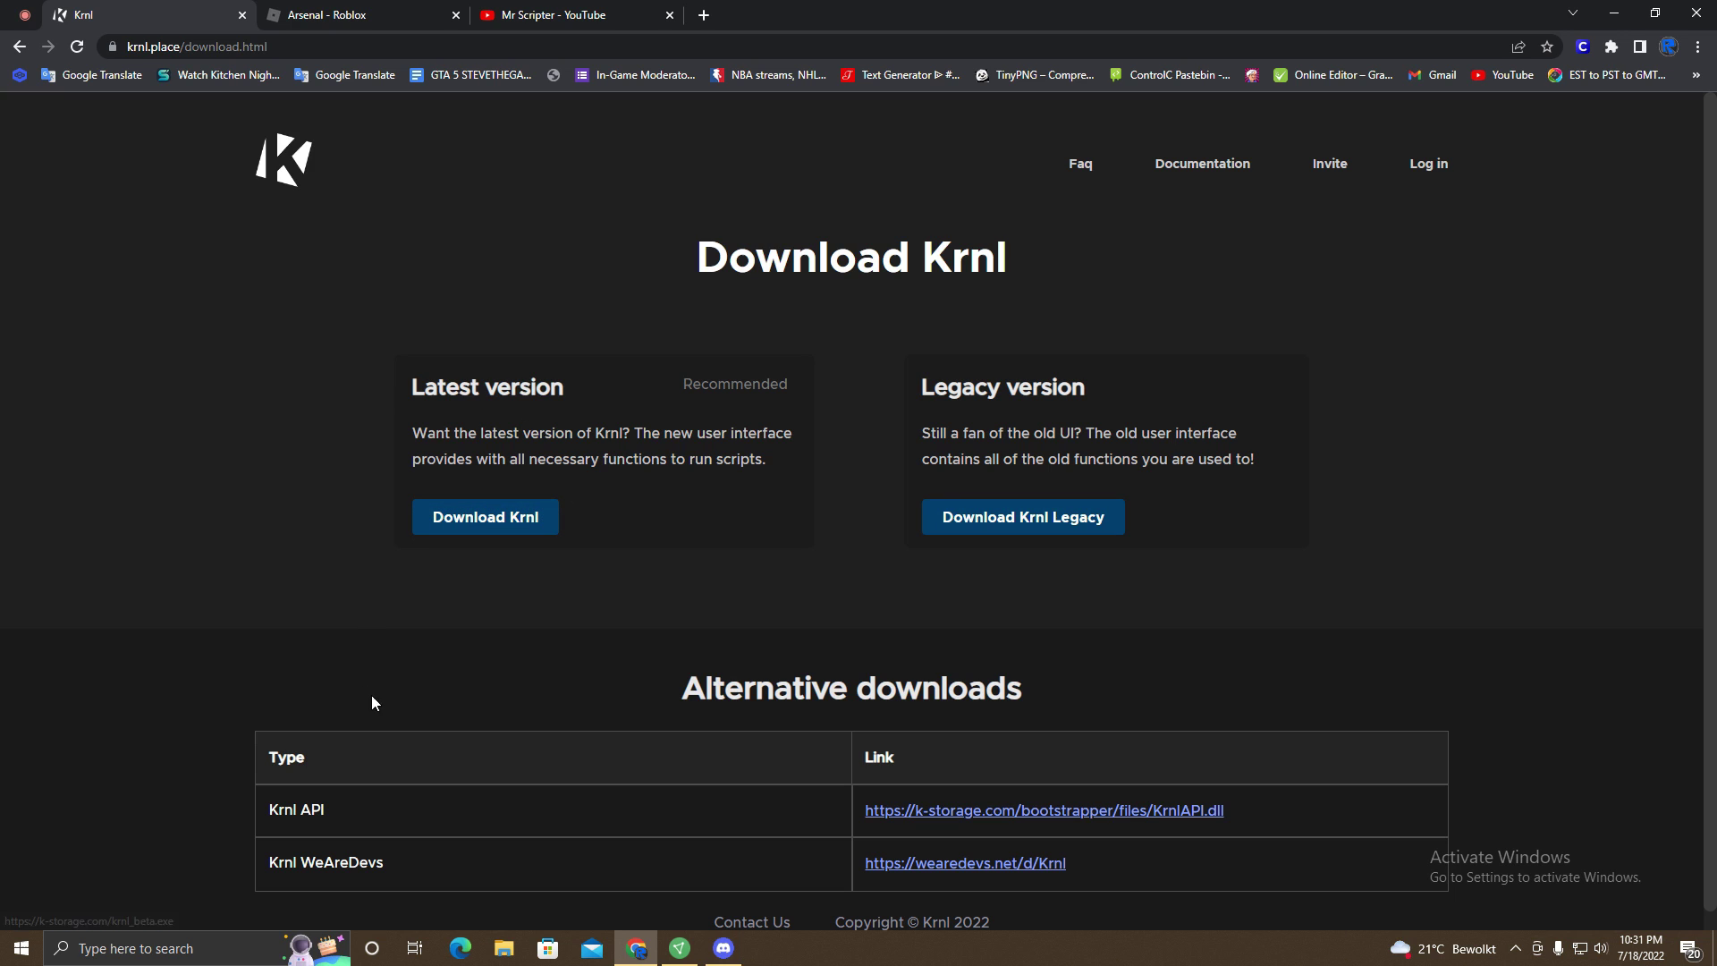
Open Virus & threat protection in Windows Security via Settings > Update & Security
left_click(161, 948)
type("sett")
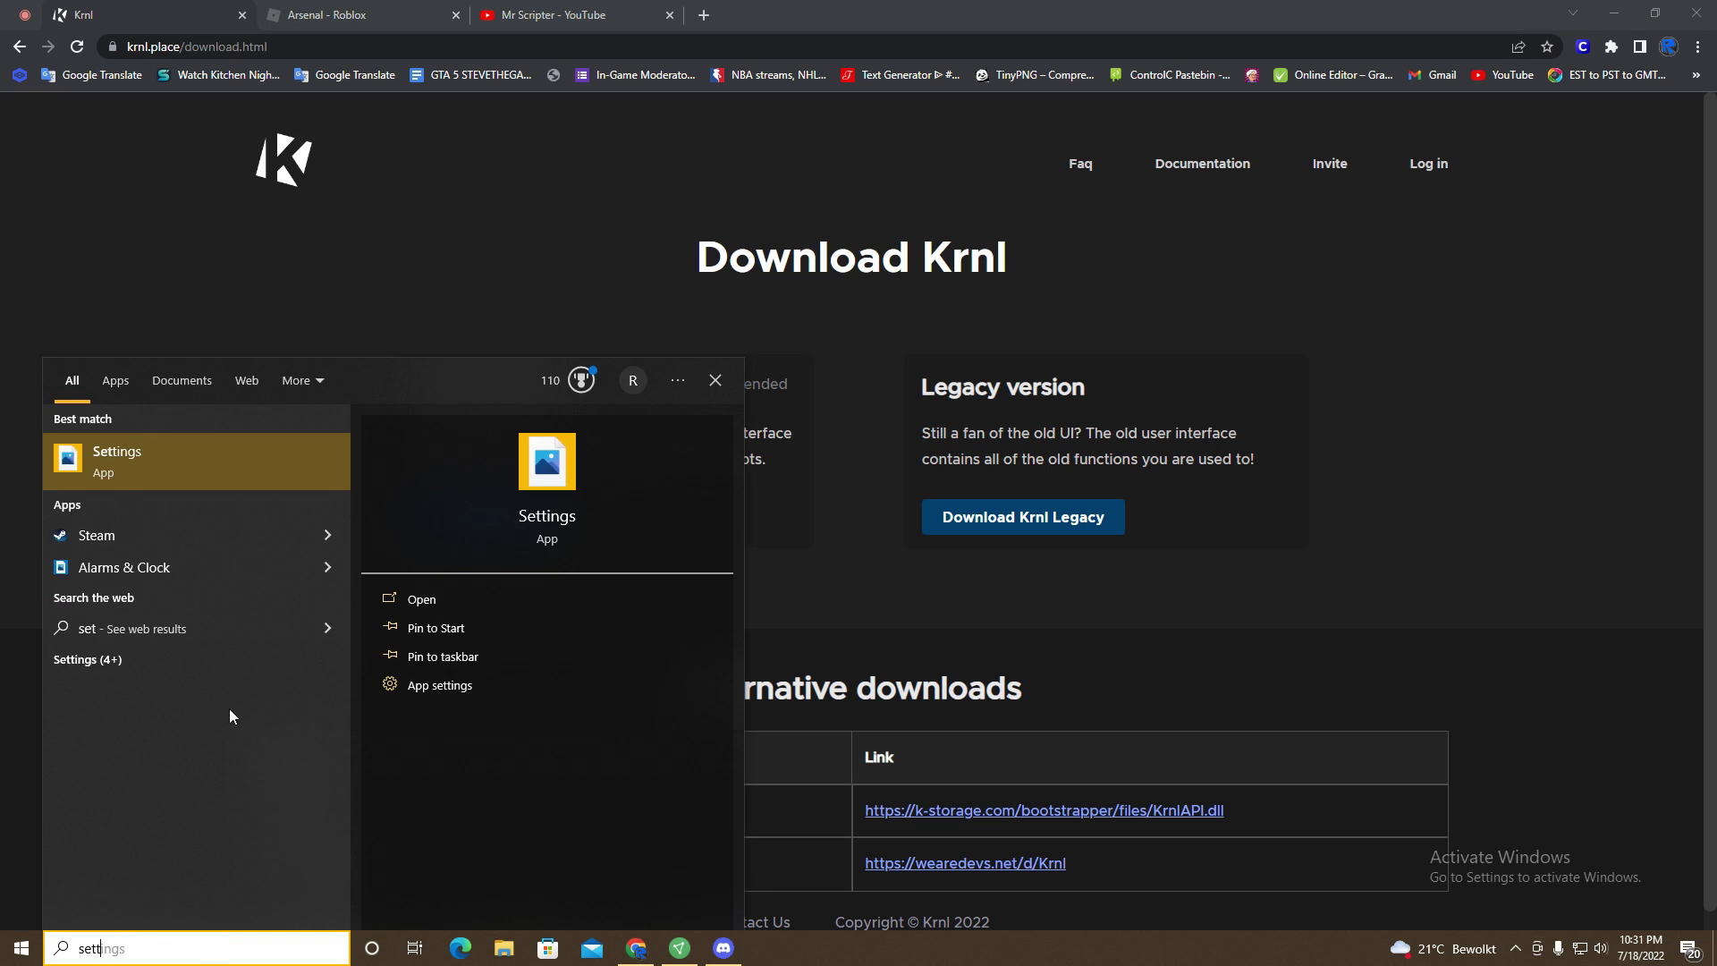
left_click(228, 454)
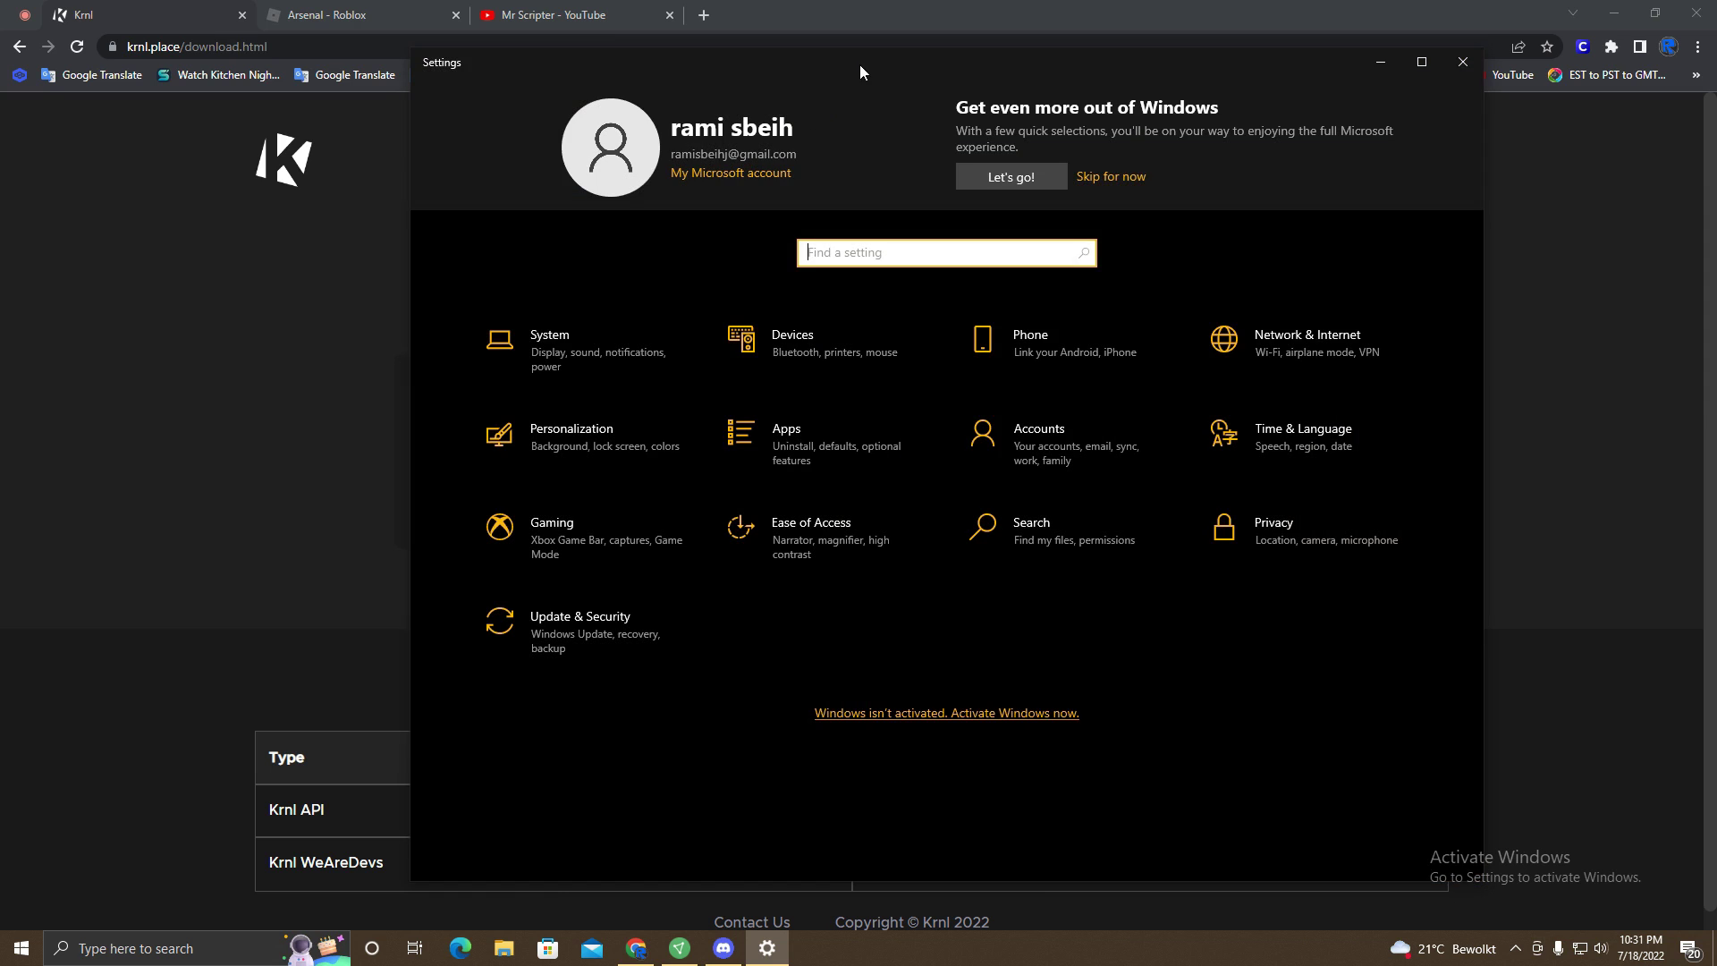
left_click_drag(860, 64, 802, 57)
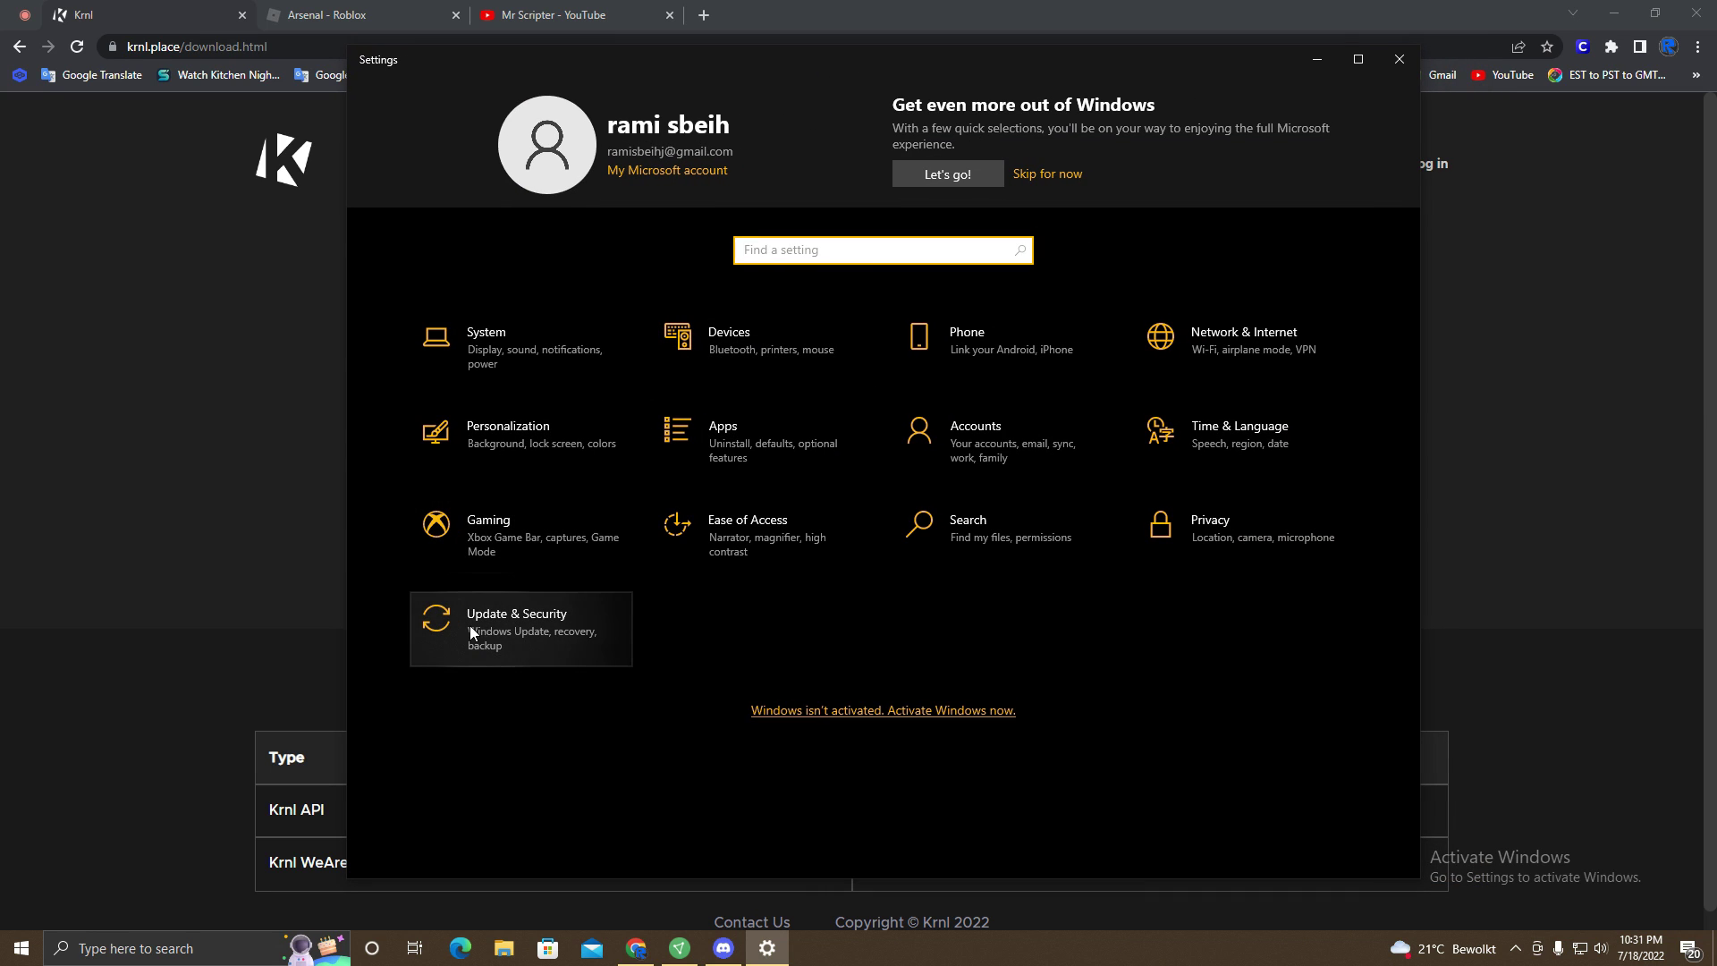
left_click(527, 631)
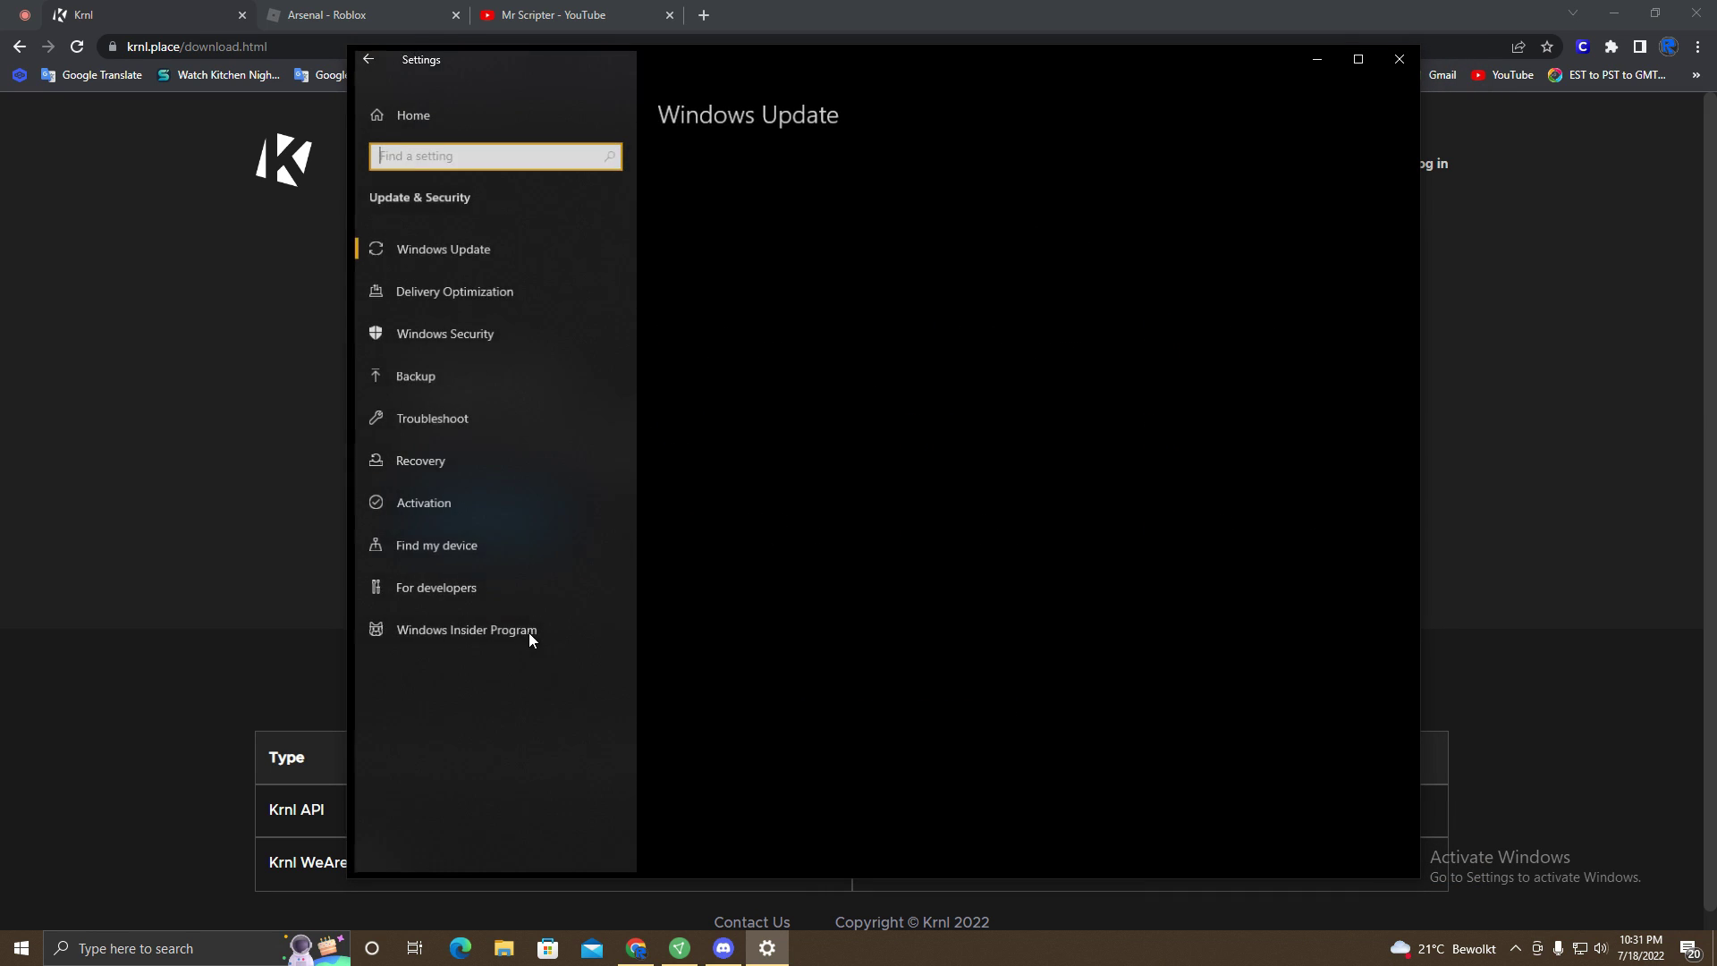
left_click(442, 336)
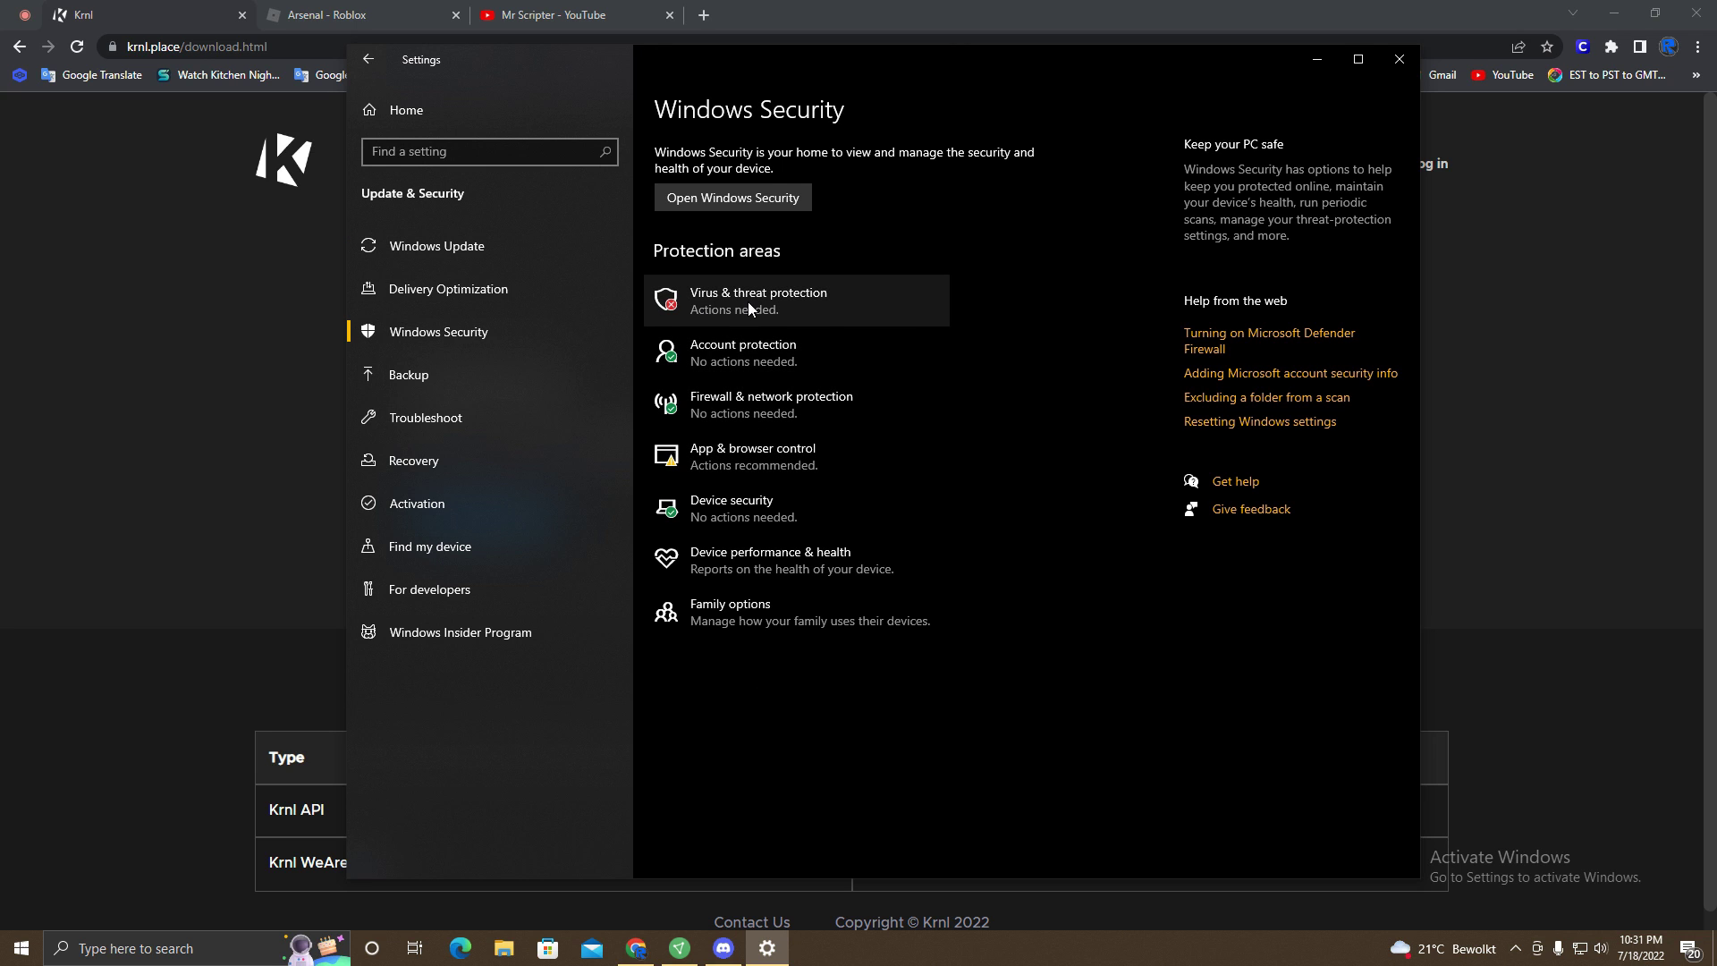
left_click(792, 309)
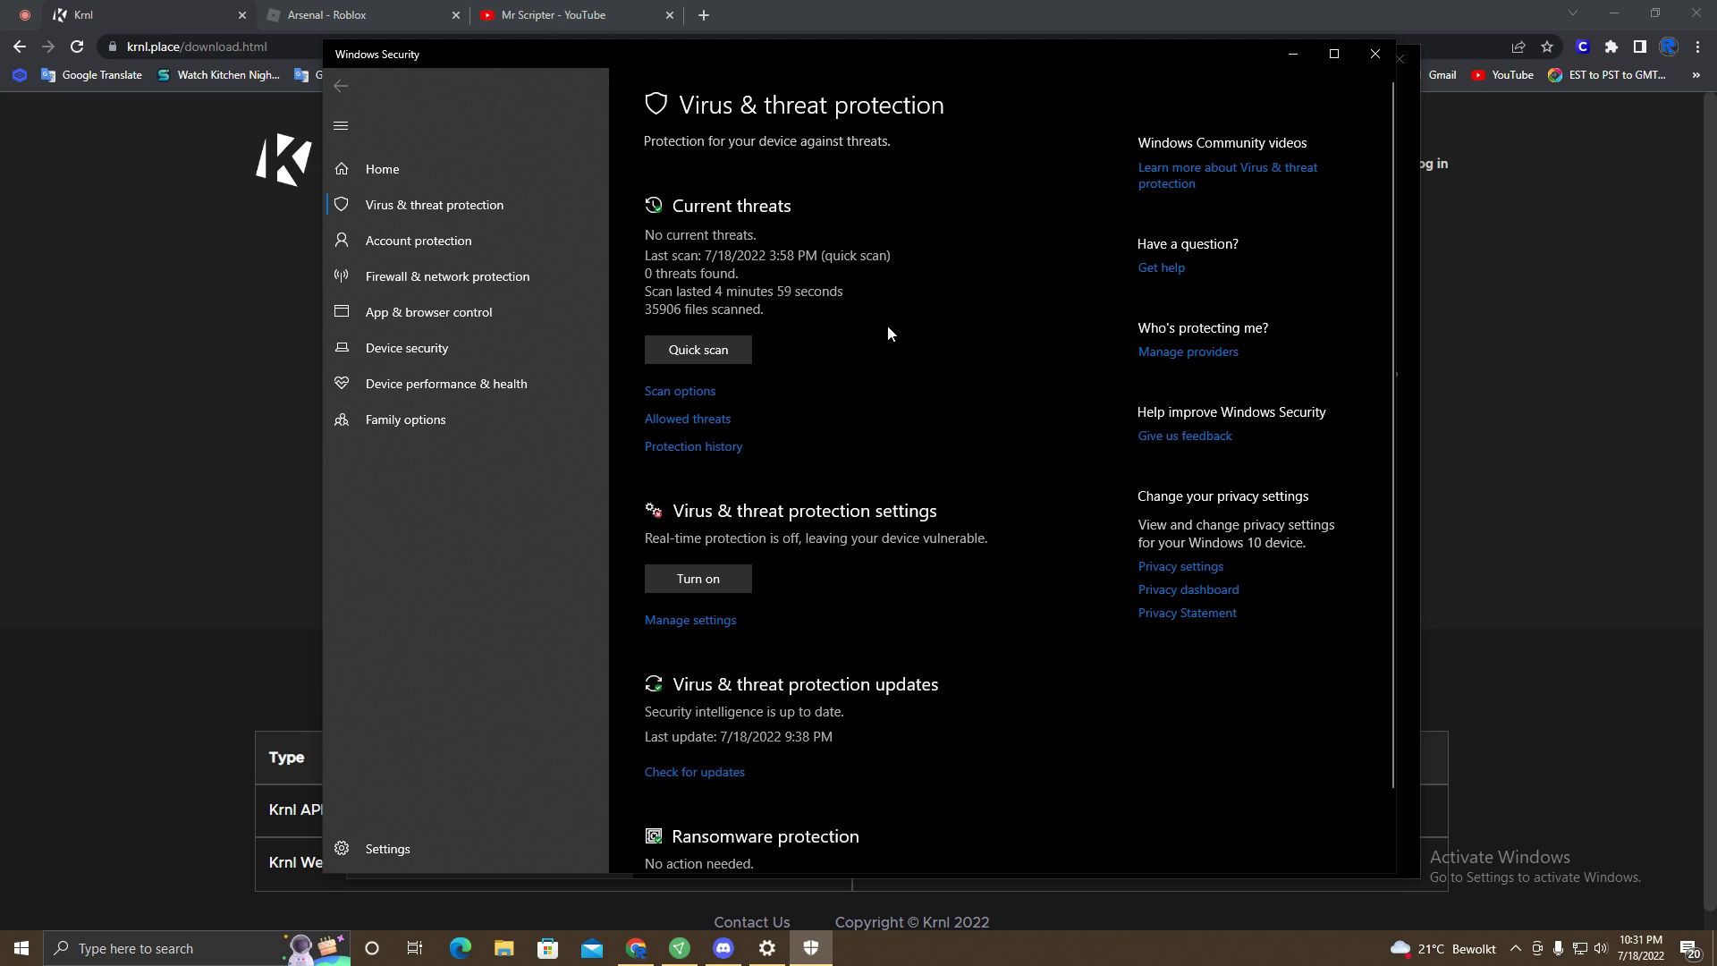
Check protection history, confirm real-time protection is off, and return to the overview
left_click(710, 454)
scroll(638, 490, "down", 2)
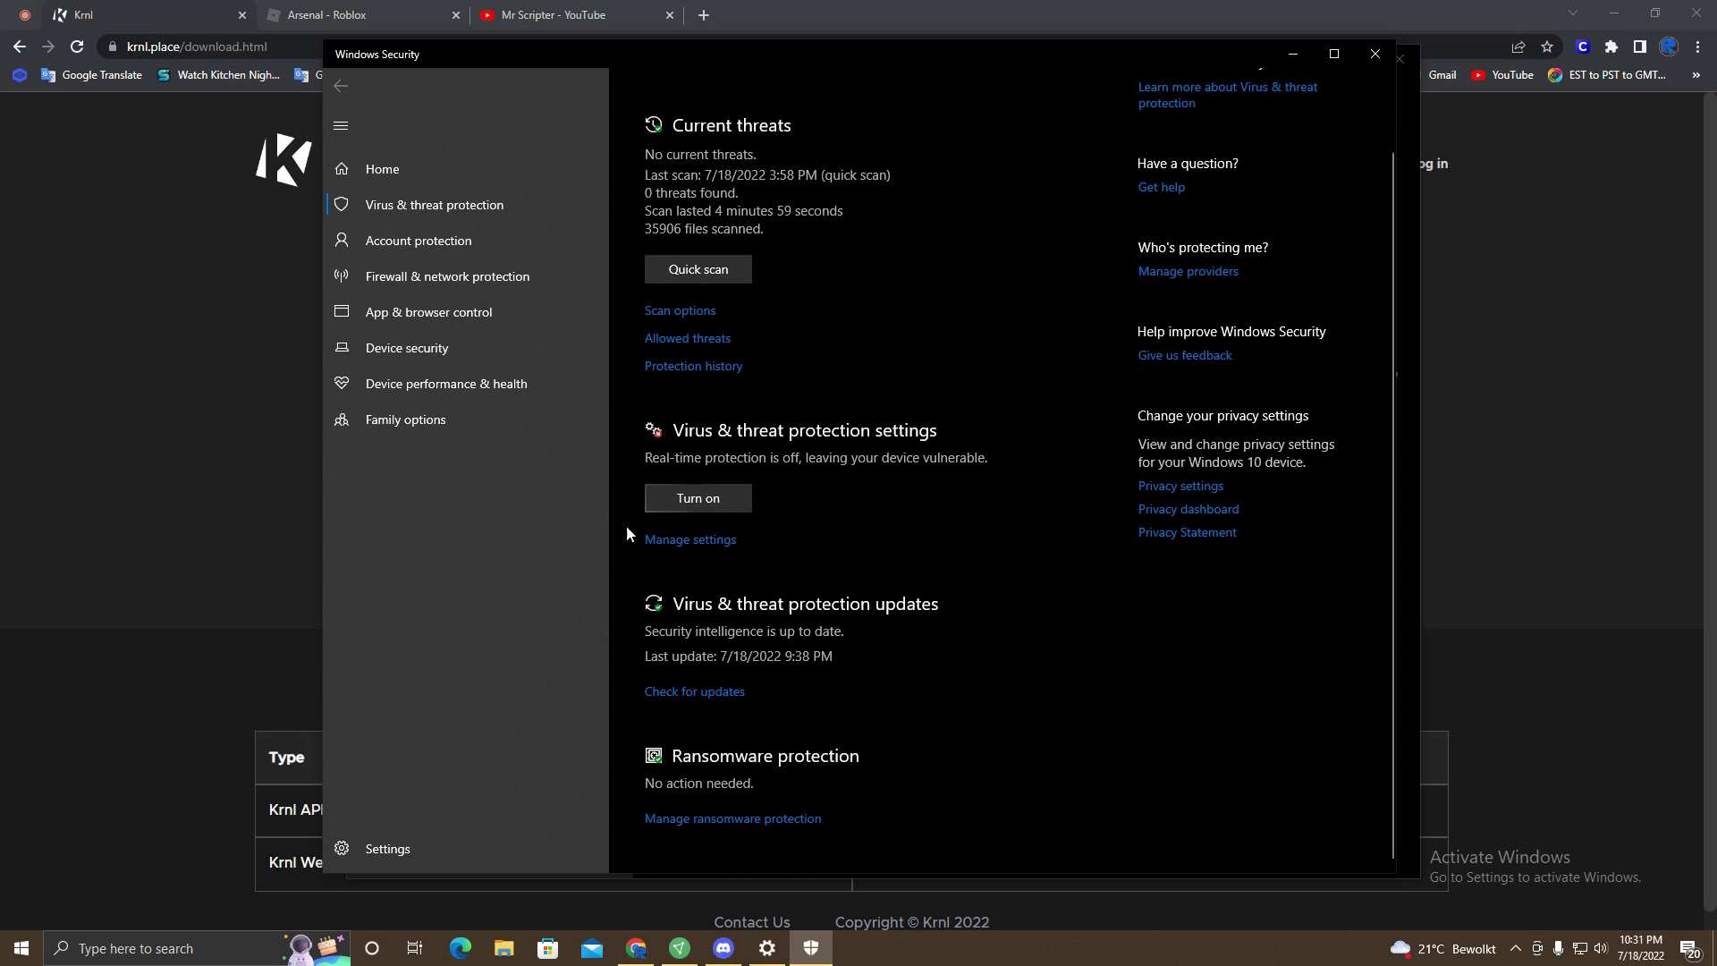
left_click(708, 541)
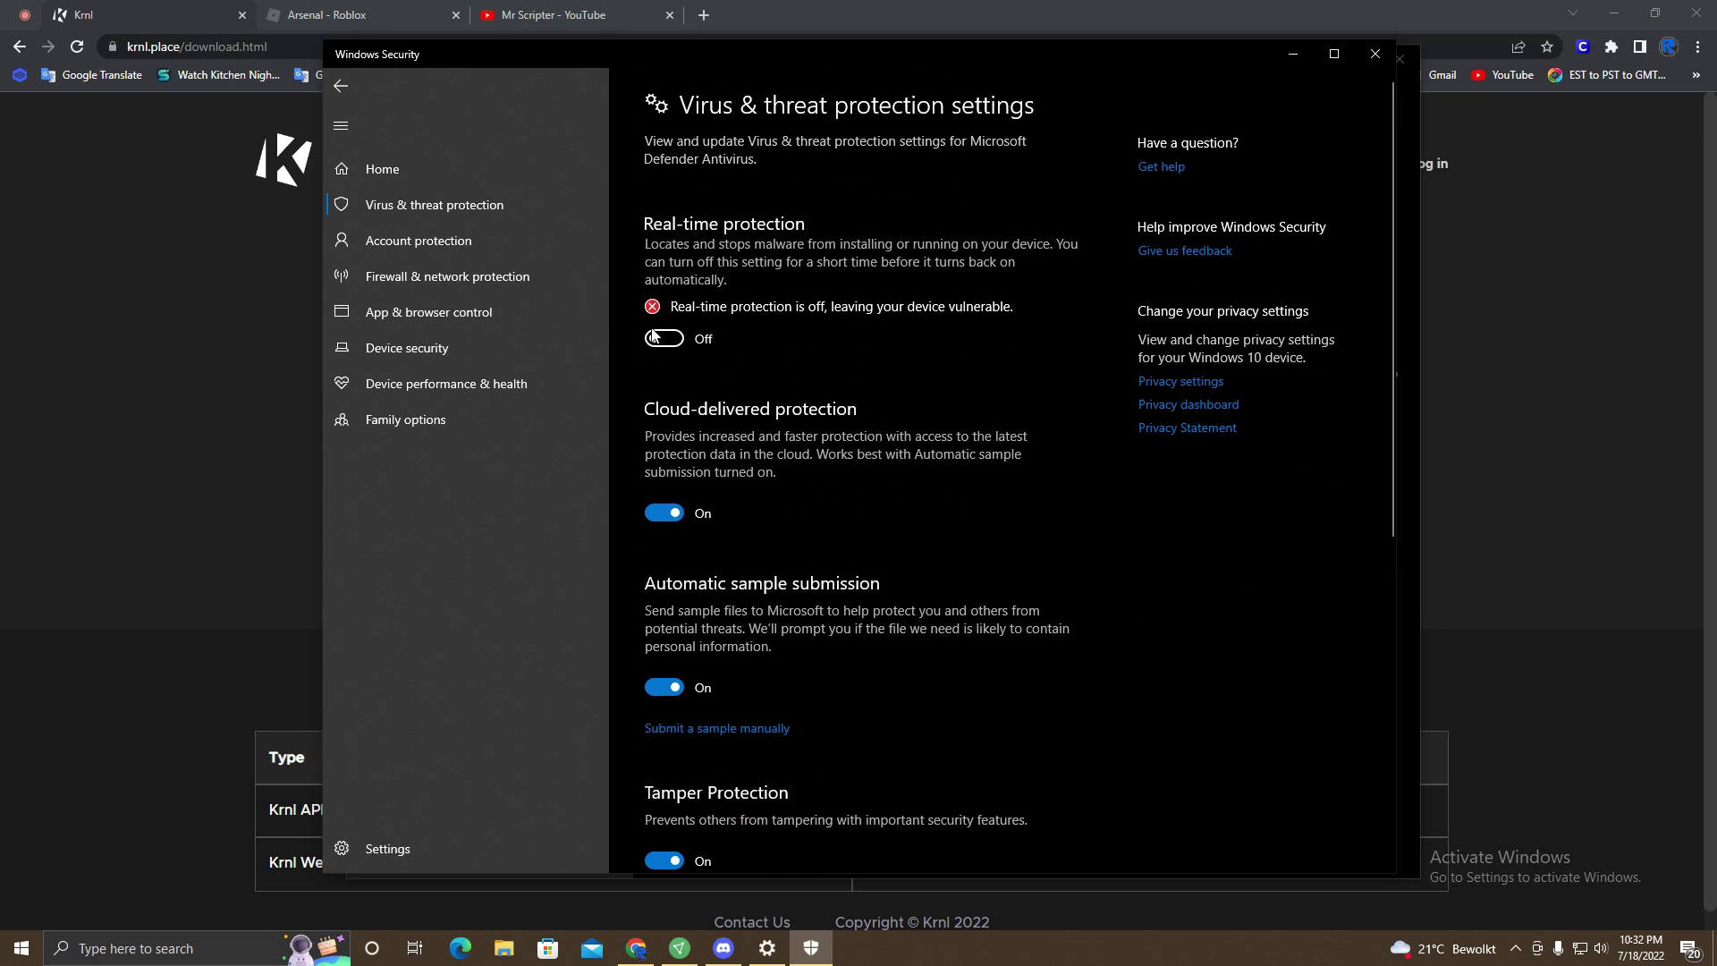
left_click(466, 204)
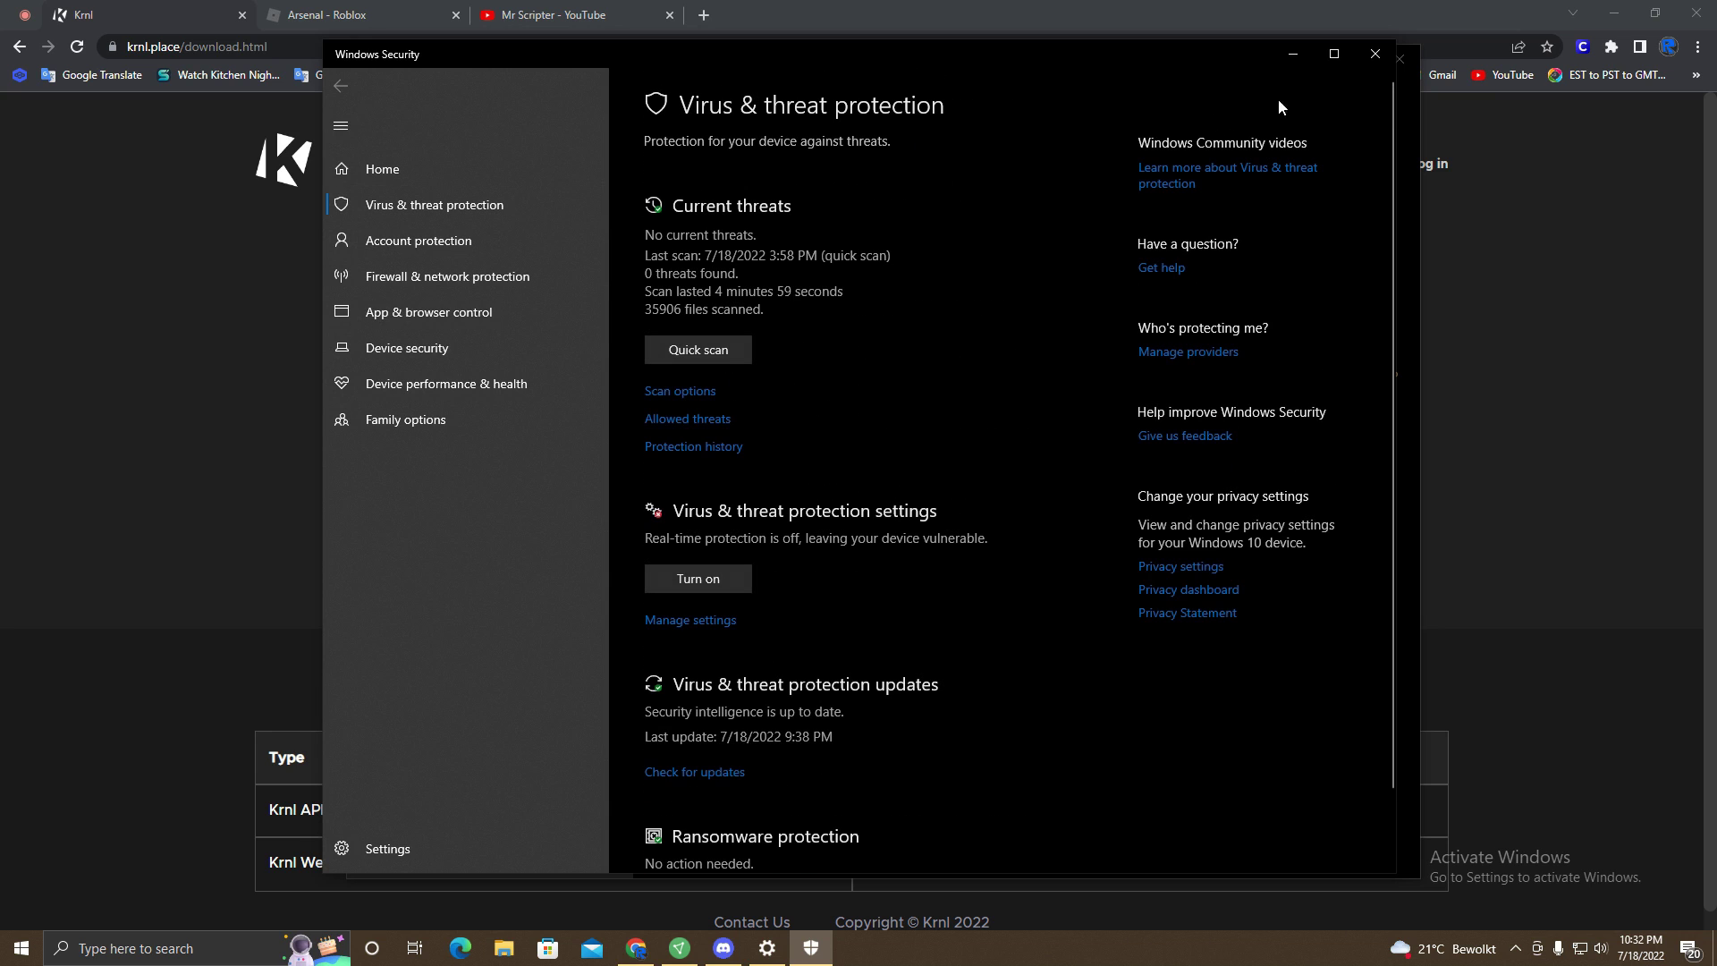
Close Windows Security and Settings, then download the latest Krnl, krnl_beta.exe
left_click(1377, 56)
left_click(1502, 56)
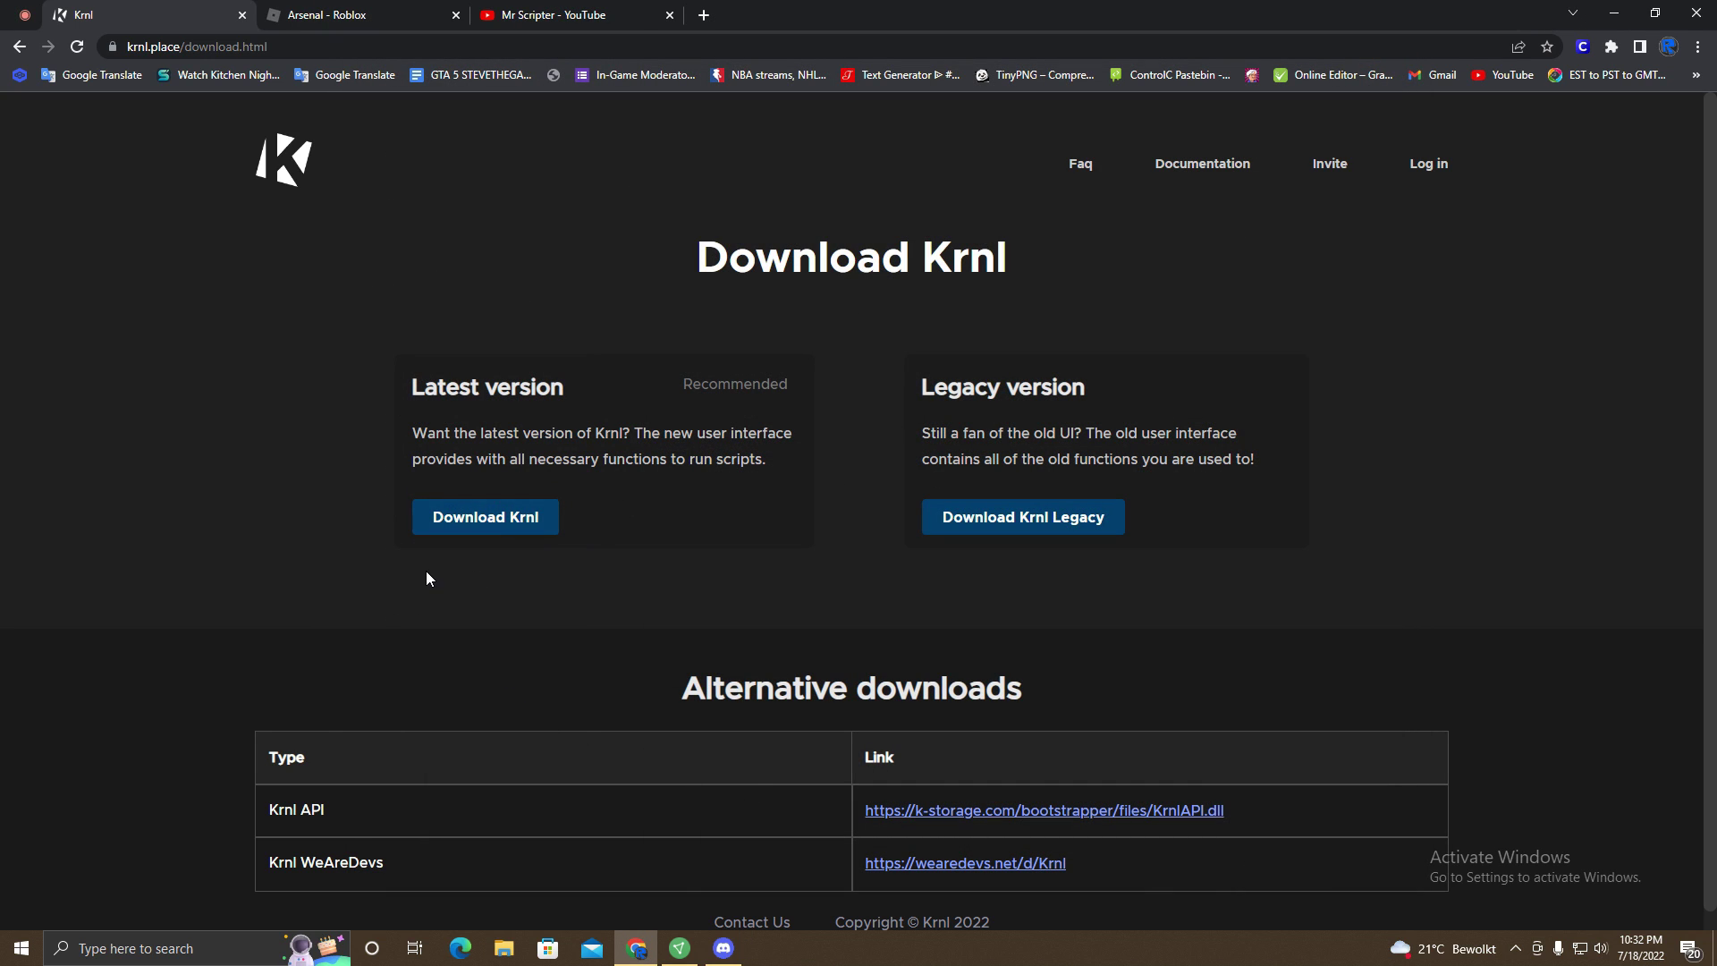
left_click(483, 518)
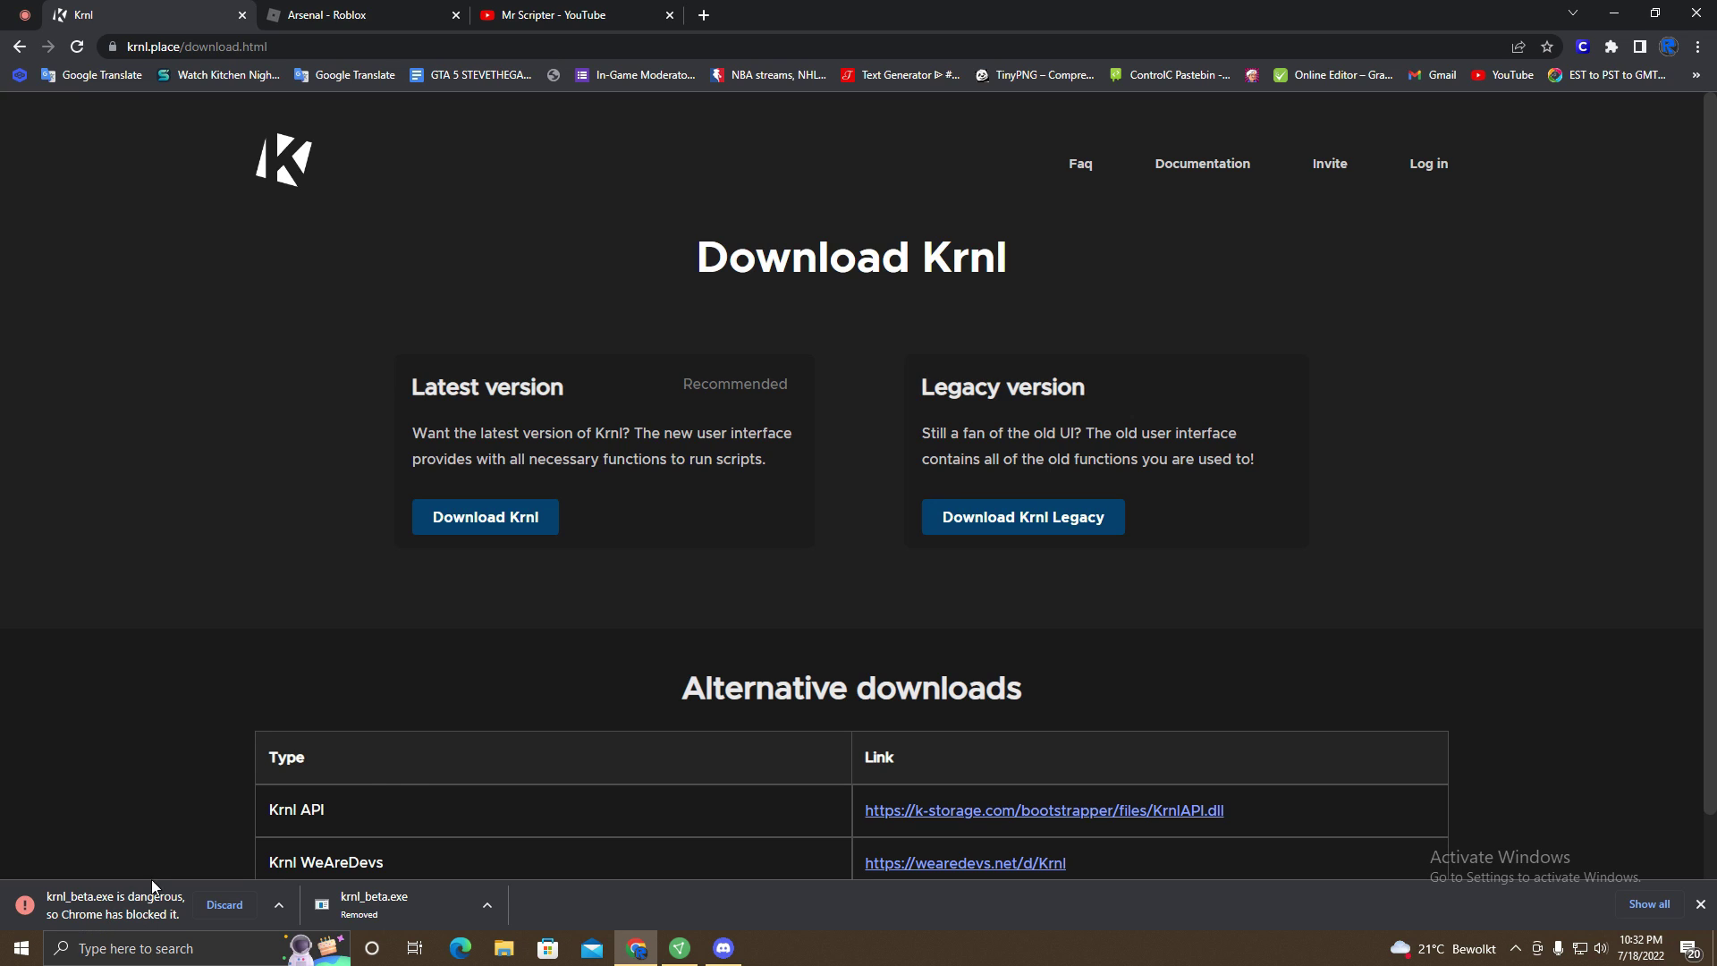
Keep the blocked krnl_beta.exe download anyway from Chrome's Downloads page
left_click(1697, 46)
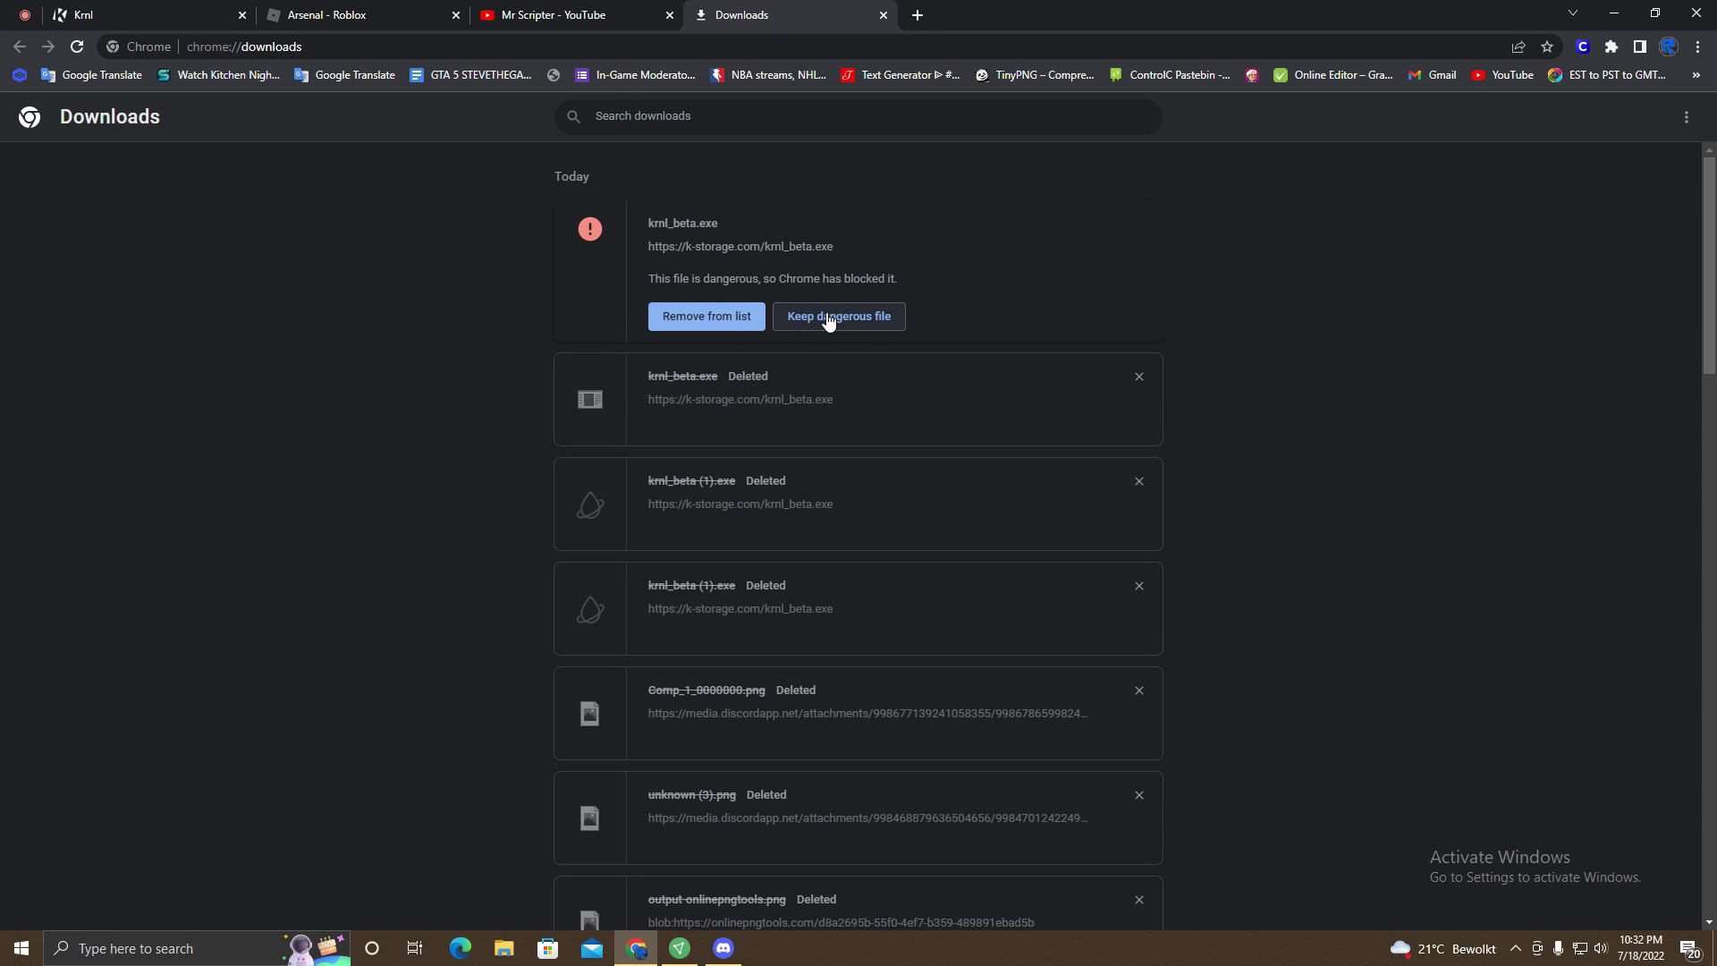
left_click(828, 320)
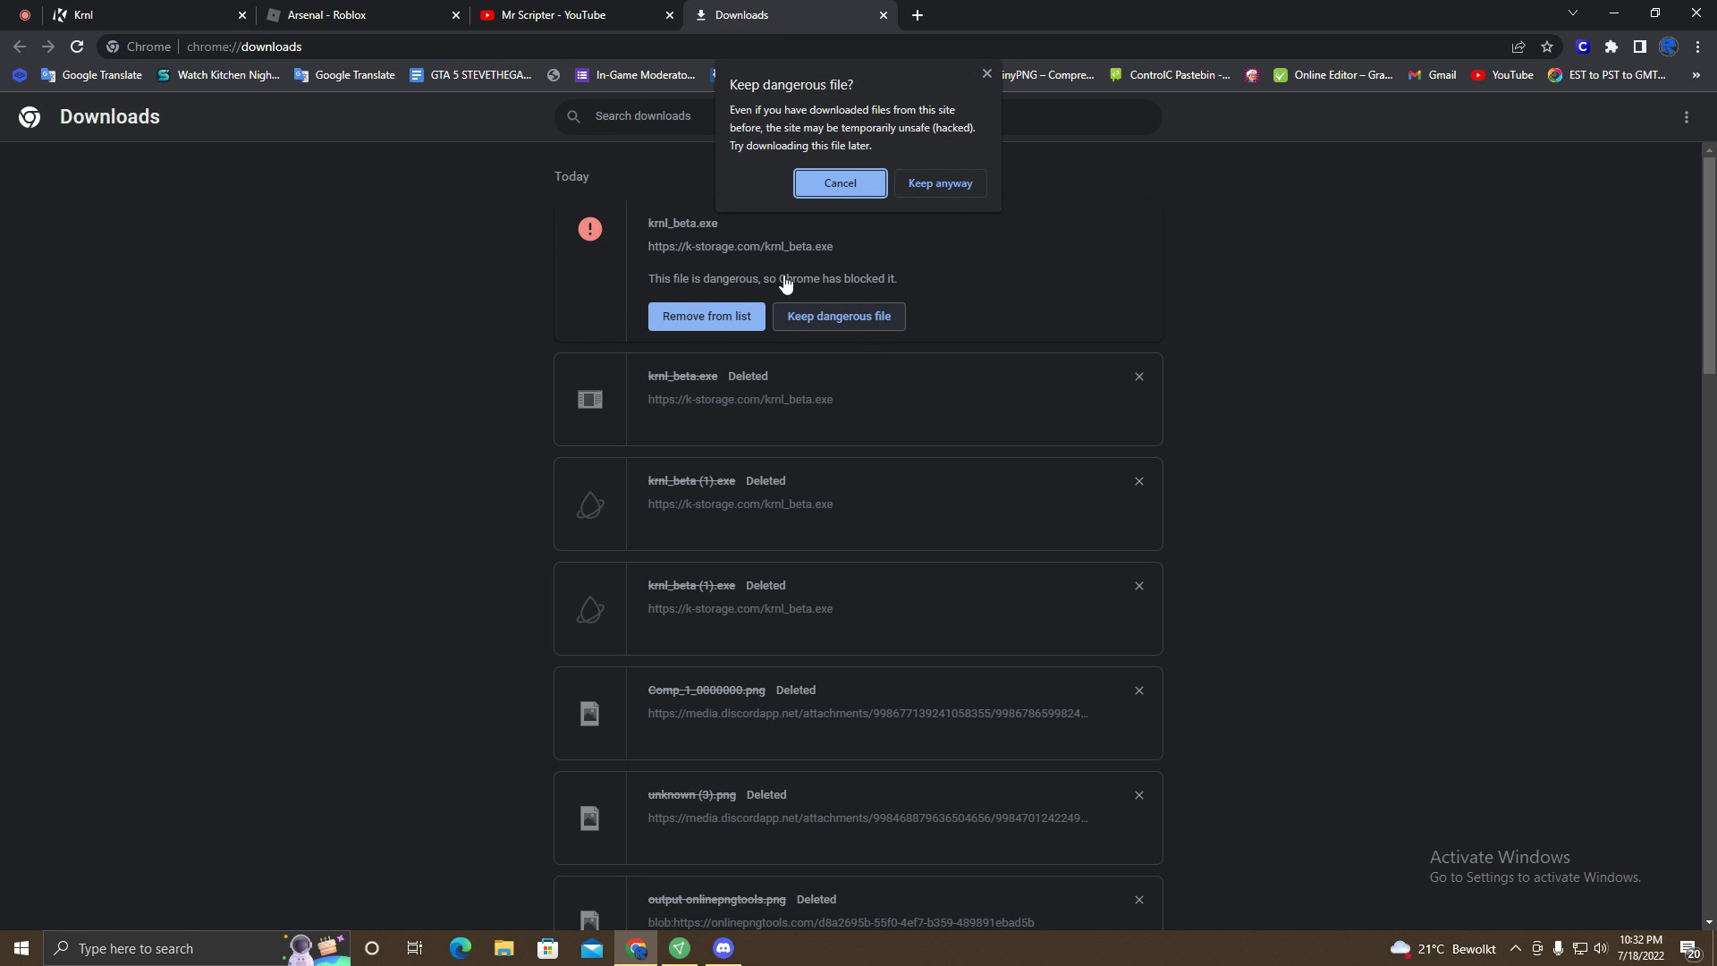
left_click(958, 185)
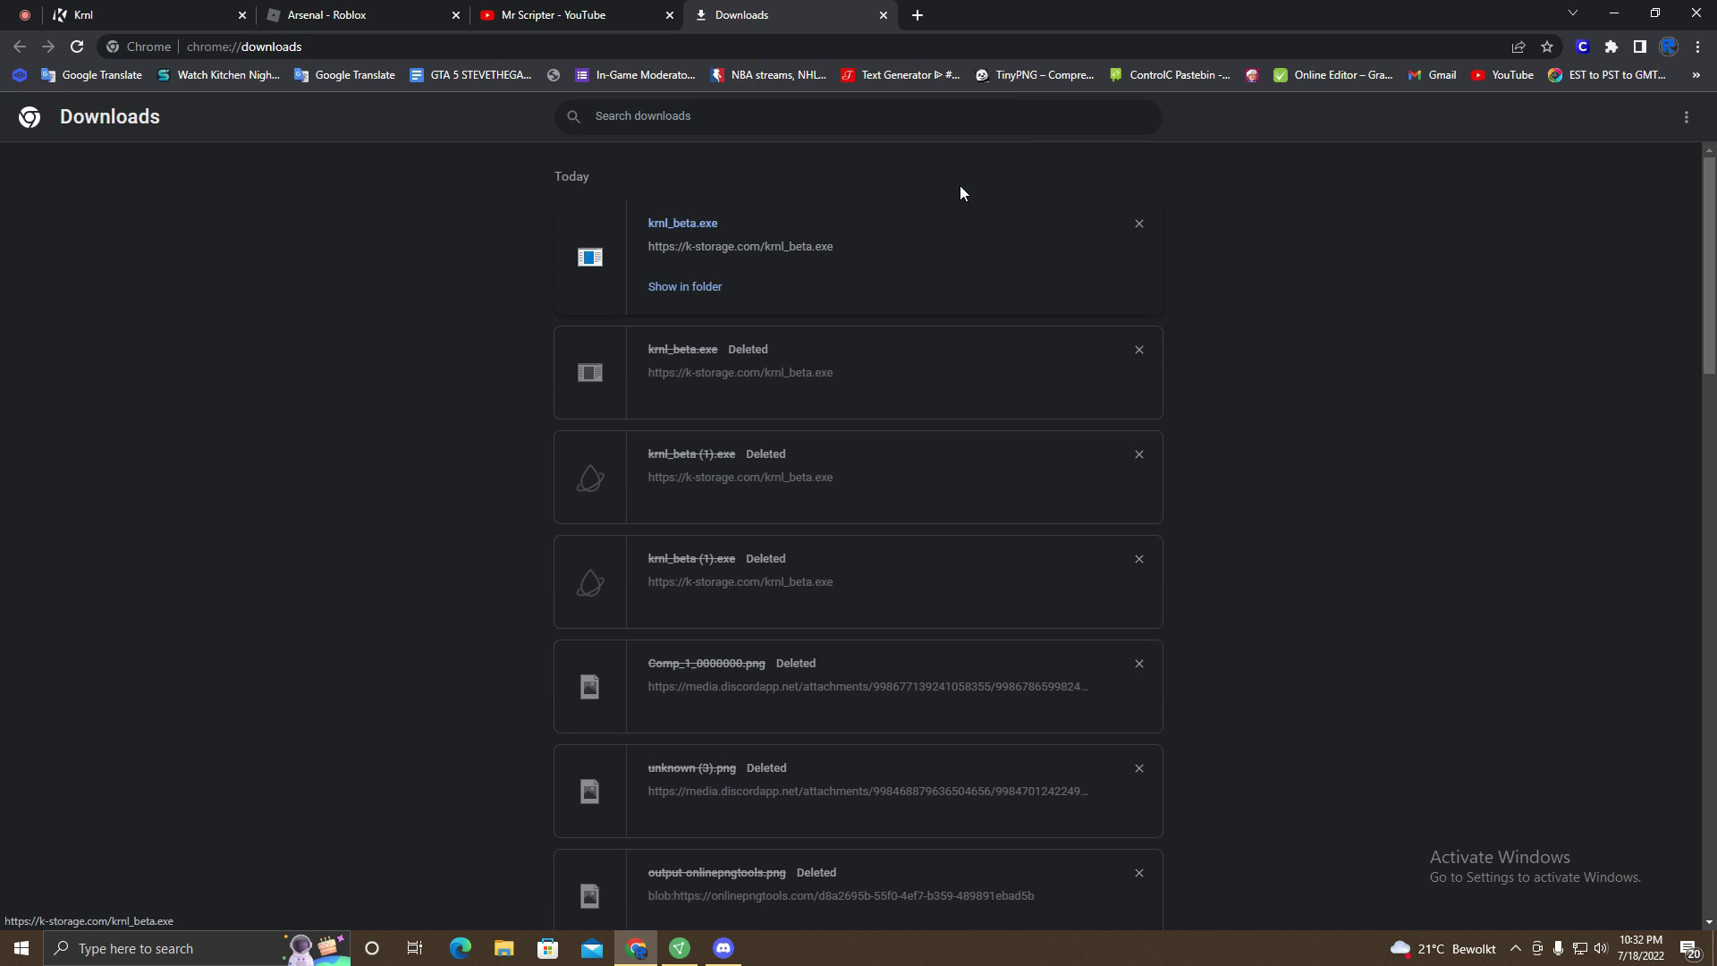
Launch krnl_beta from the Downloads folder, then drag it onto the desktop
left_click(687, 288)
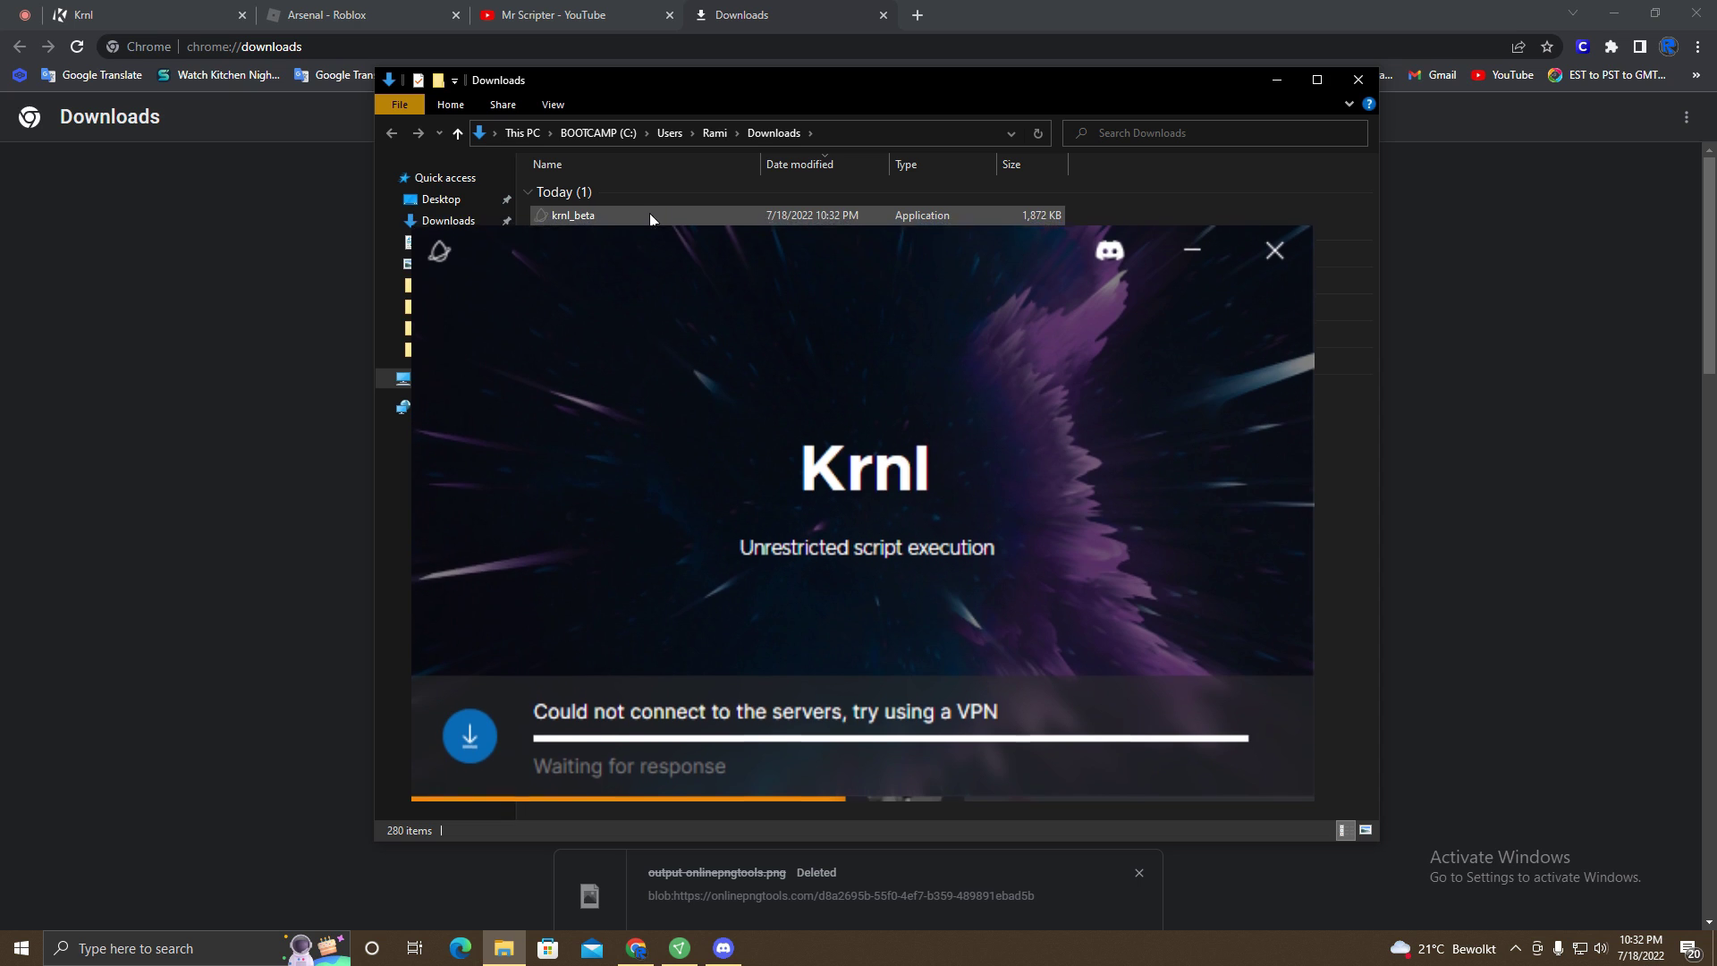
double_click(650, 215)
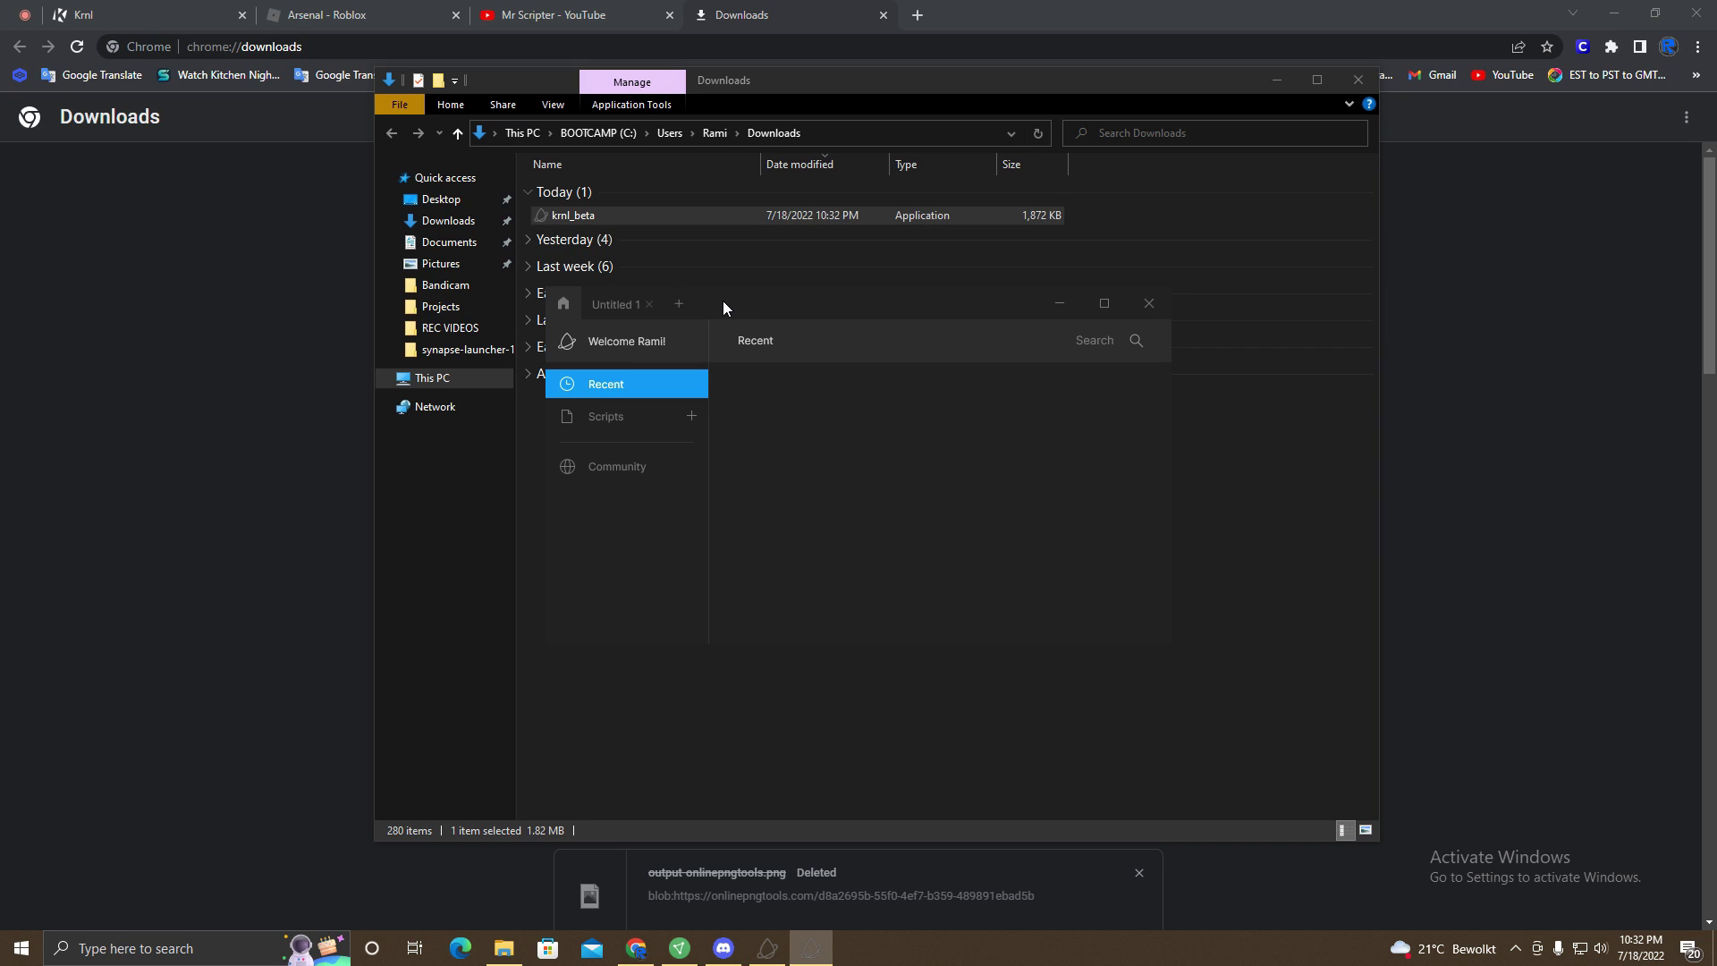
left_click(261, 379)
left_click(1626, 11)
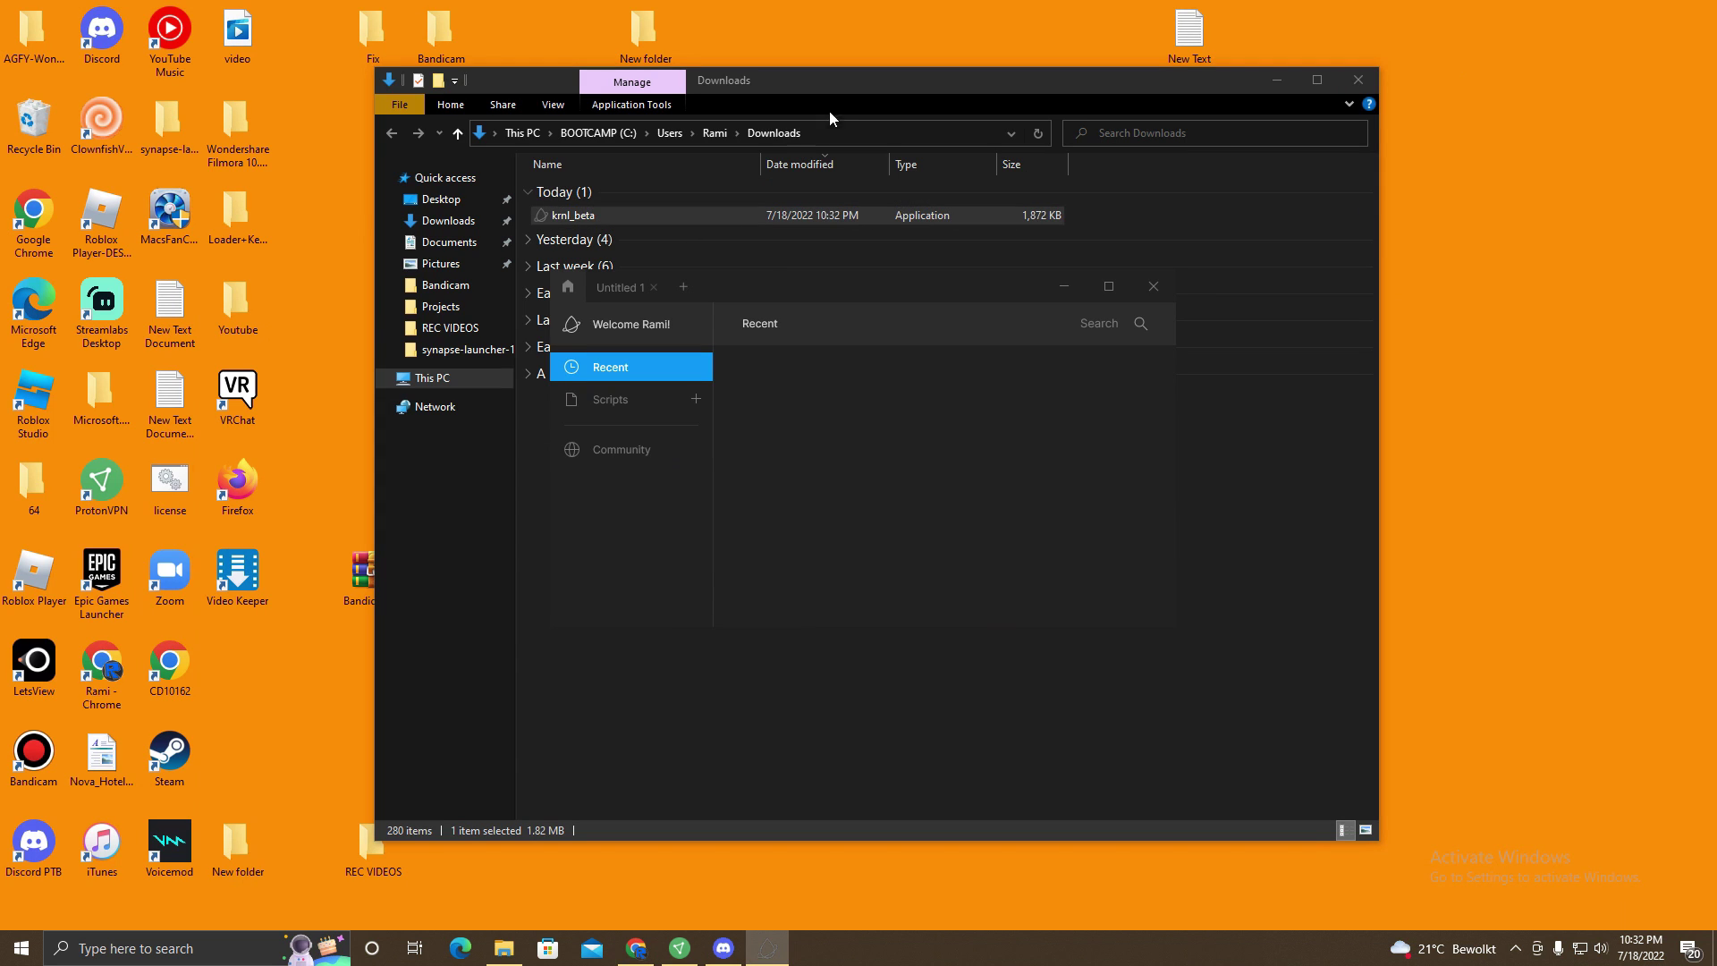
left_click_drag(860, 85, 1043, 72)
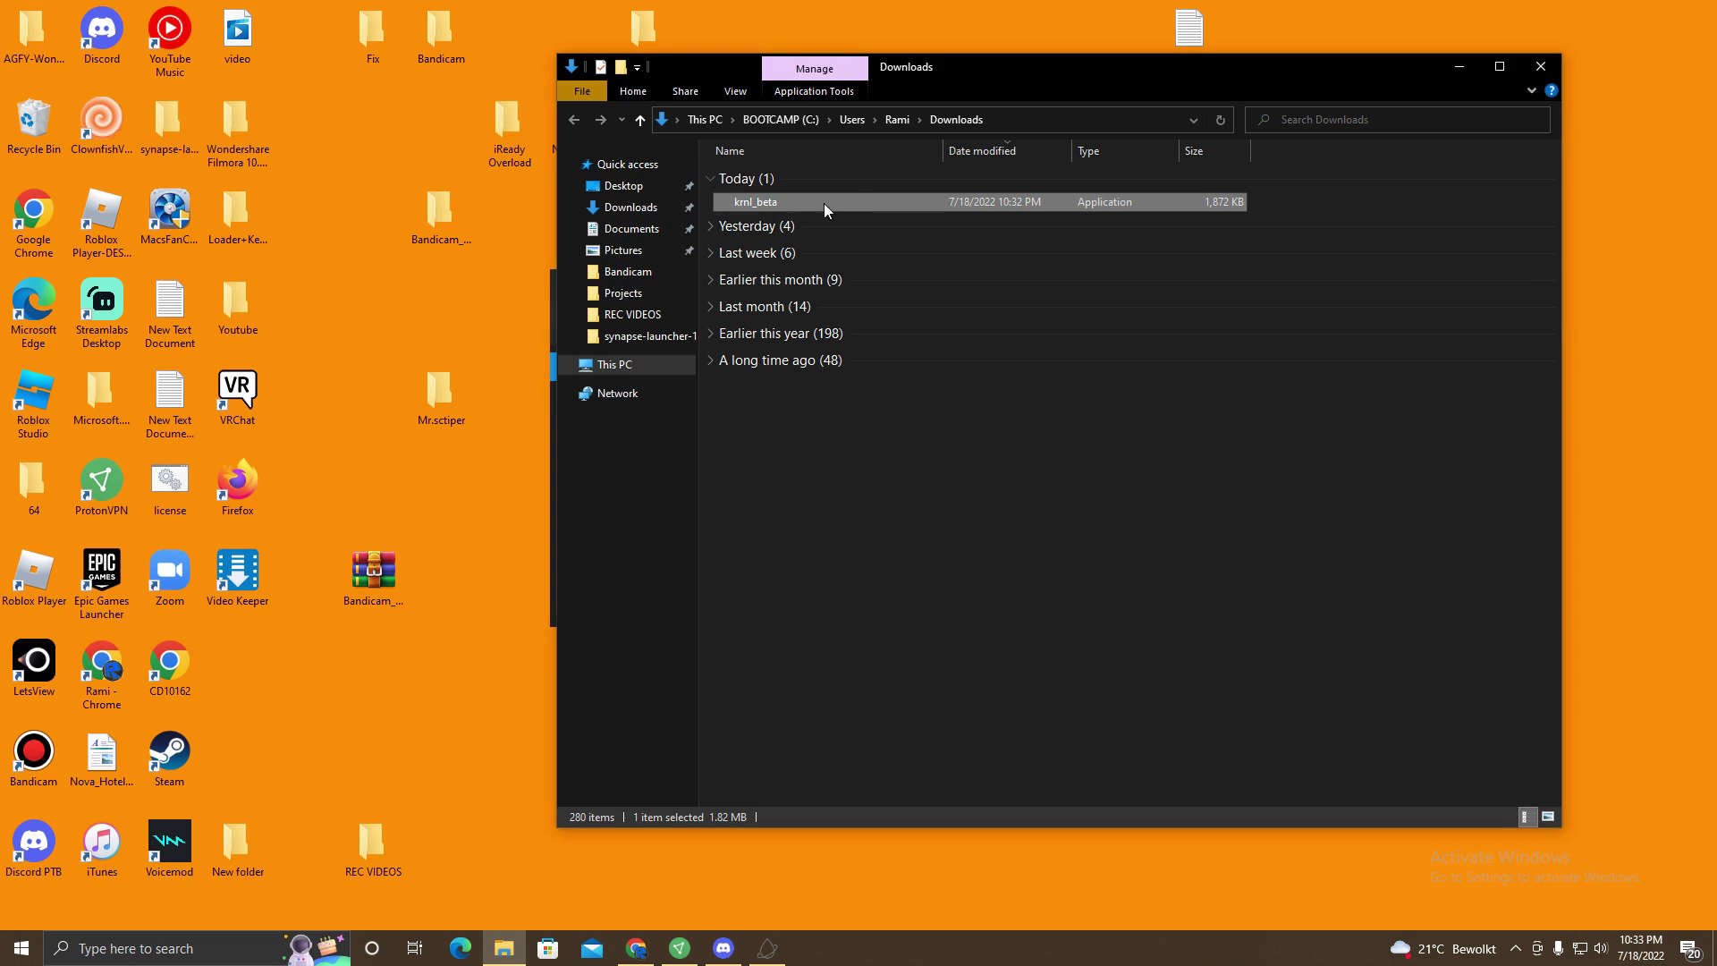
left_click_drag(823, 204, 375, 132)
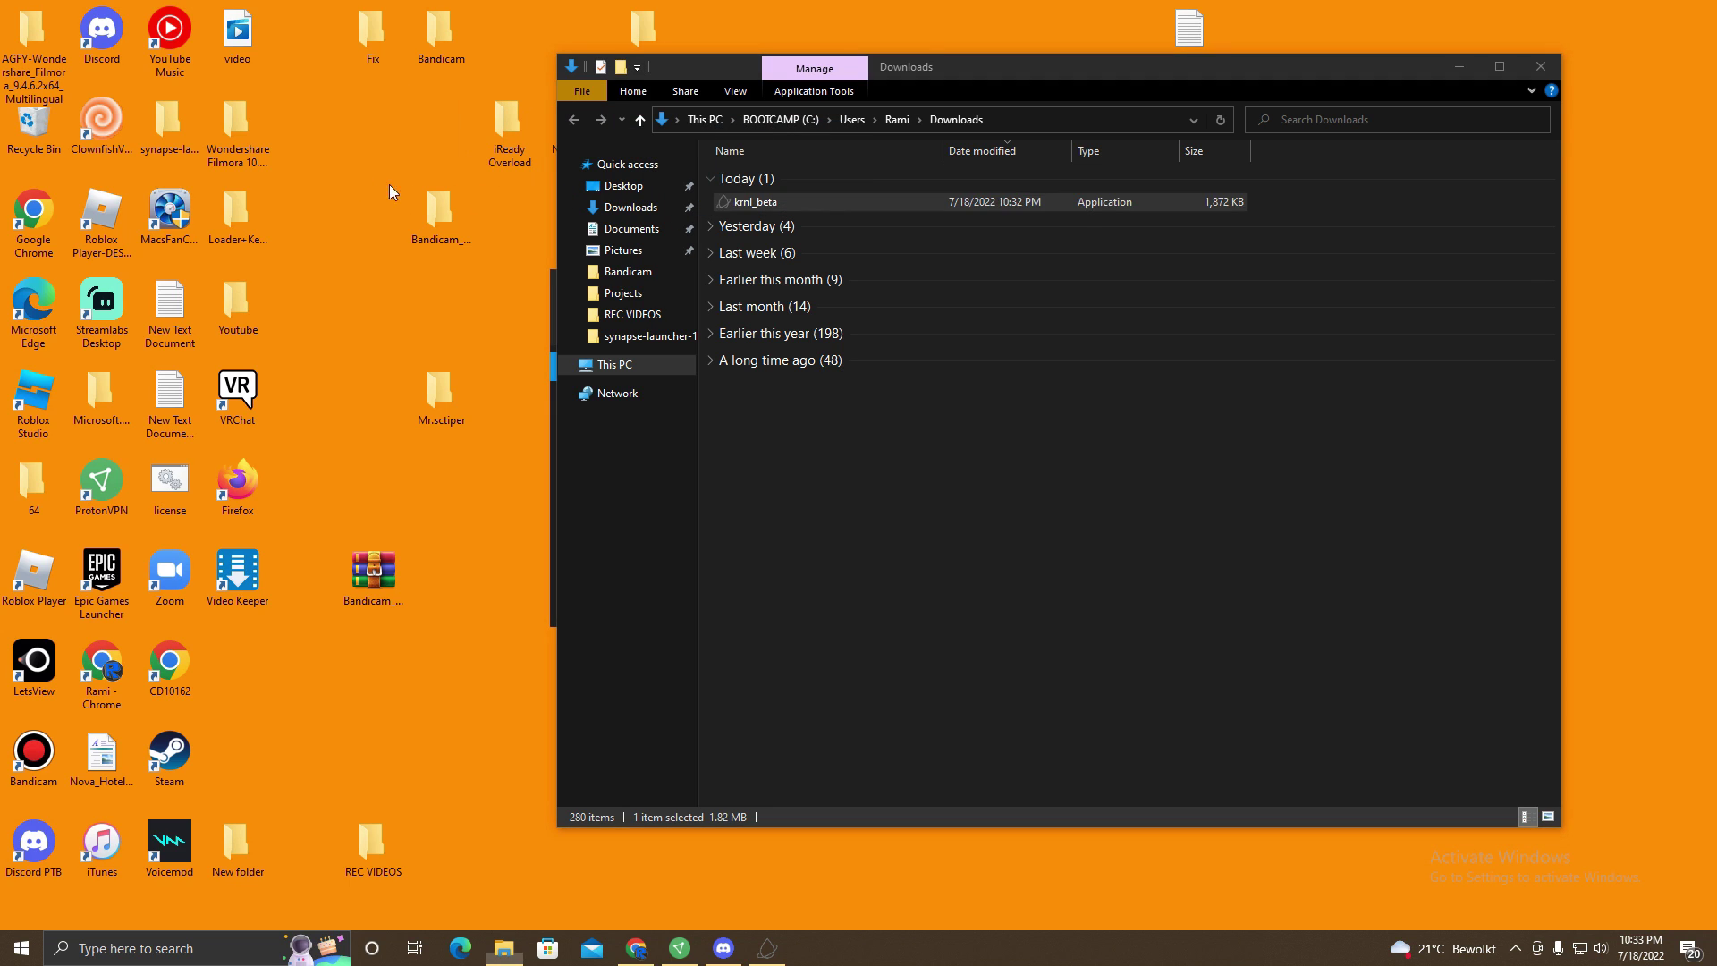
Close the Downloads folder and the open Untitled 1 script tabs in Krnl
left_click(1540, 66)
left_click(653, 287)
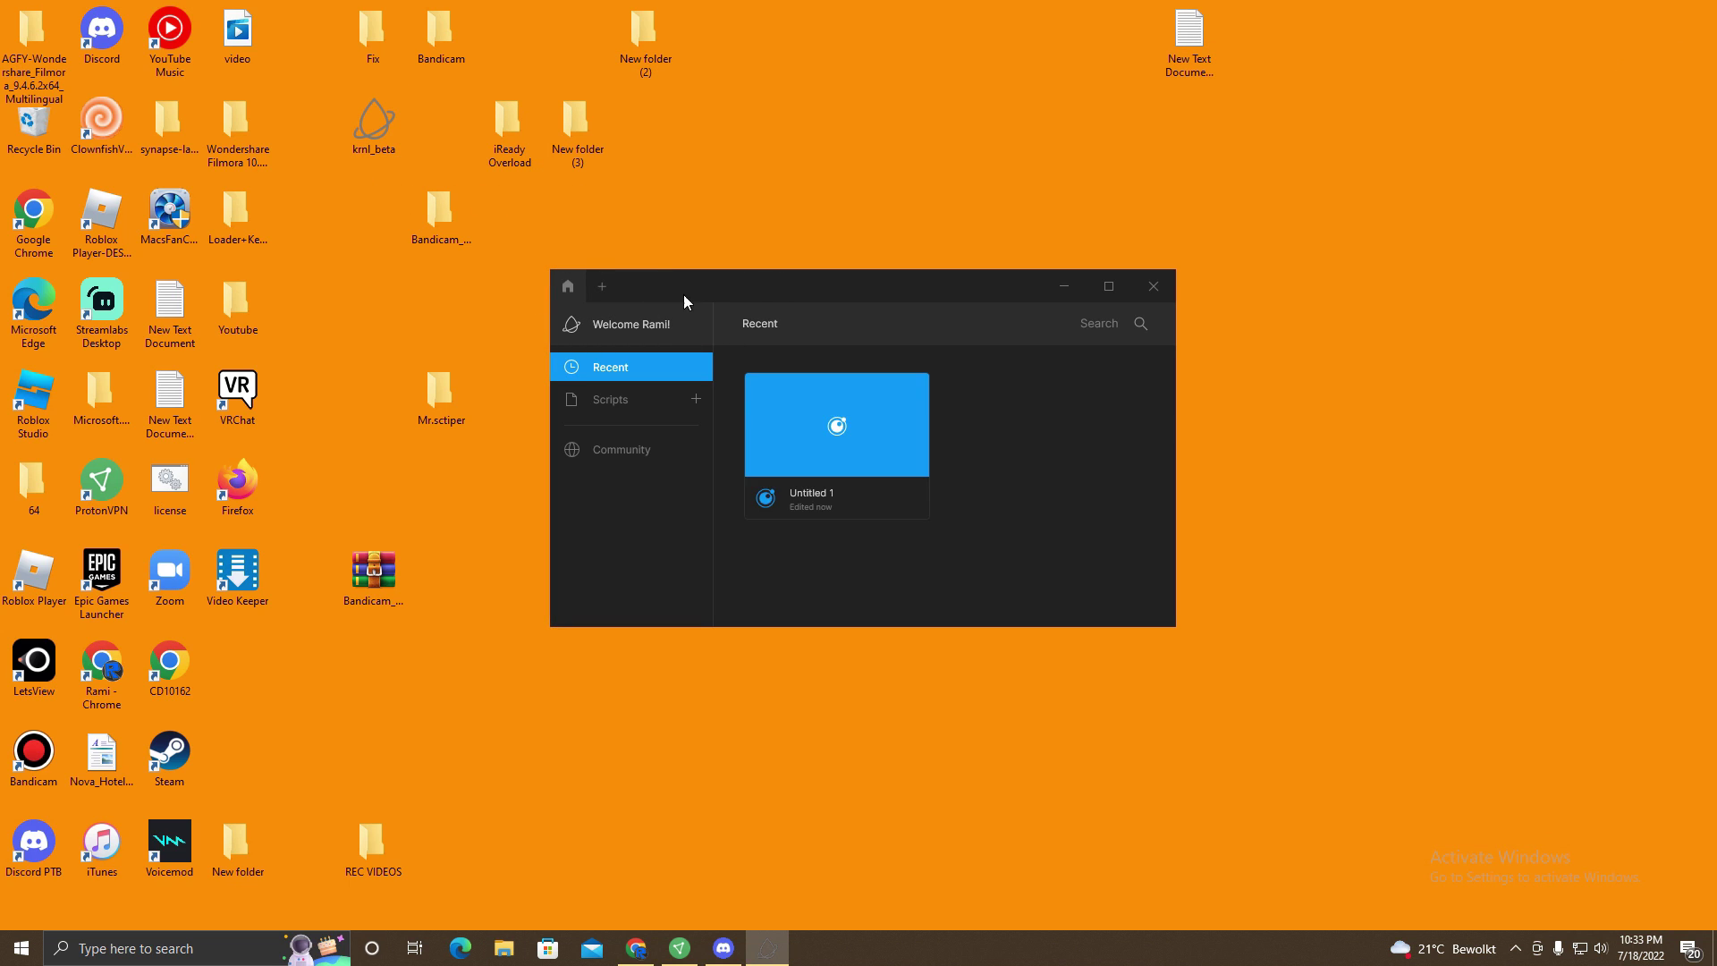
left_click_drag(804, 286, 817, 268)
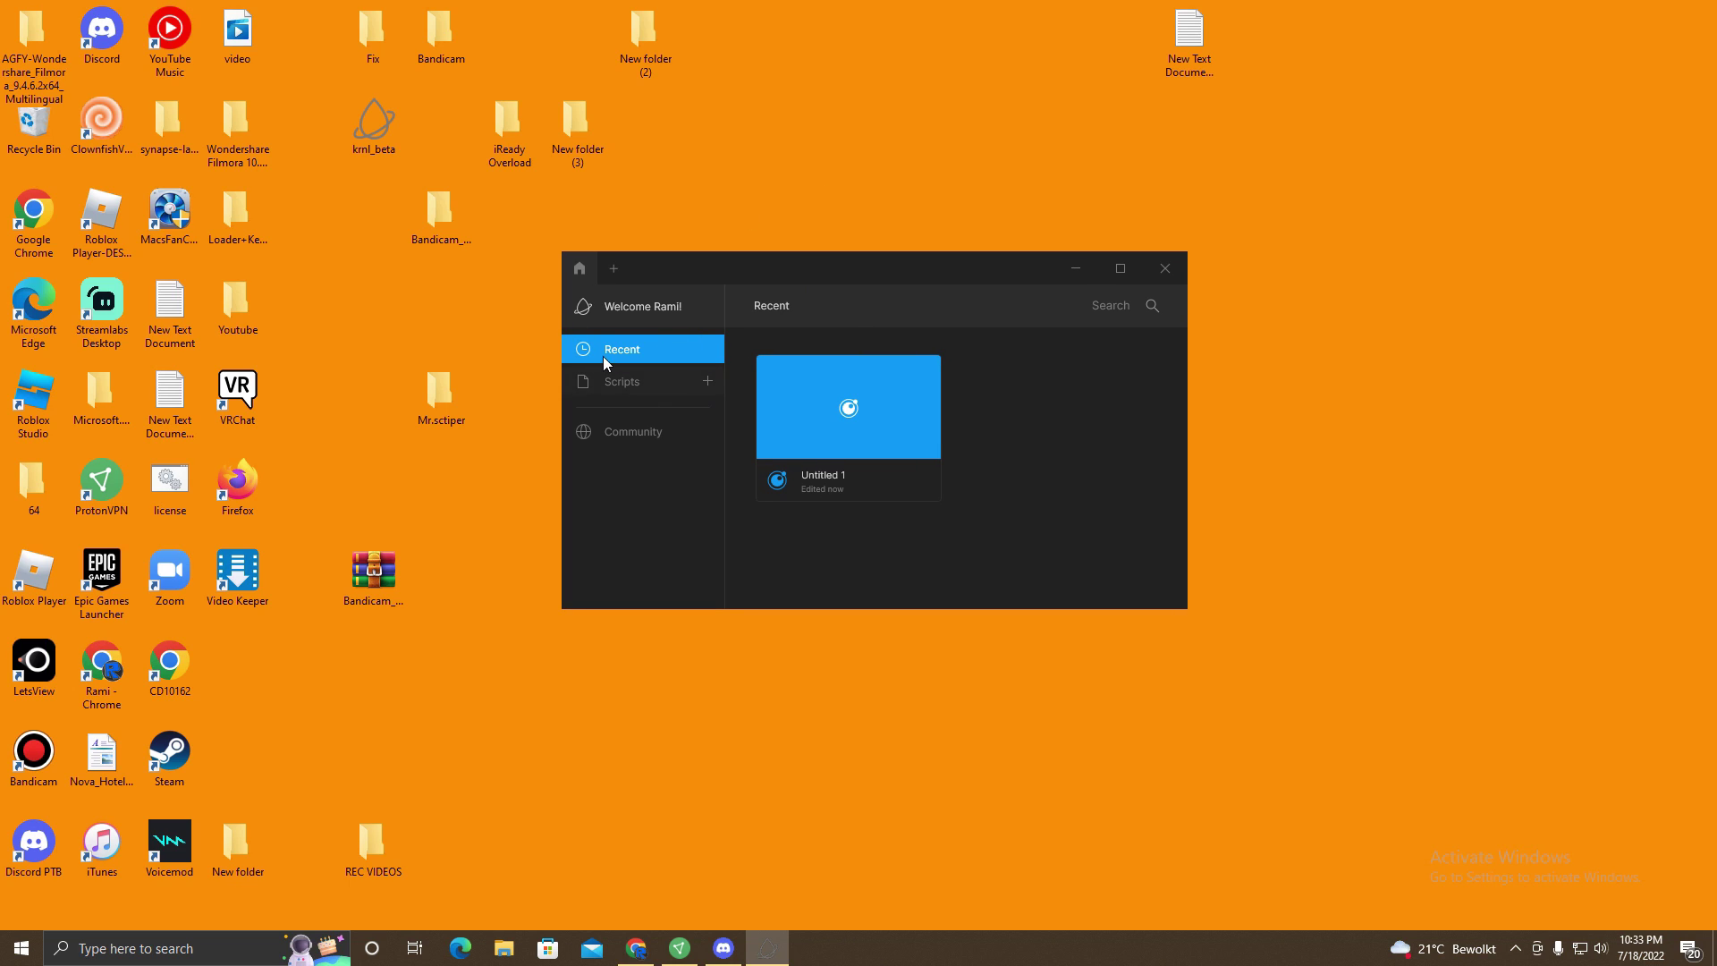
left_click(613, 271)
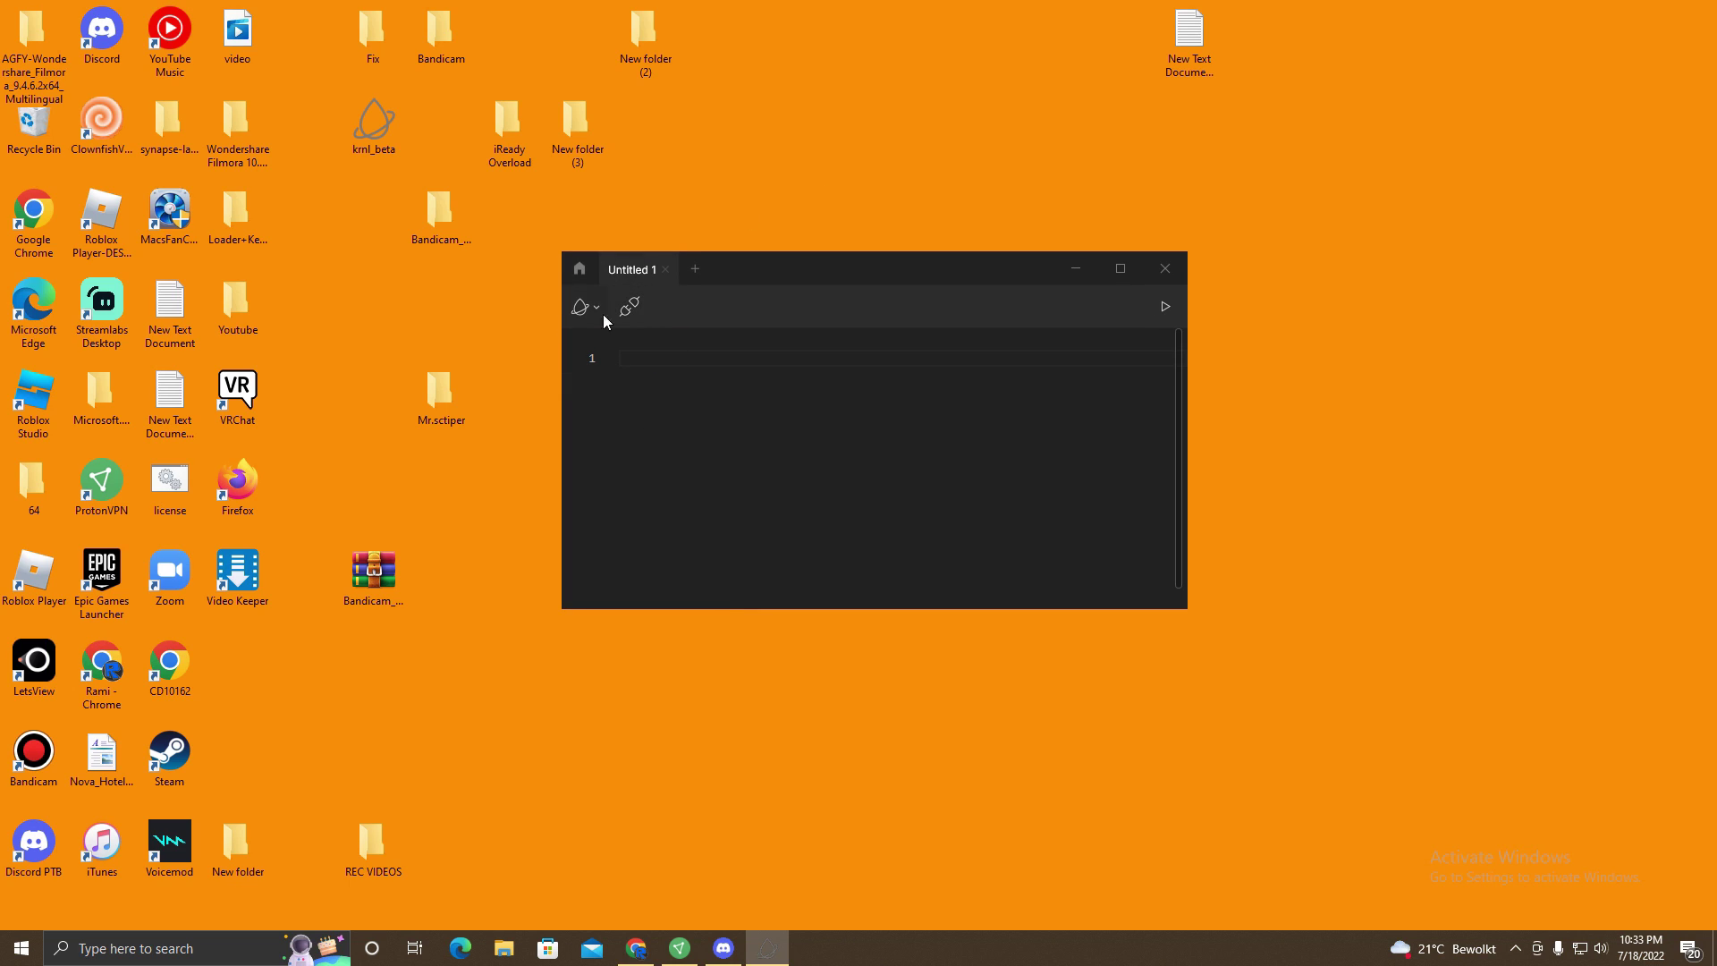
left_click(594, 268)
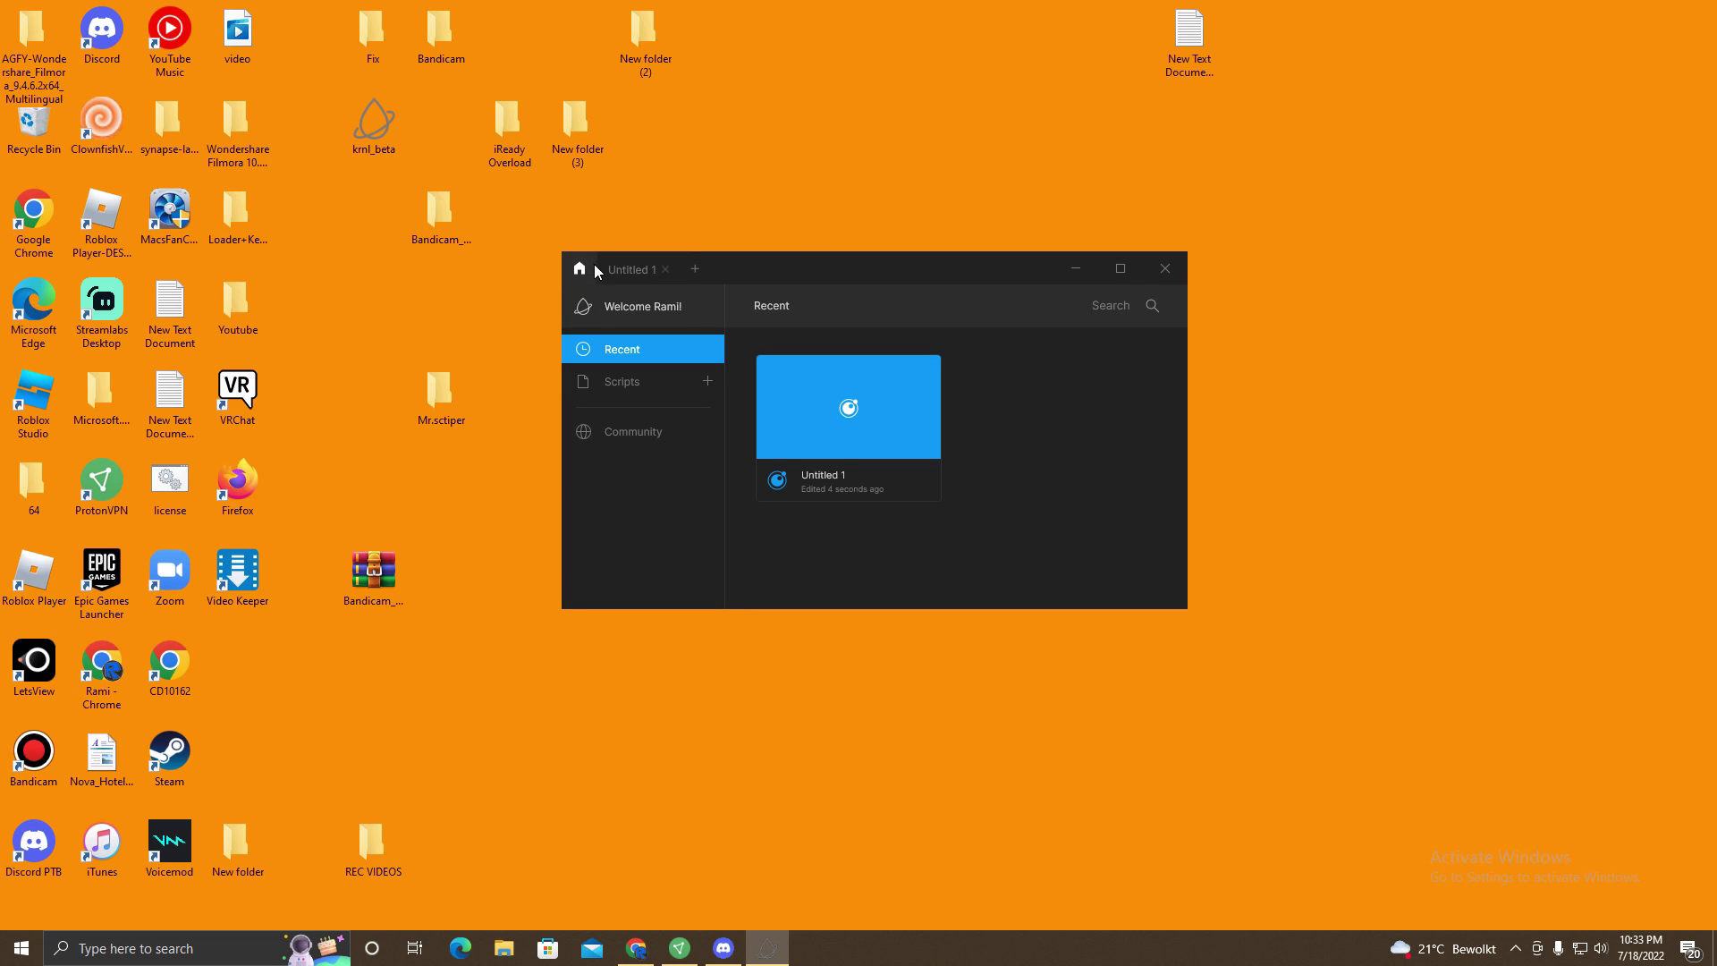
left_click(666, 269)
Reopen Untitled 1, type 'hjgfjhgjgh', save on closing, then reopen and close it
left_click(845, 443)
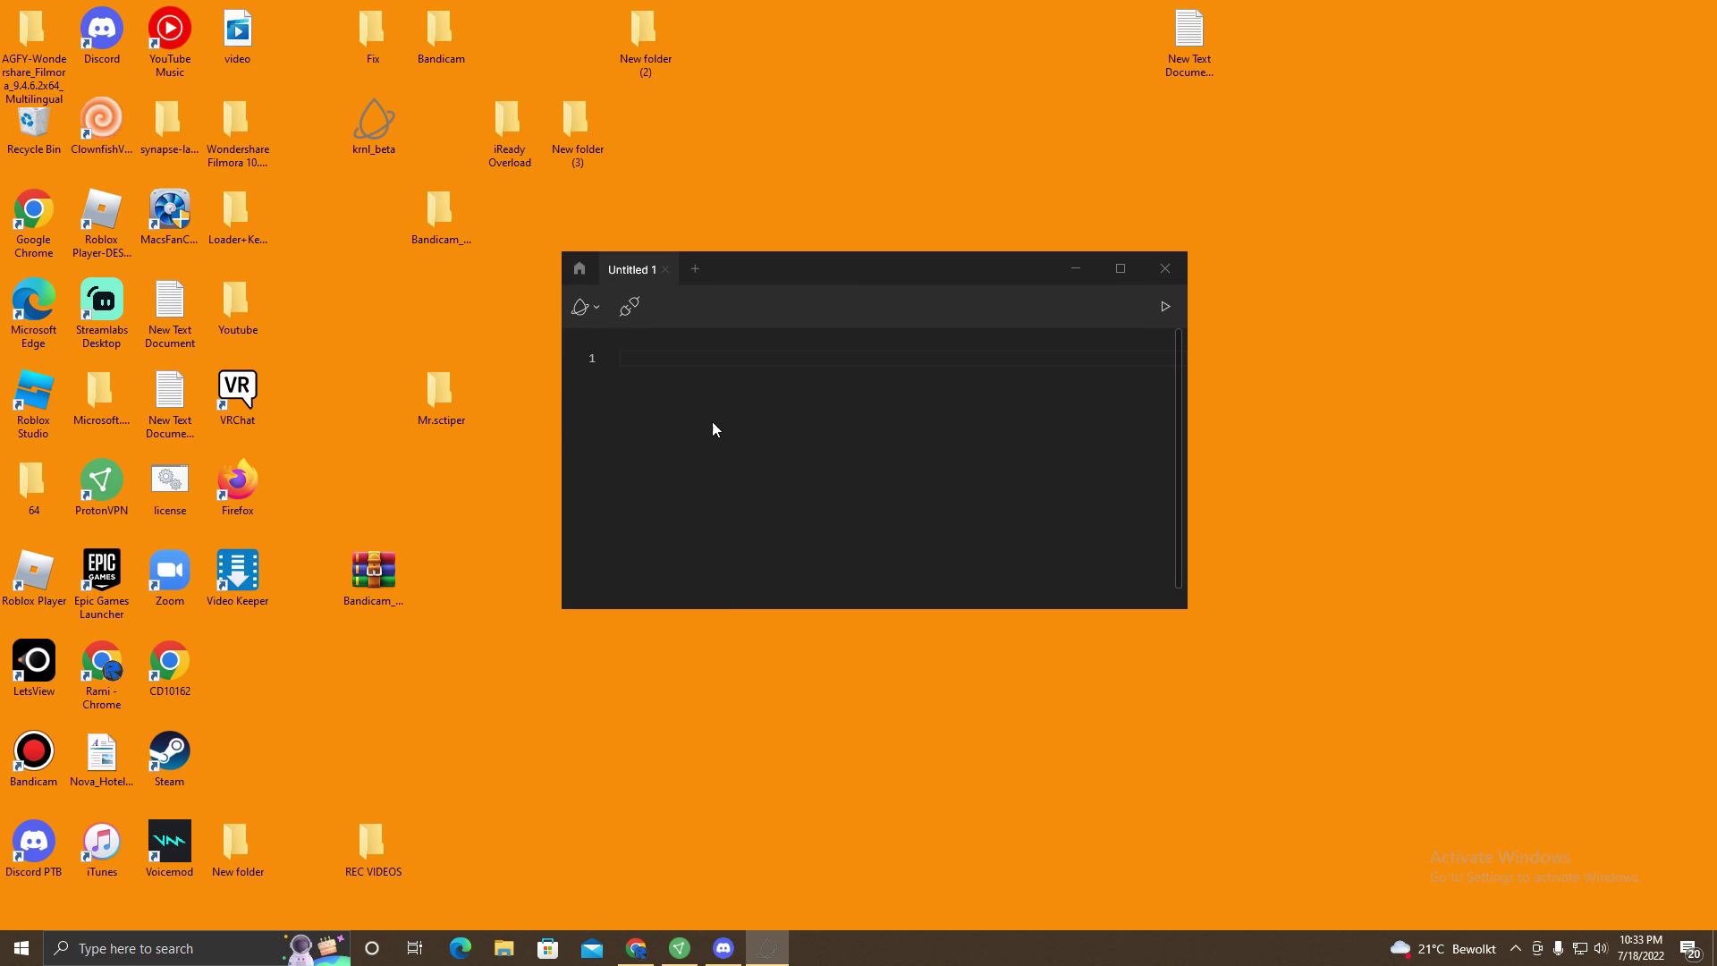
type("hjgfjhgjgh")
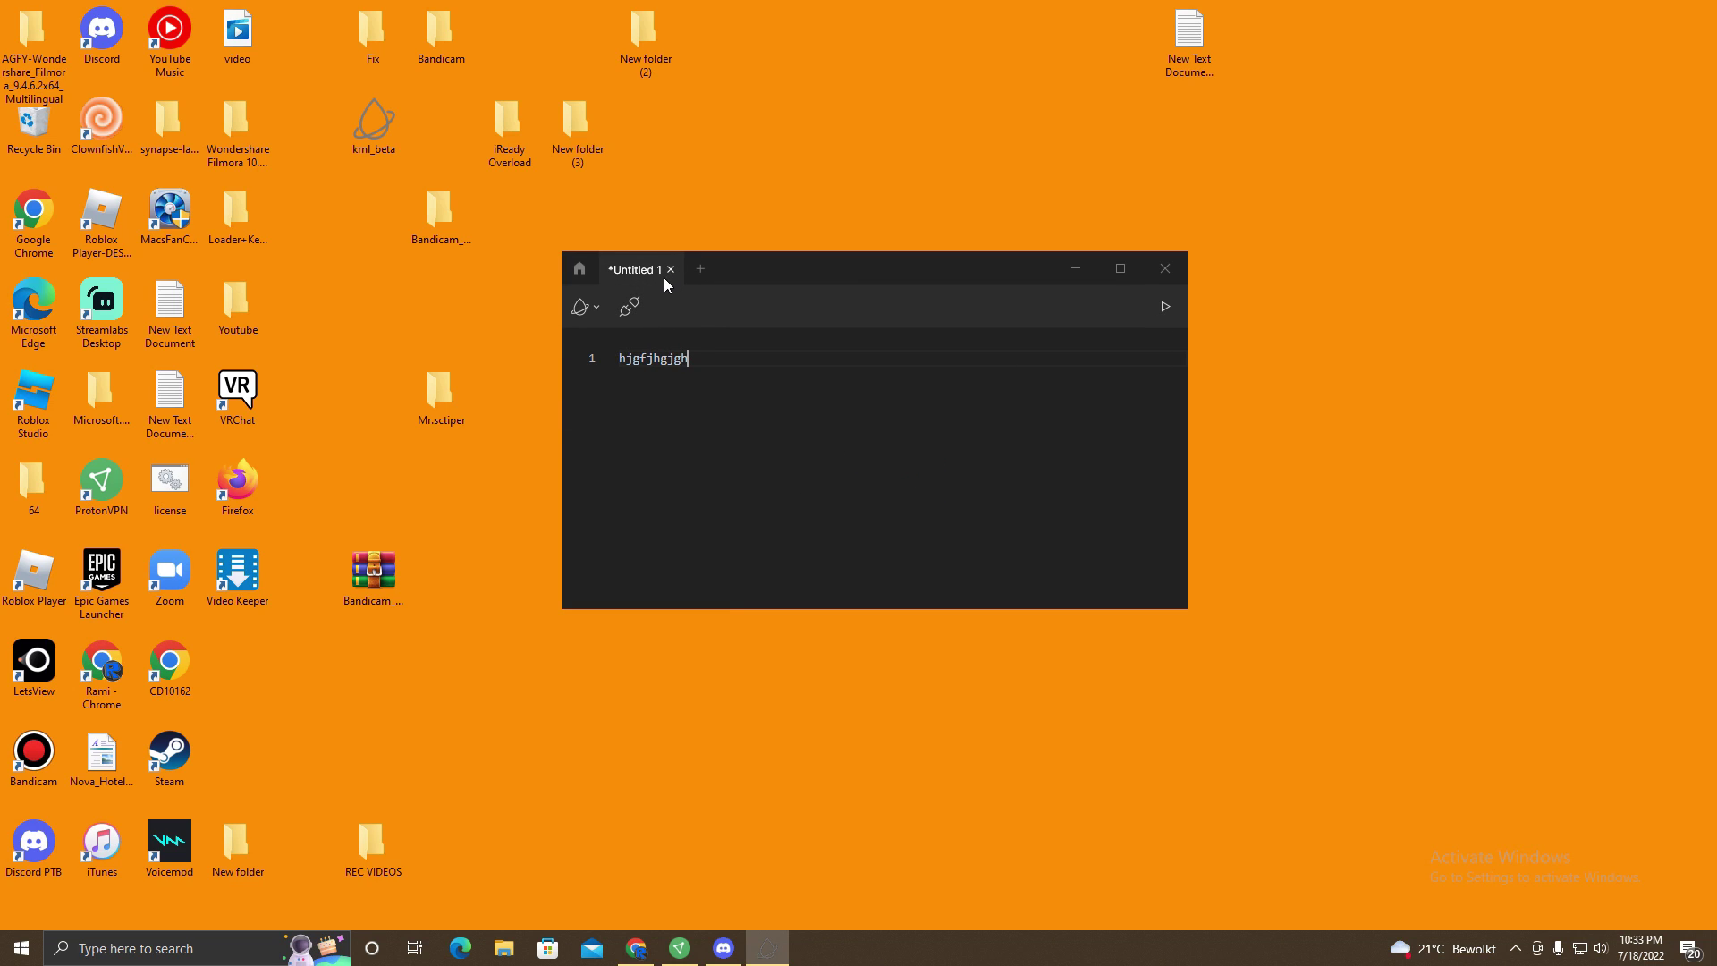
left_click(671, 269)
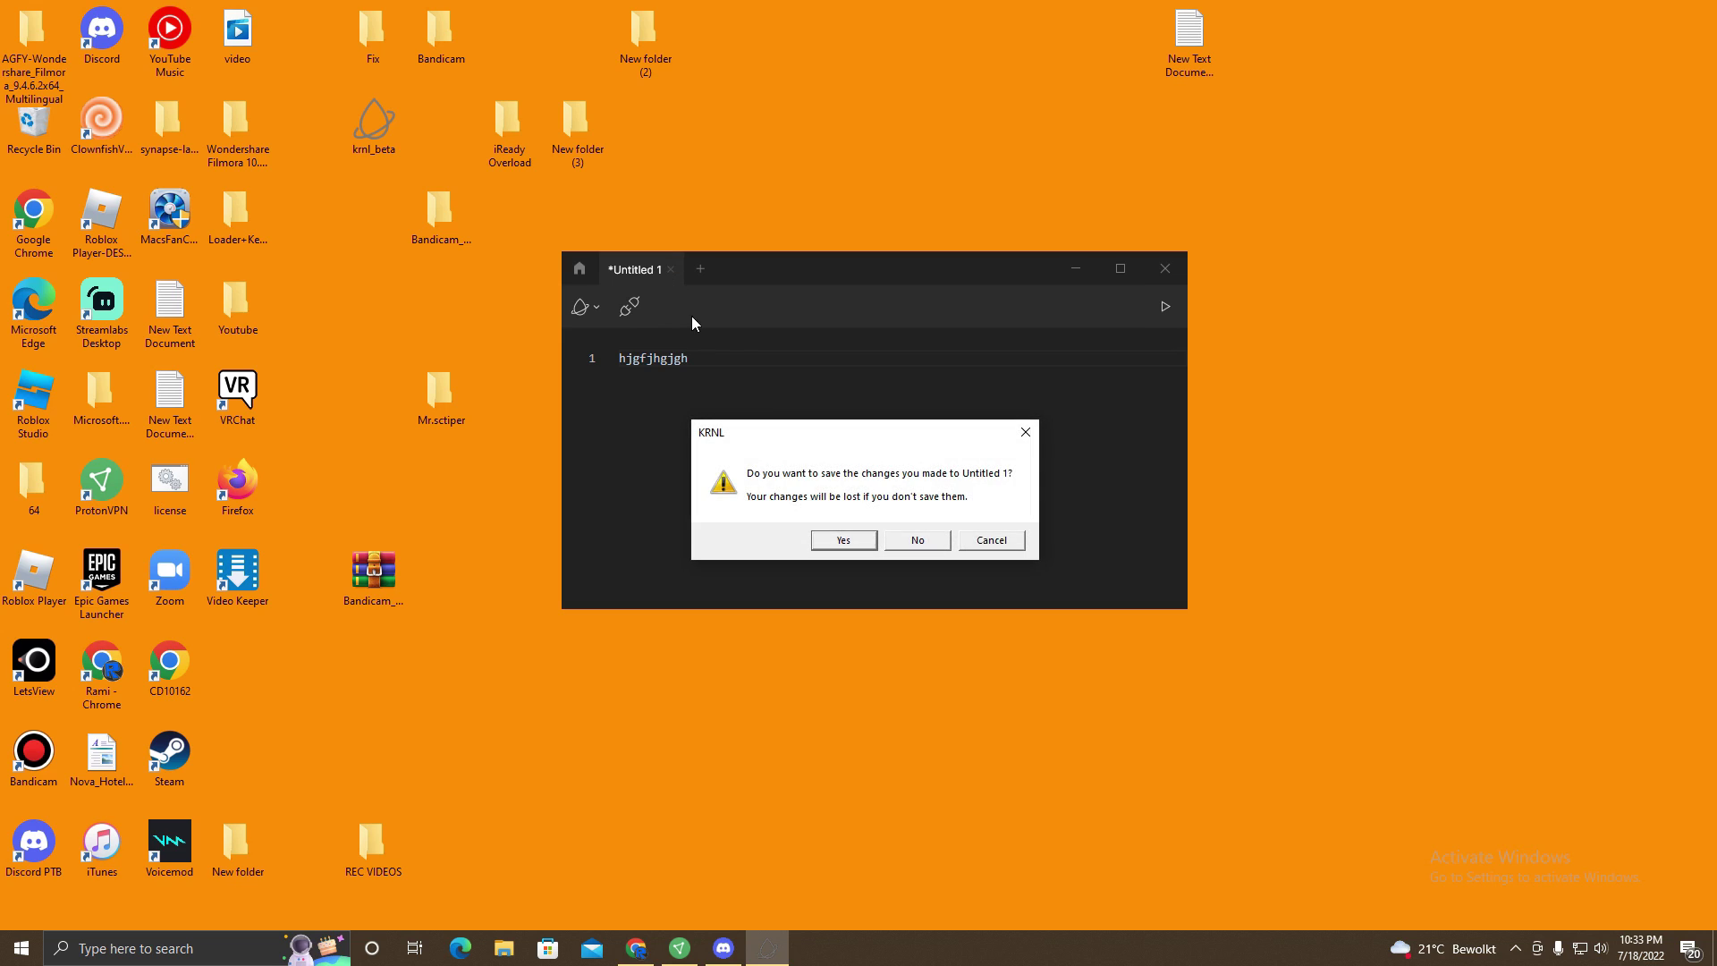
left_click(852, 547)
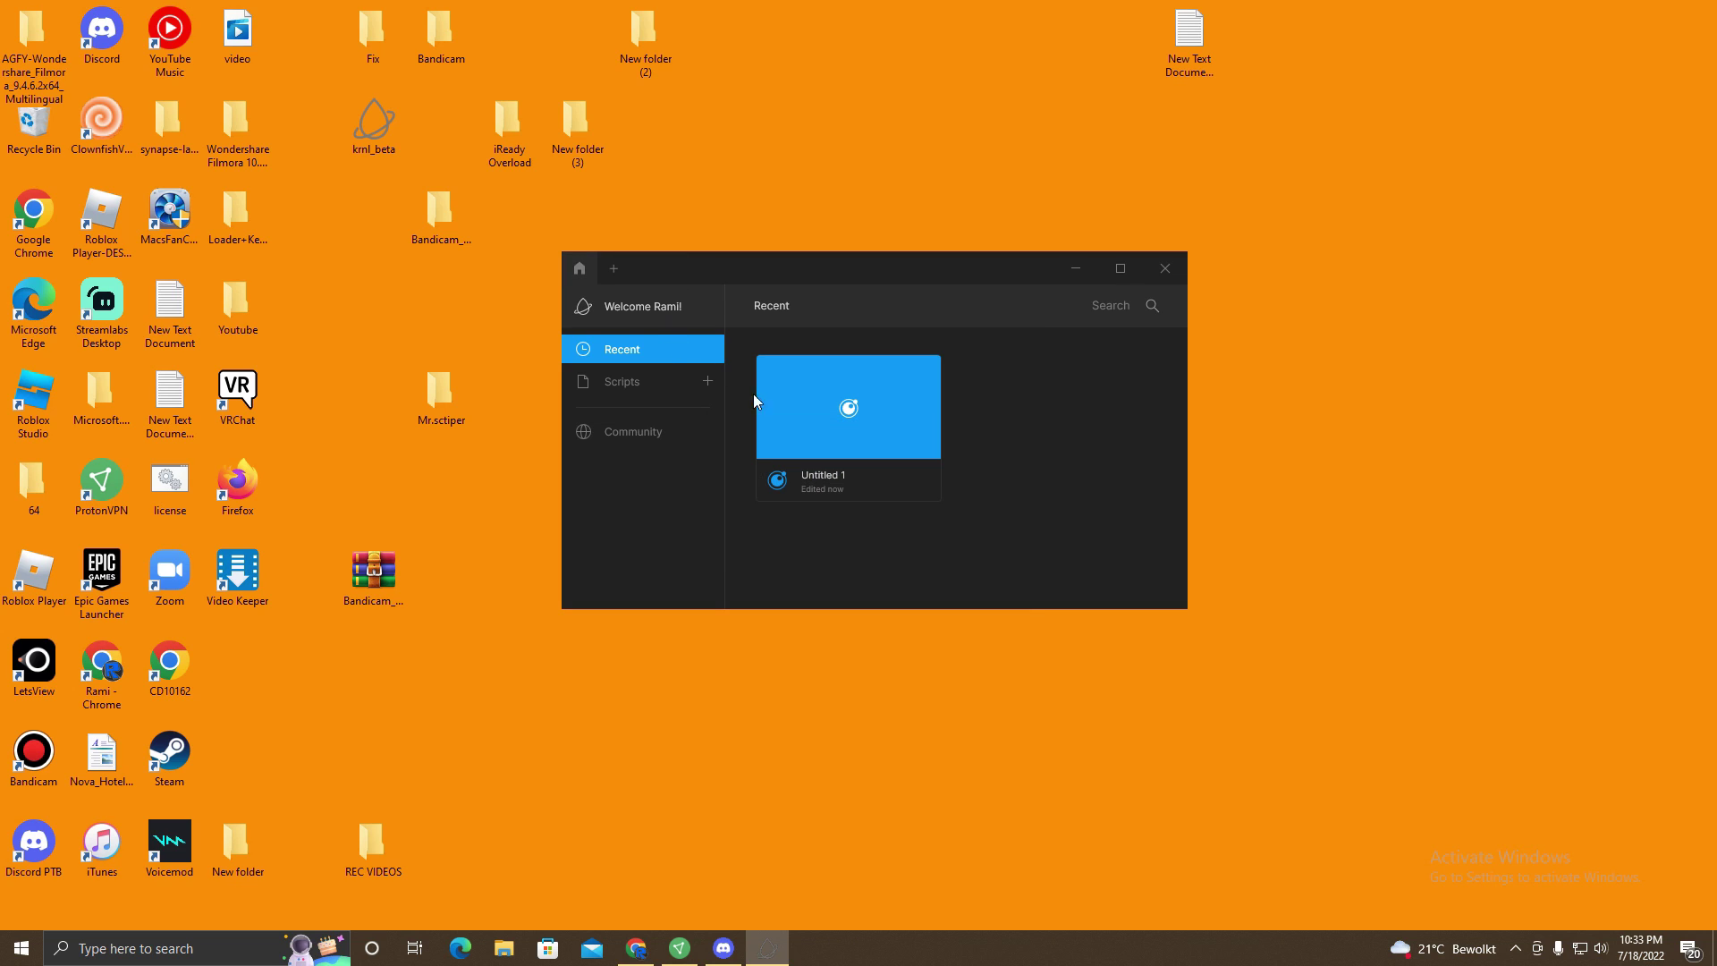
left_click(822, 445)
left_click(665, 271)
Create a new script on the Scripts page, type 'jnkhjkhjkhj', and close without saving
left_click(659, 382)
left_click(707, 382)
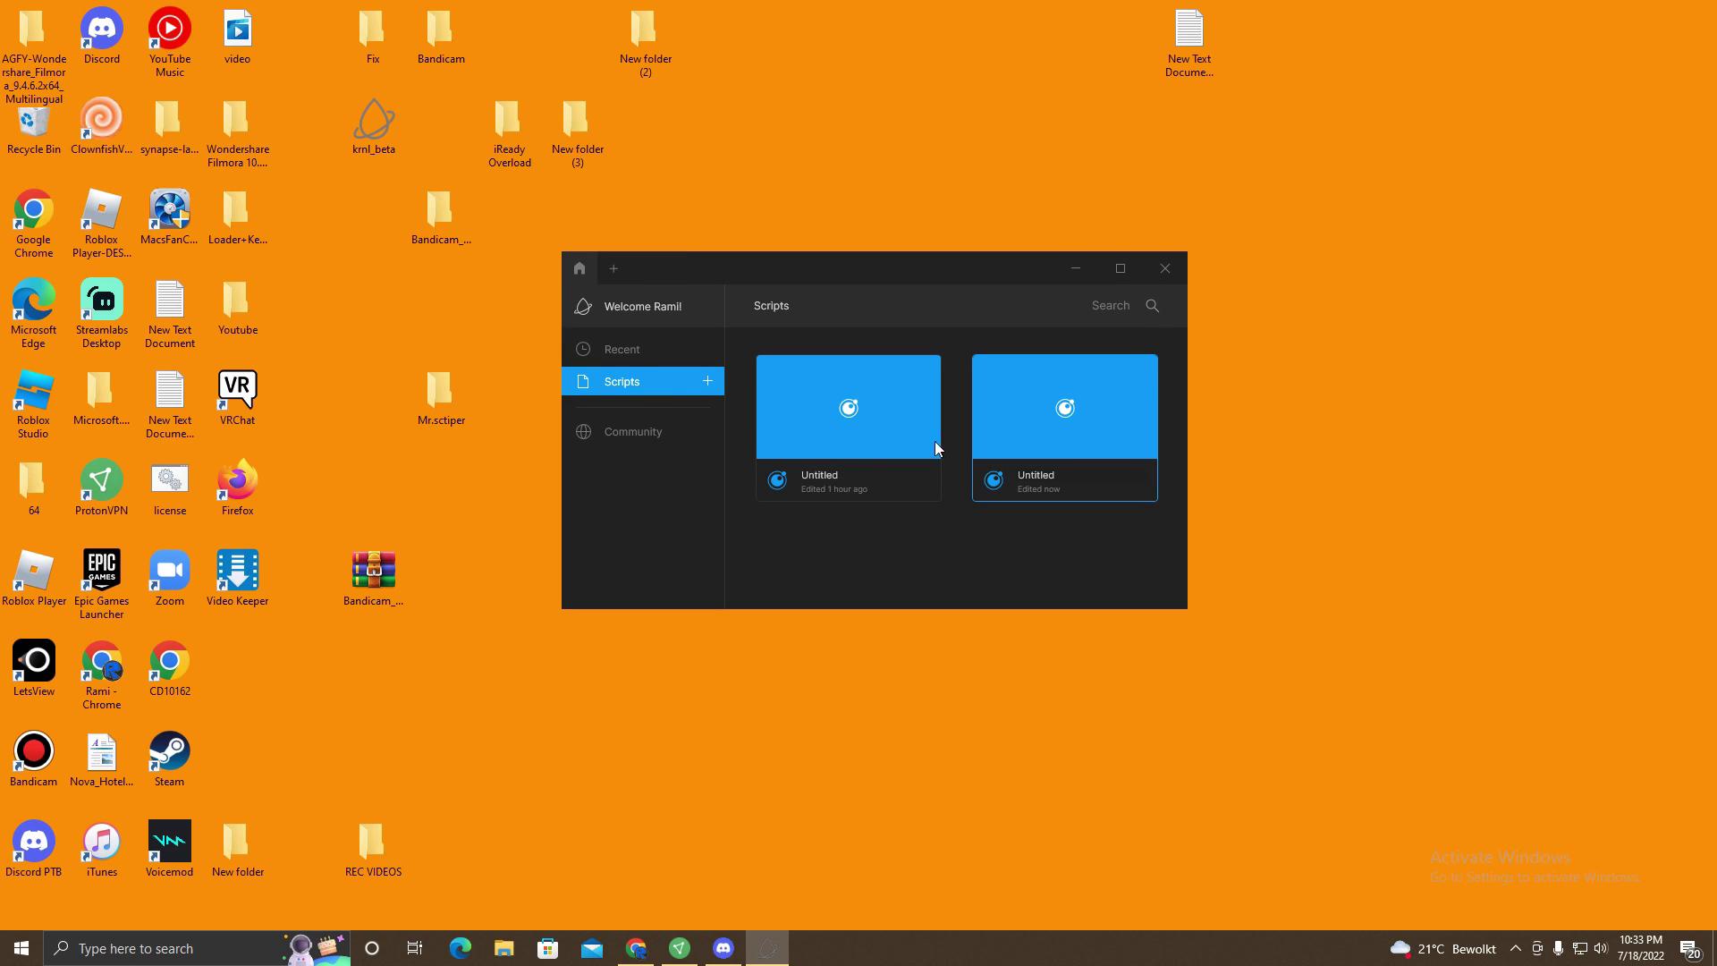
left_click(701, 368)
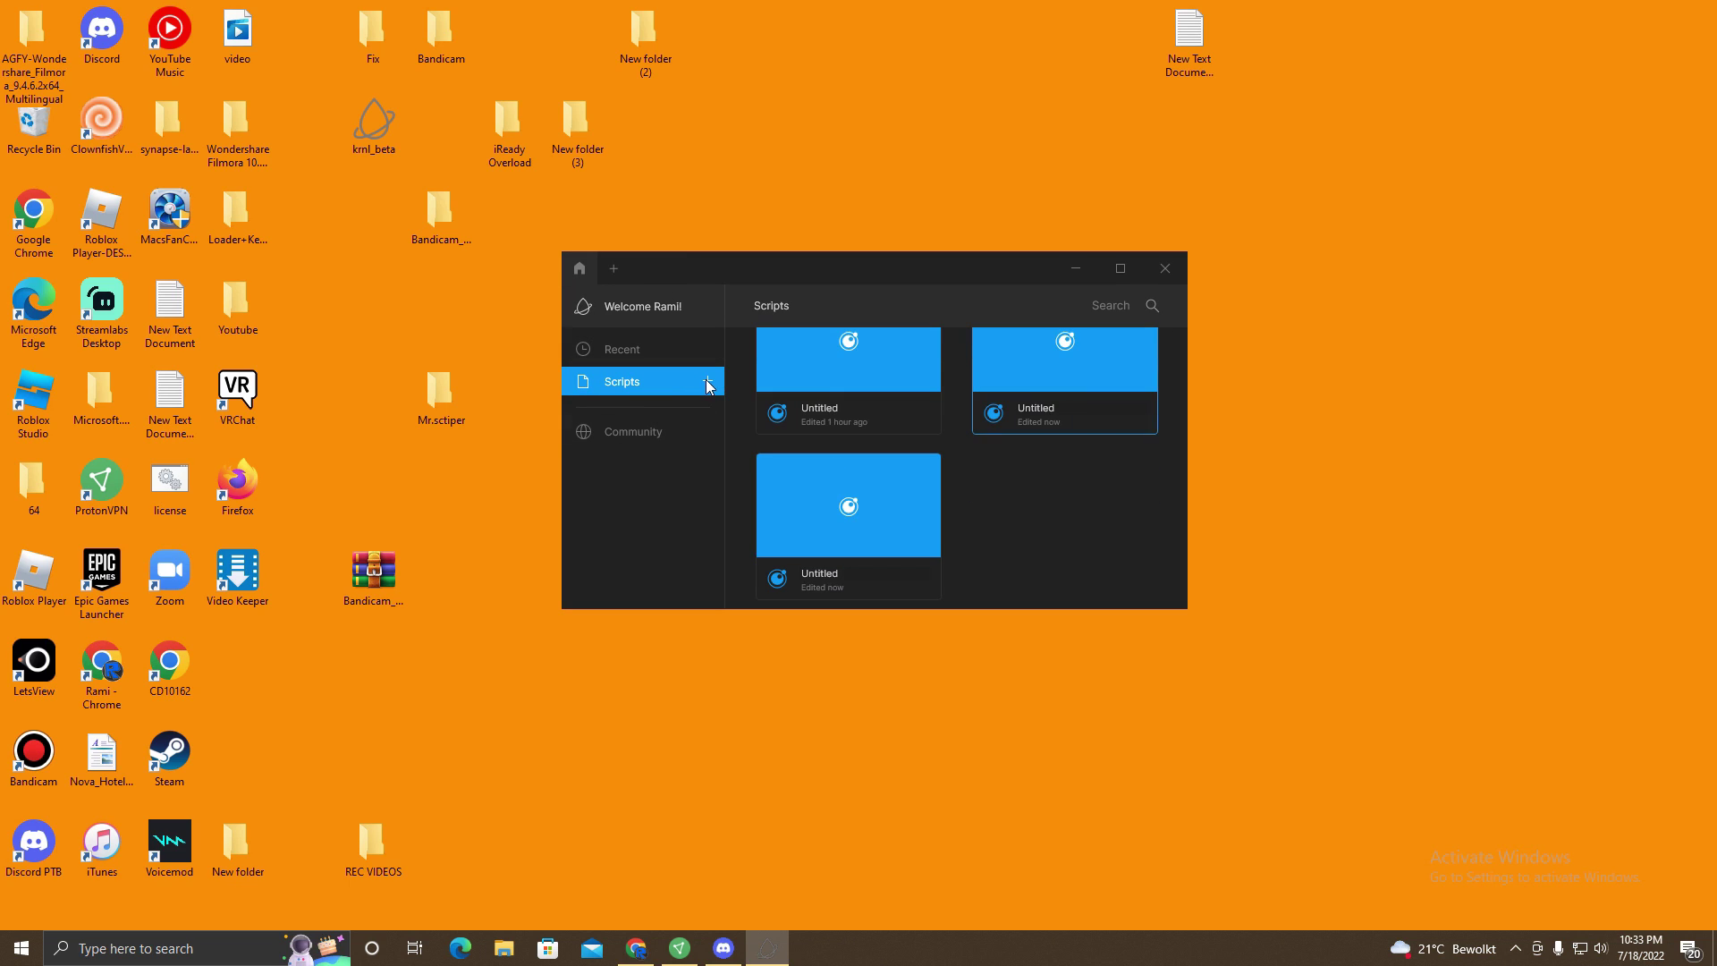
left_click(823, 502)
type("jnkhjkhjkhj")
left_click(663, 270)
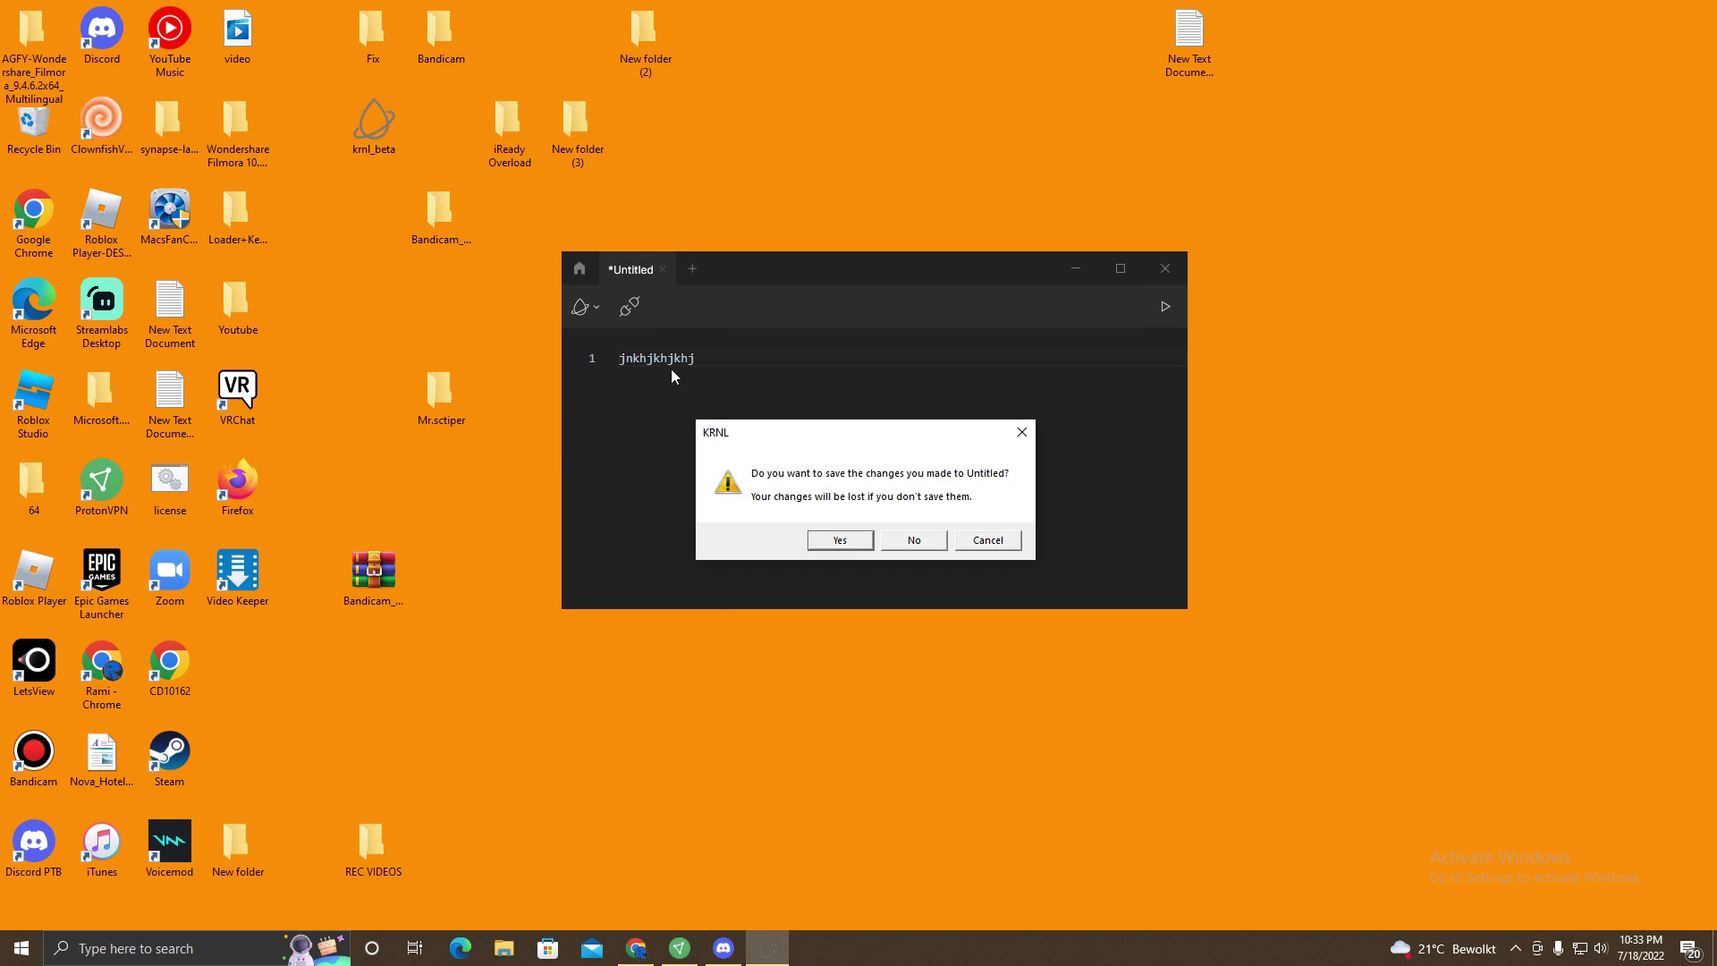
left_click(851, 540)
Browse the saved and recent scripts, opening the Untitled script and closing all tabs
left_click(622, 384)
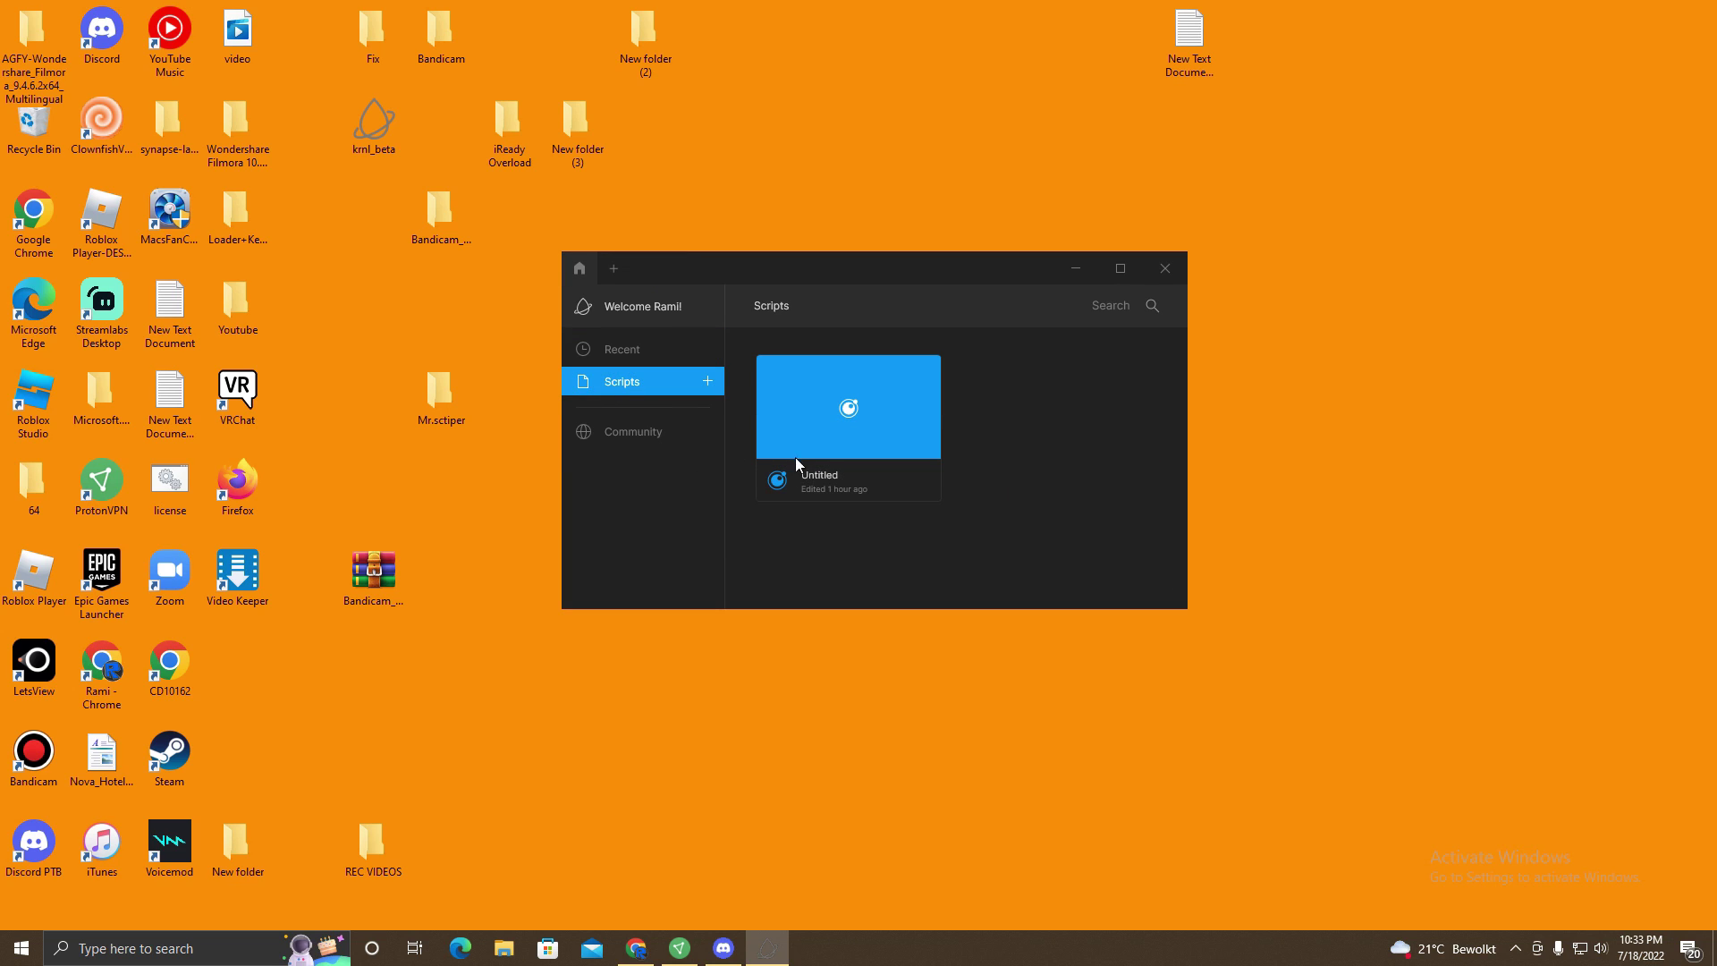
left_click(866, 420)
left_click(580, 269)
left_click(631, 351)
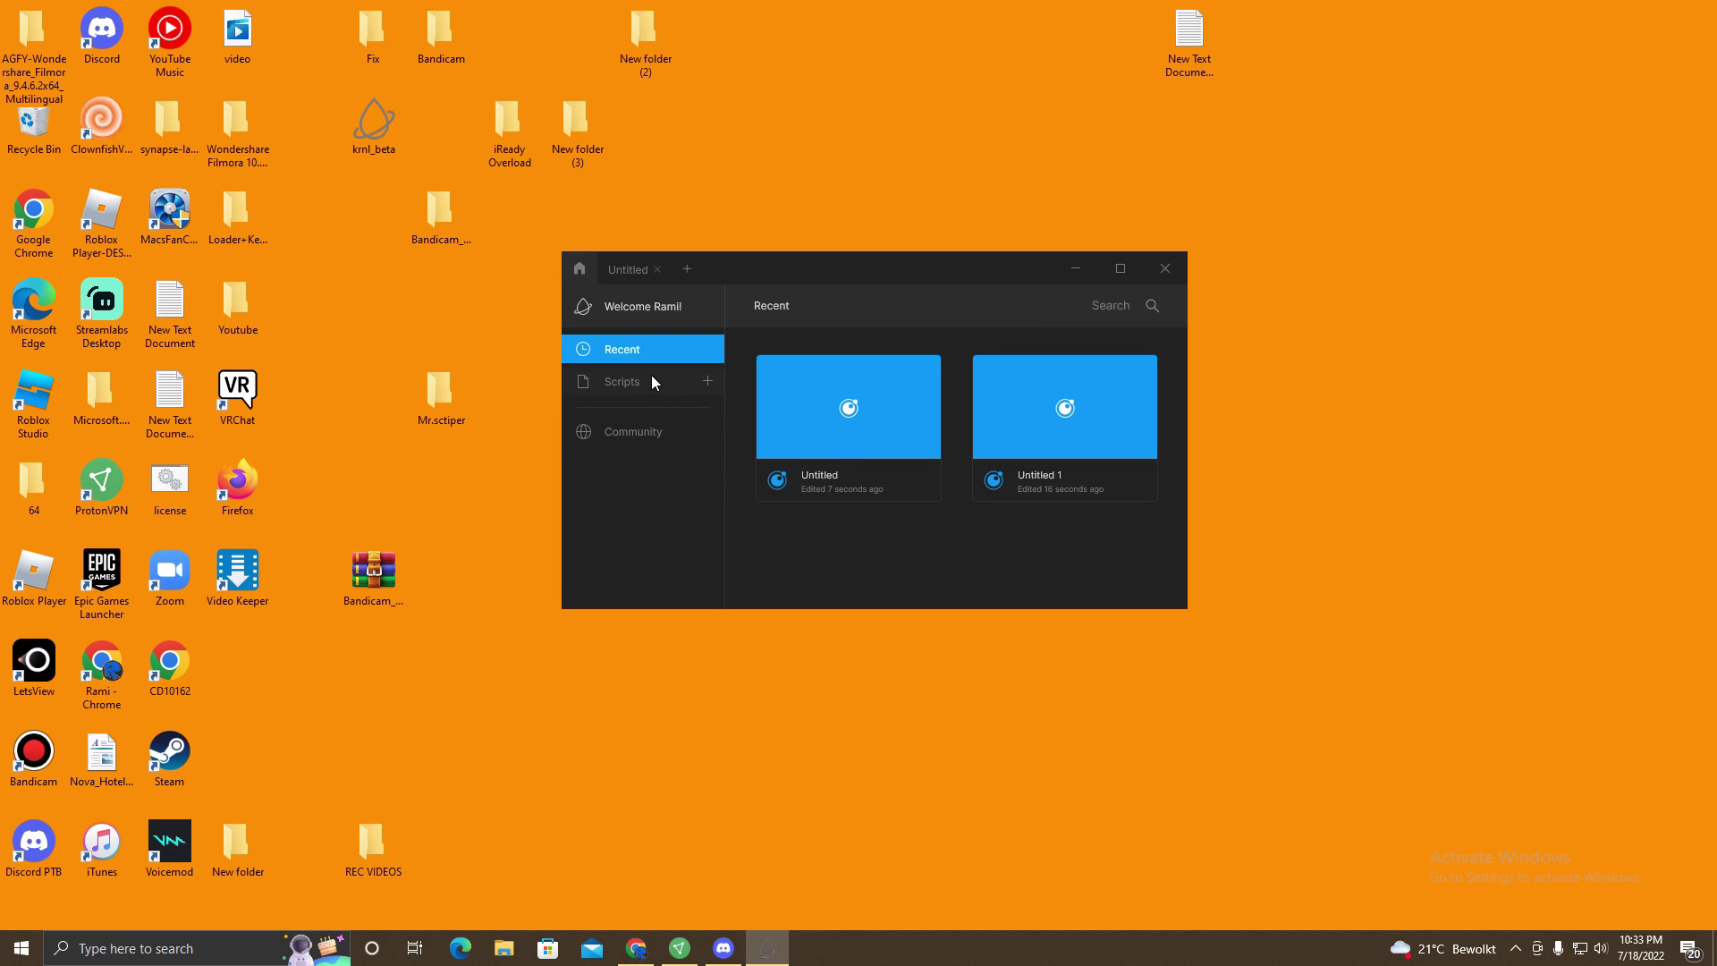
left_click(651, 376)
left_click(810, 406)
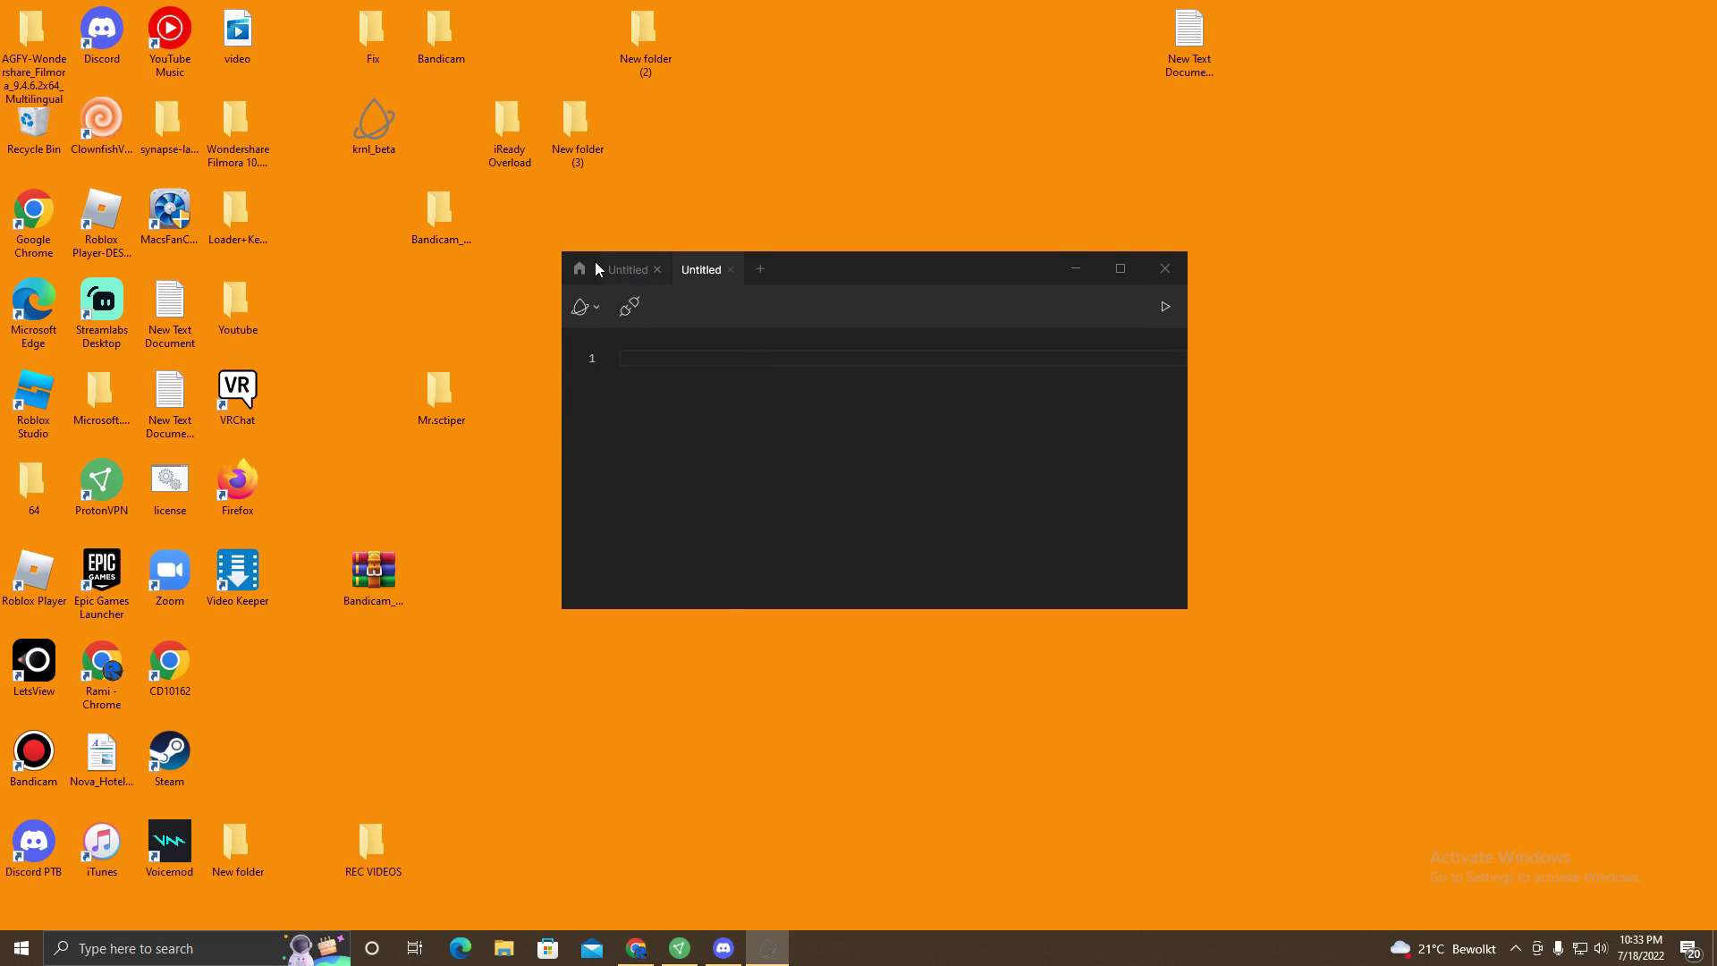
left_click(658, 269)
left_click(657, 269)
Browse the Community scripts, then start a new empty Untitled 1 tab
left_click(662, 428)
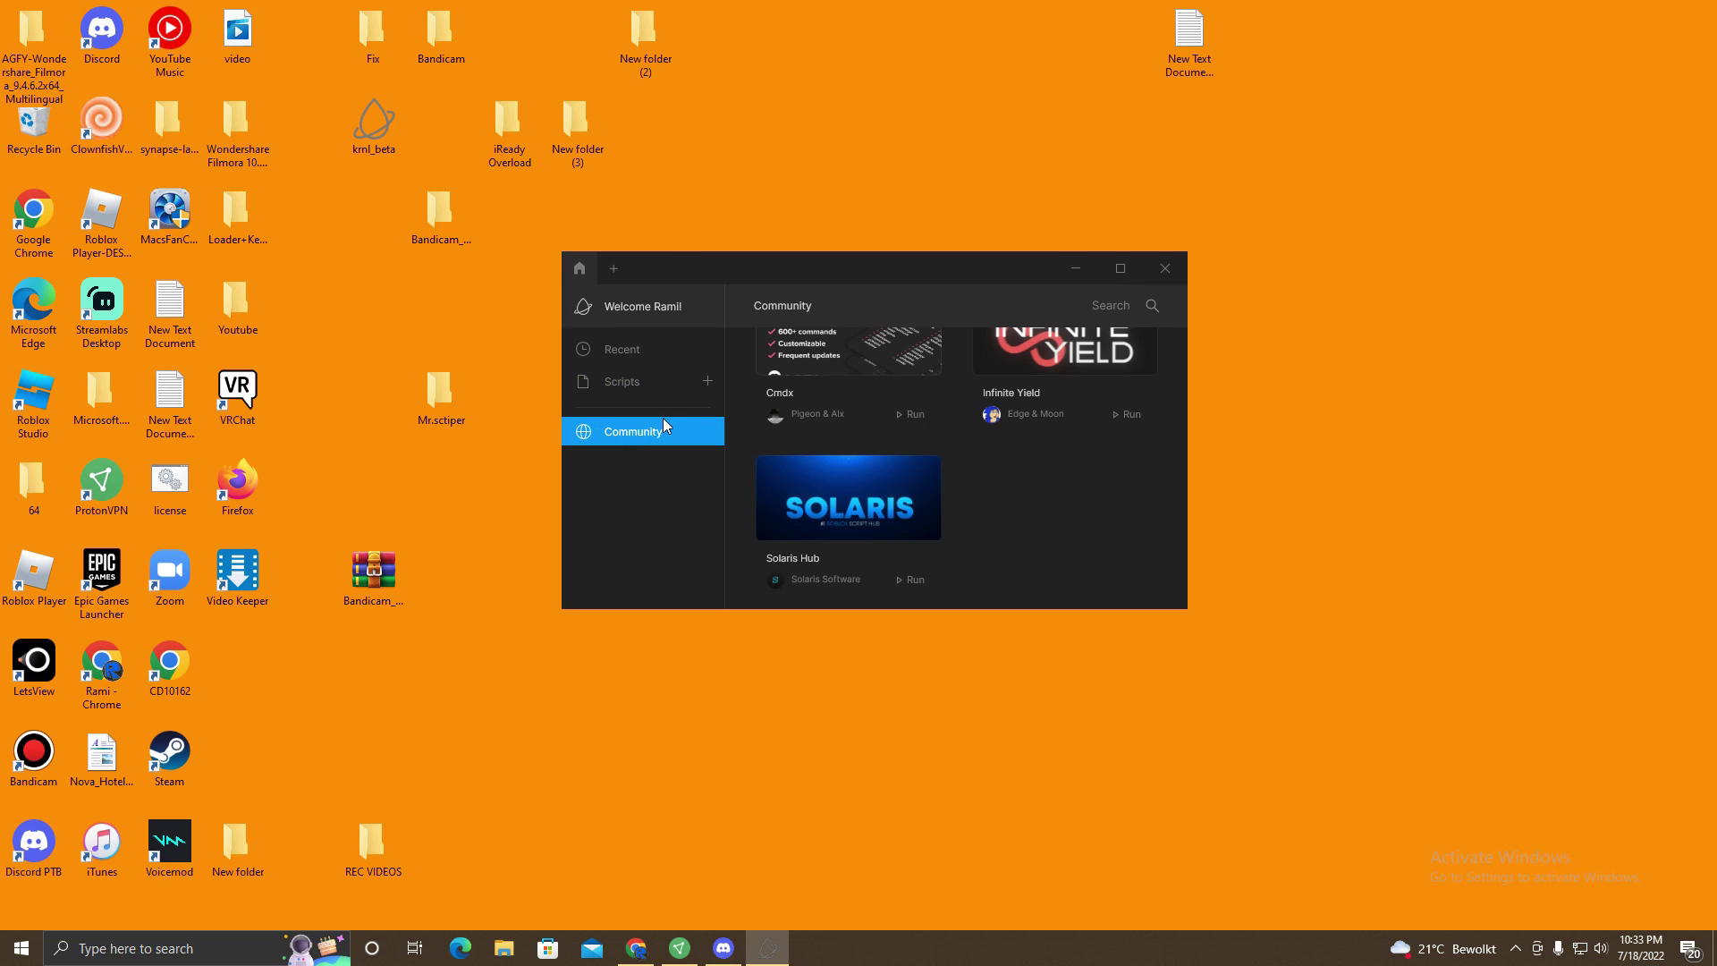
scroll(804, 420, "up", 1)
scroll(906, 414, "down", 1)
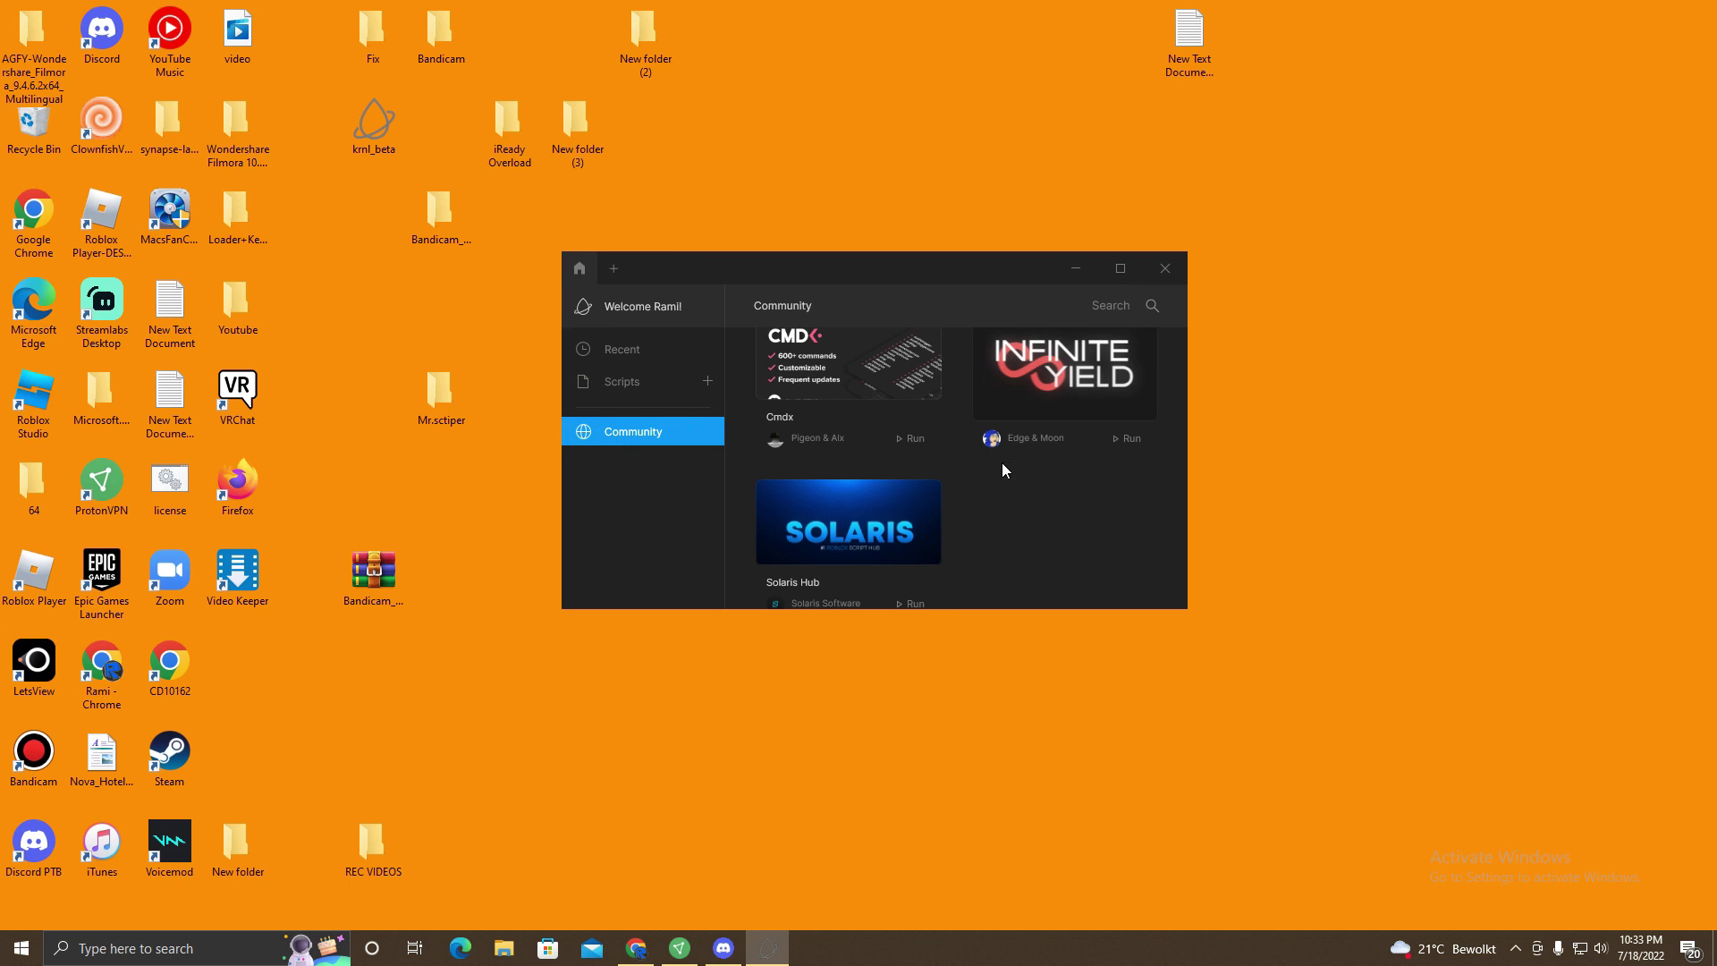
left_click(614, 268)
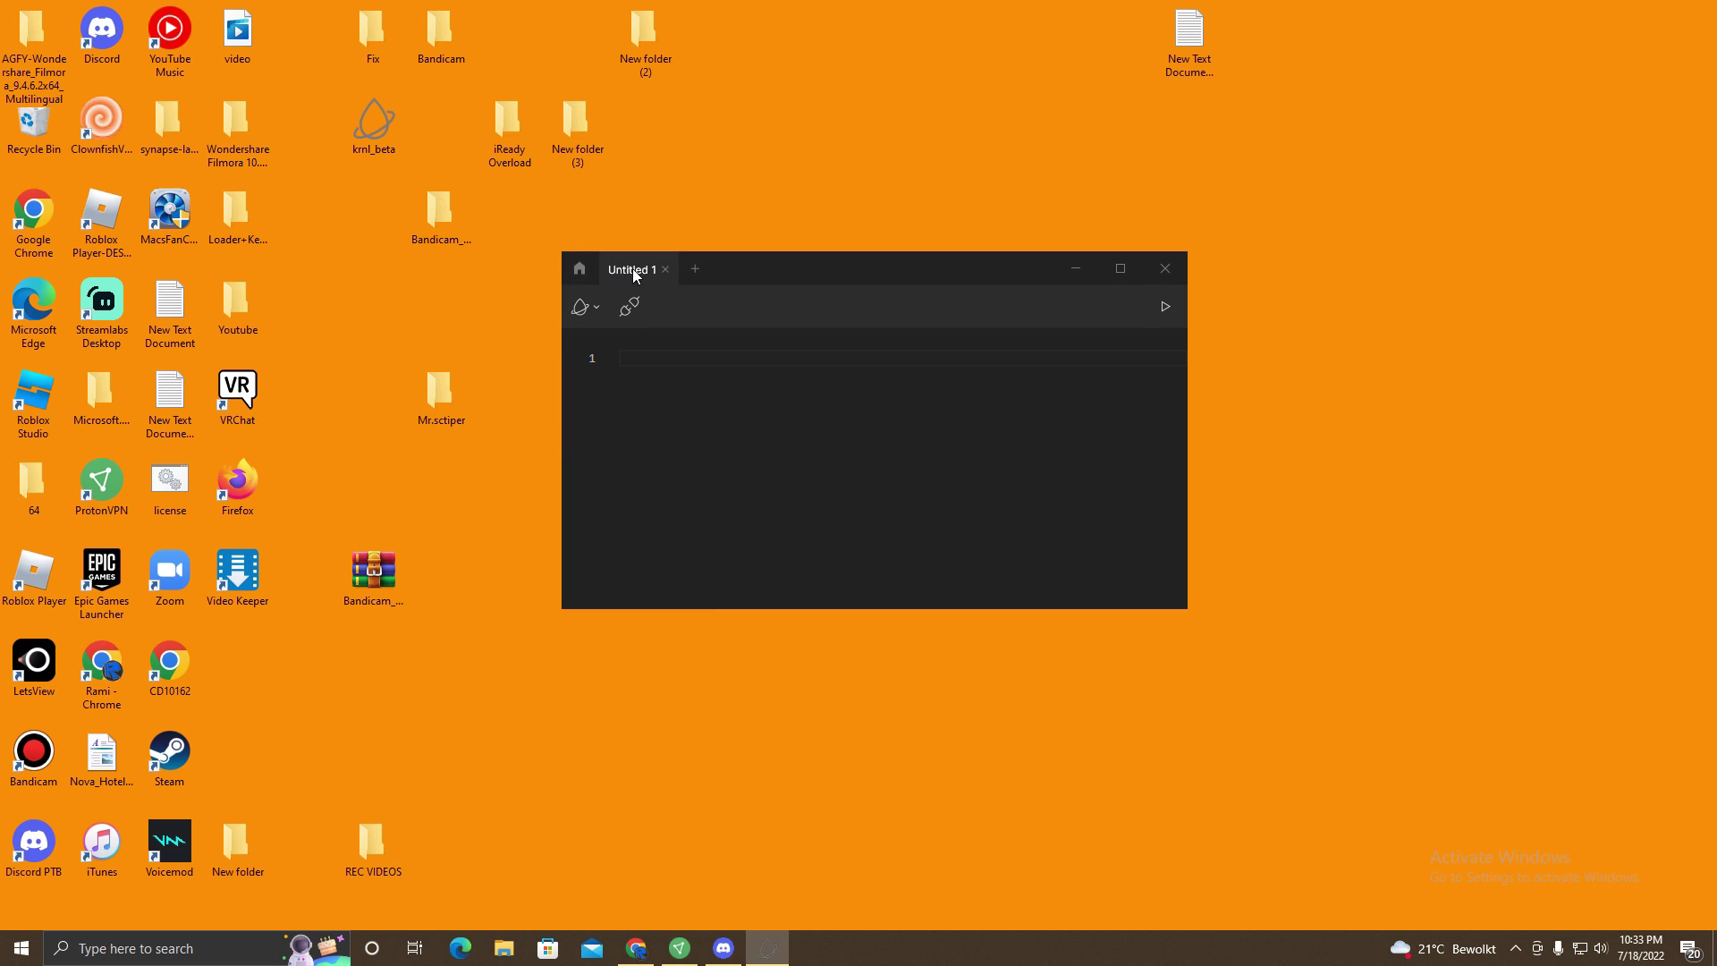
Turn on Always on top in Krnl Preferences and verify it stays above ProtonVPN and Chrome
left_click(598, 310)
mouse_move(632, 356)
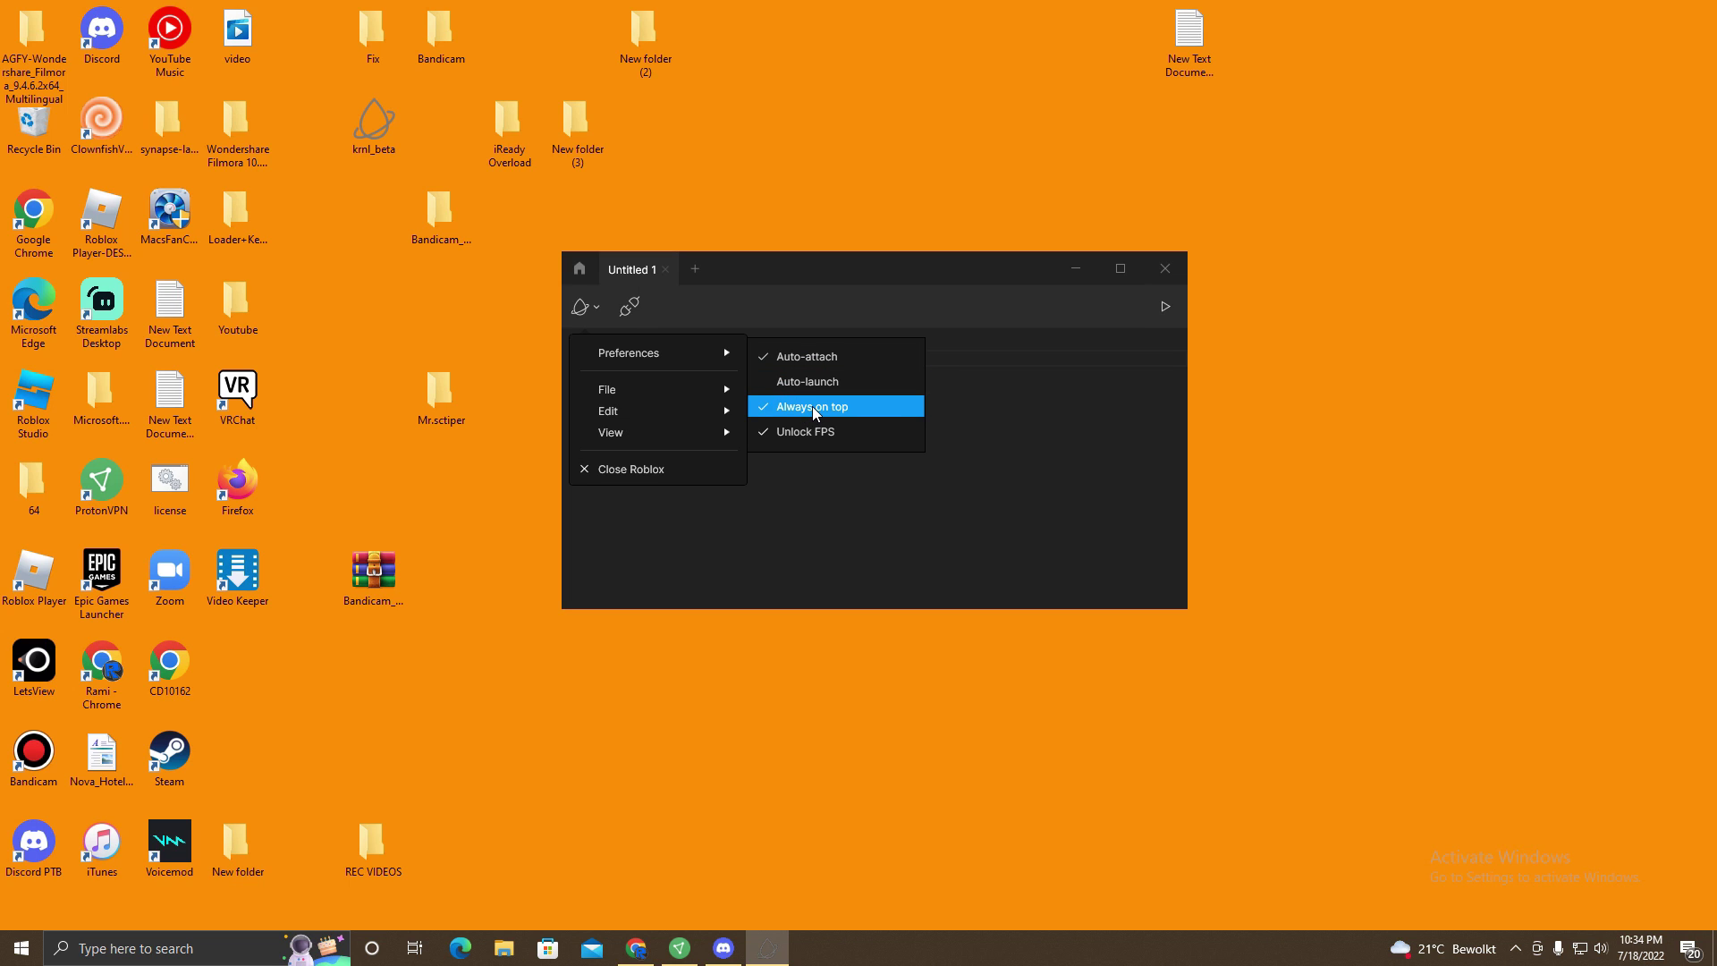
left_click(679, 948)
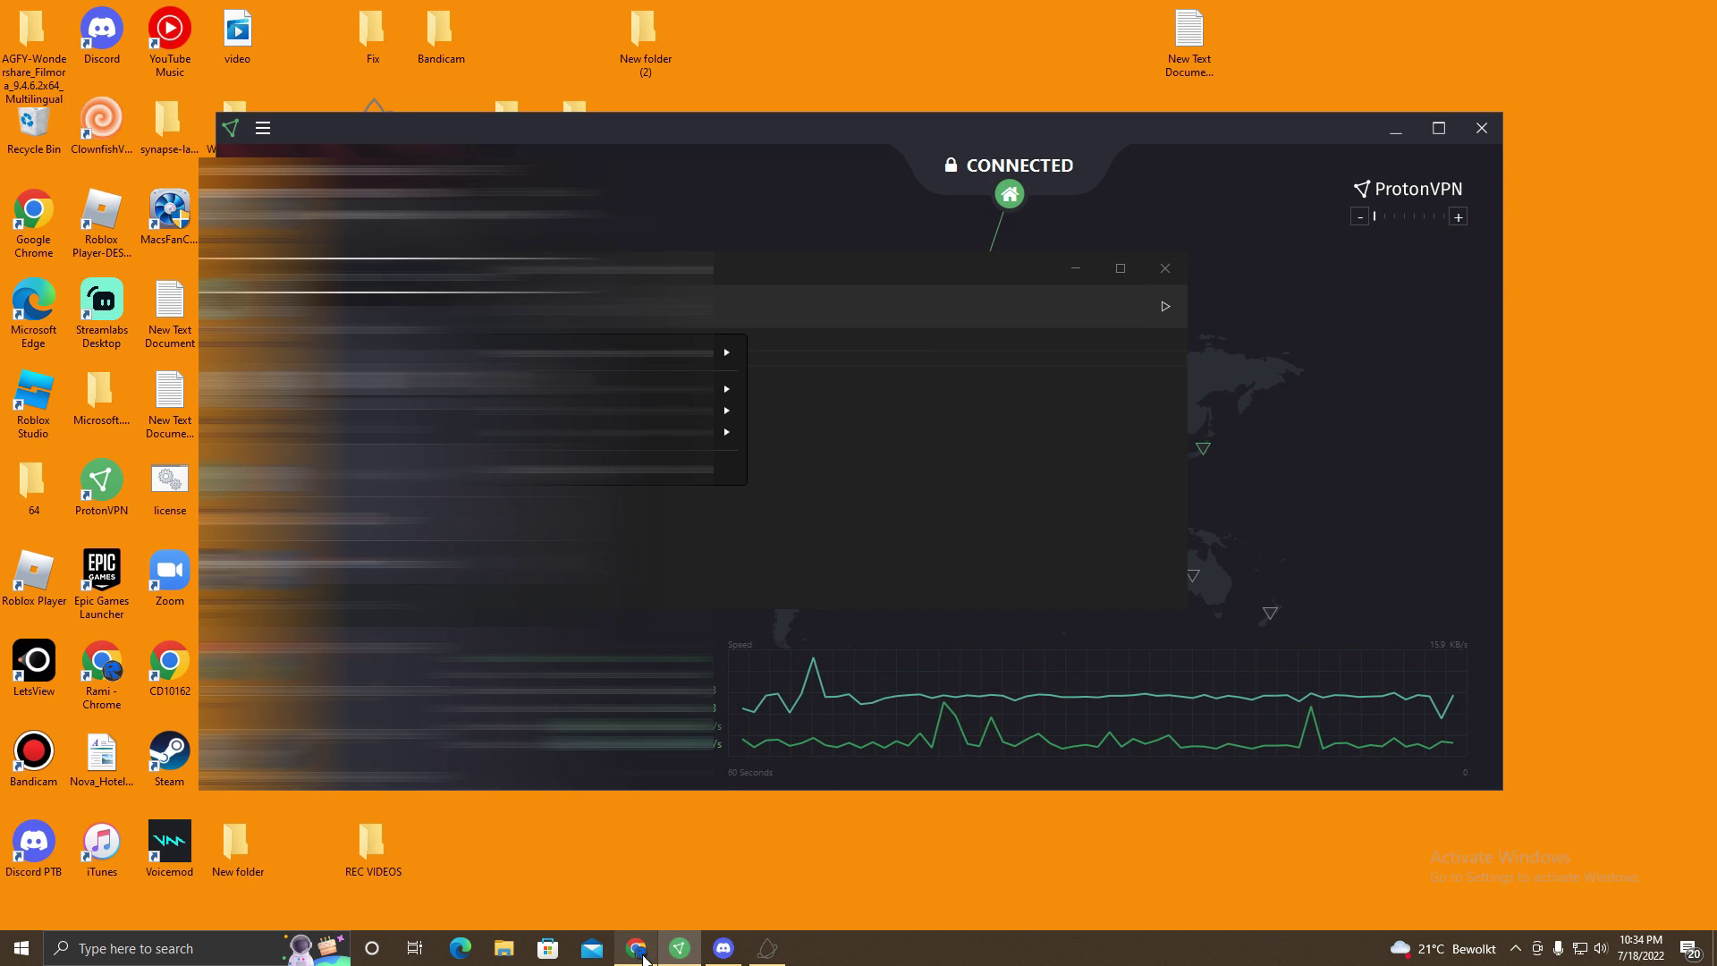
left_click(1398, 134)
left_click(637, 957)
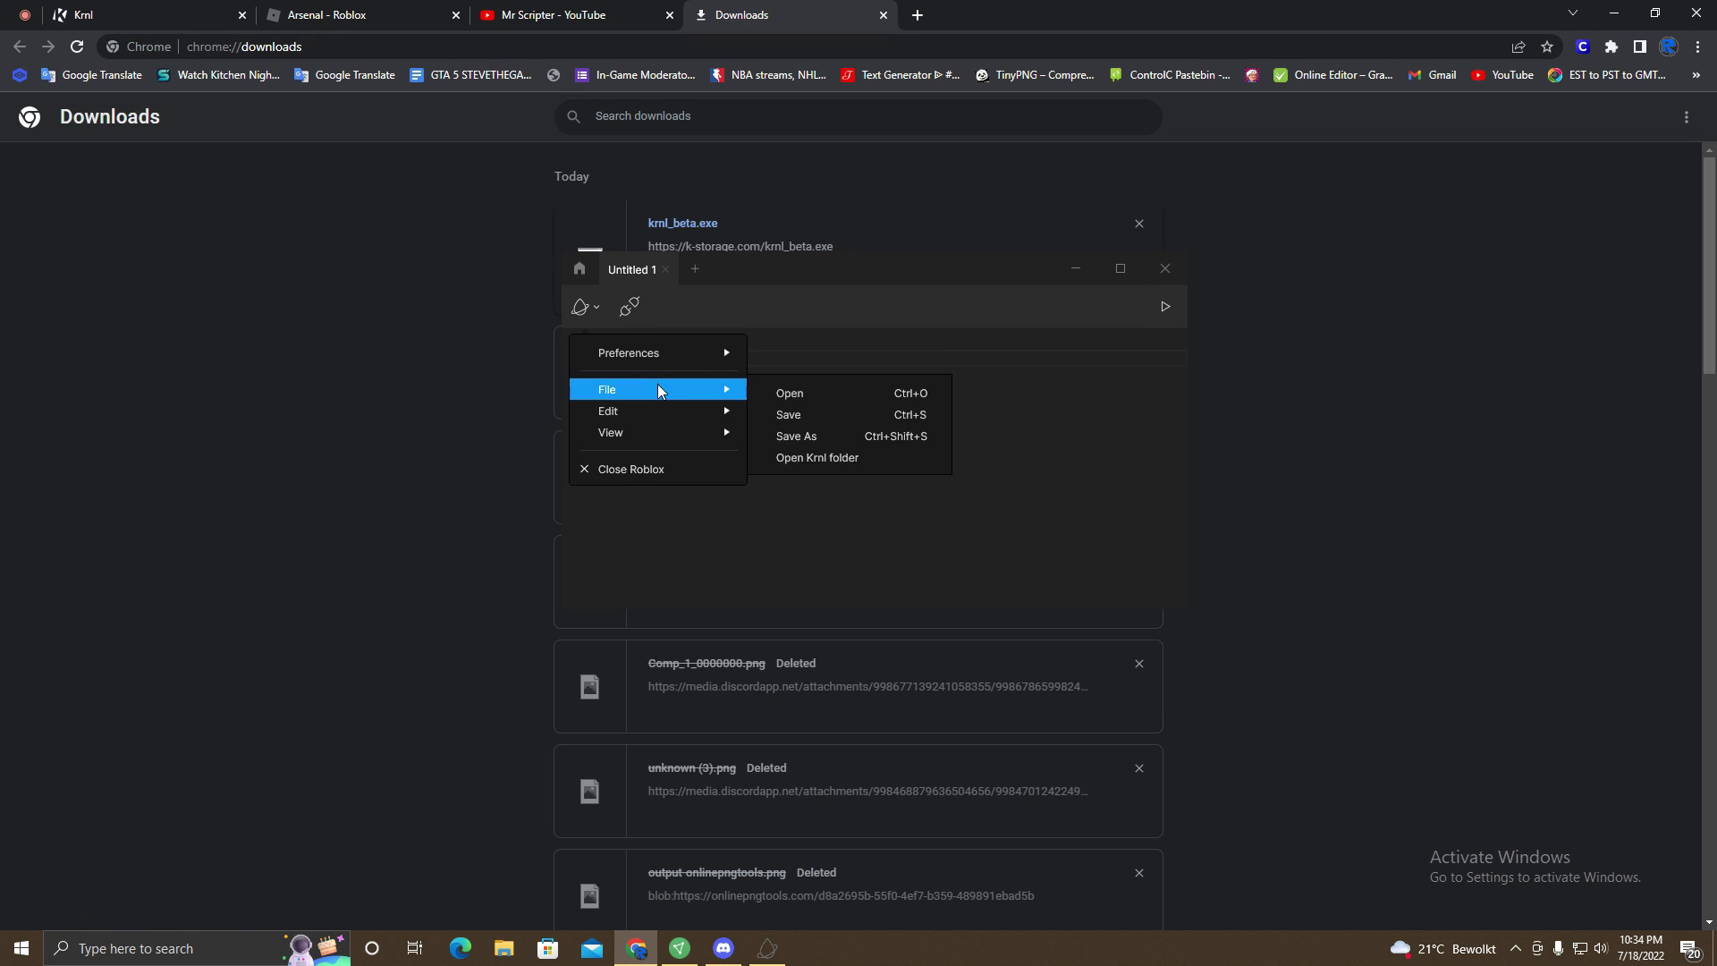
Open the Krnl install folder from the File menu, browse up to Roaming, then close it
mouse_move(713, 357)
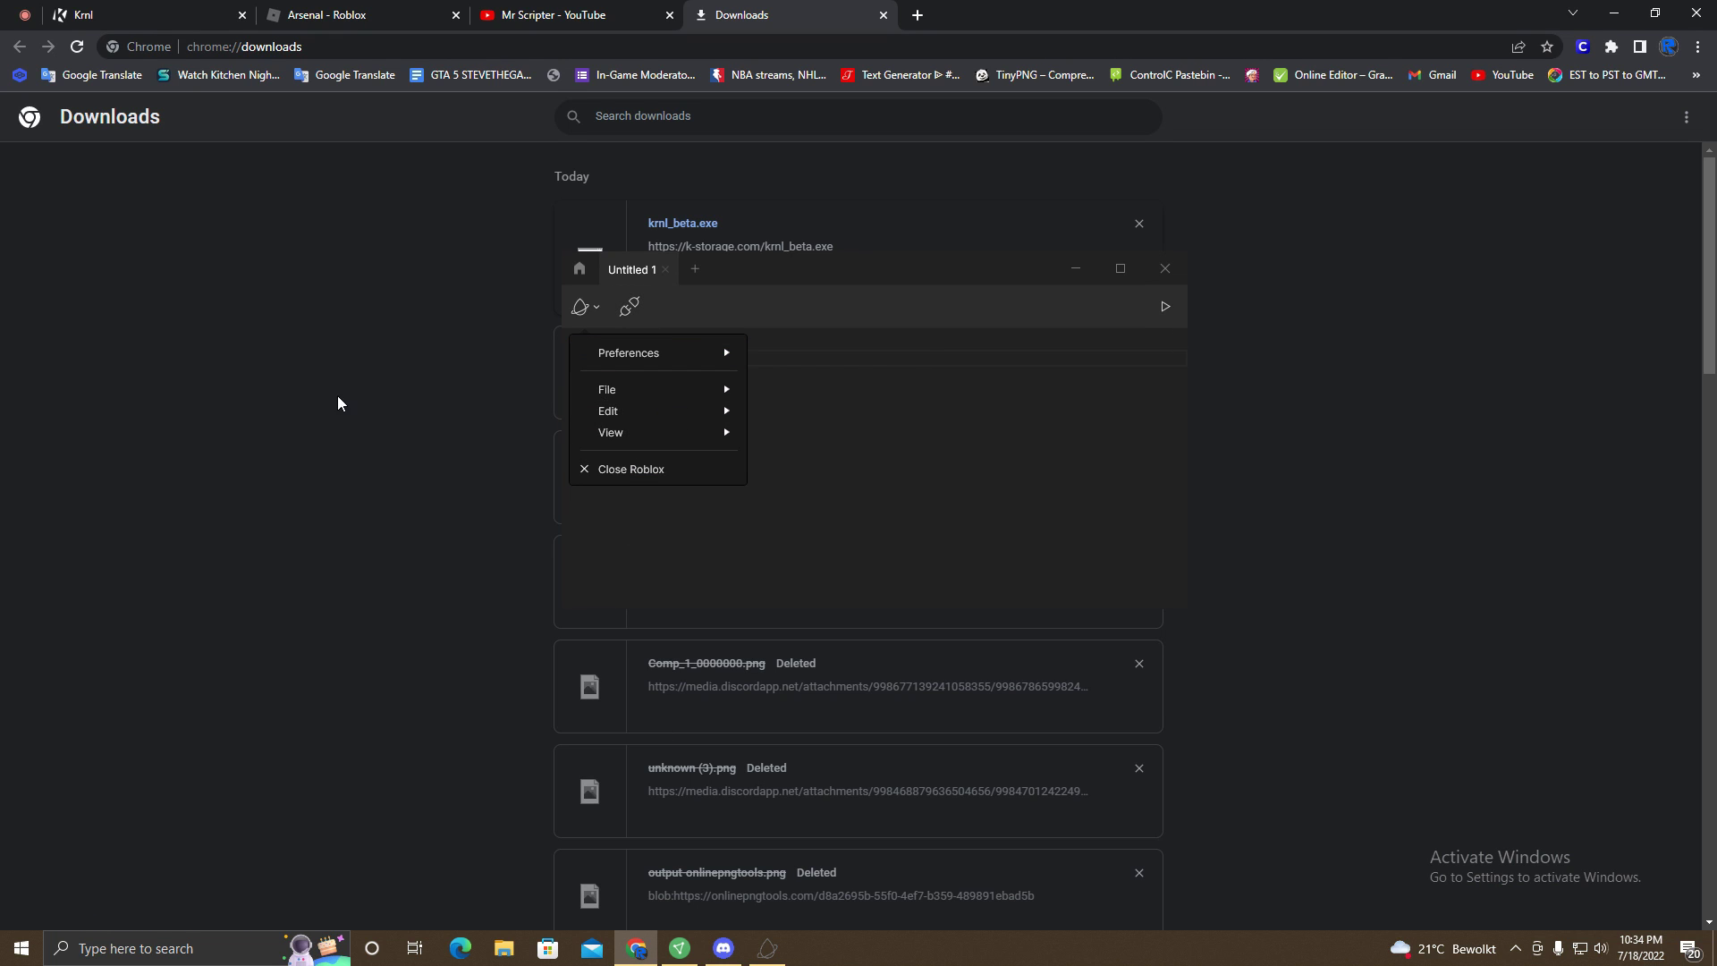
left_click(324, 15)
left_click(781, 14)
mouse_move(603, 437)
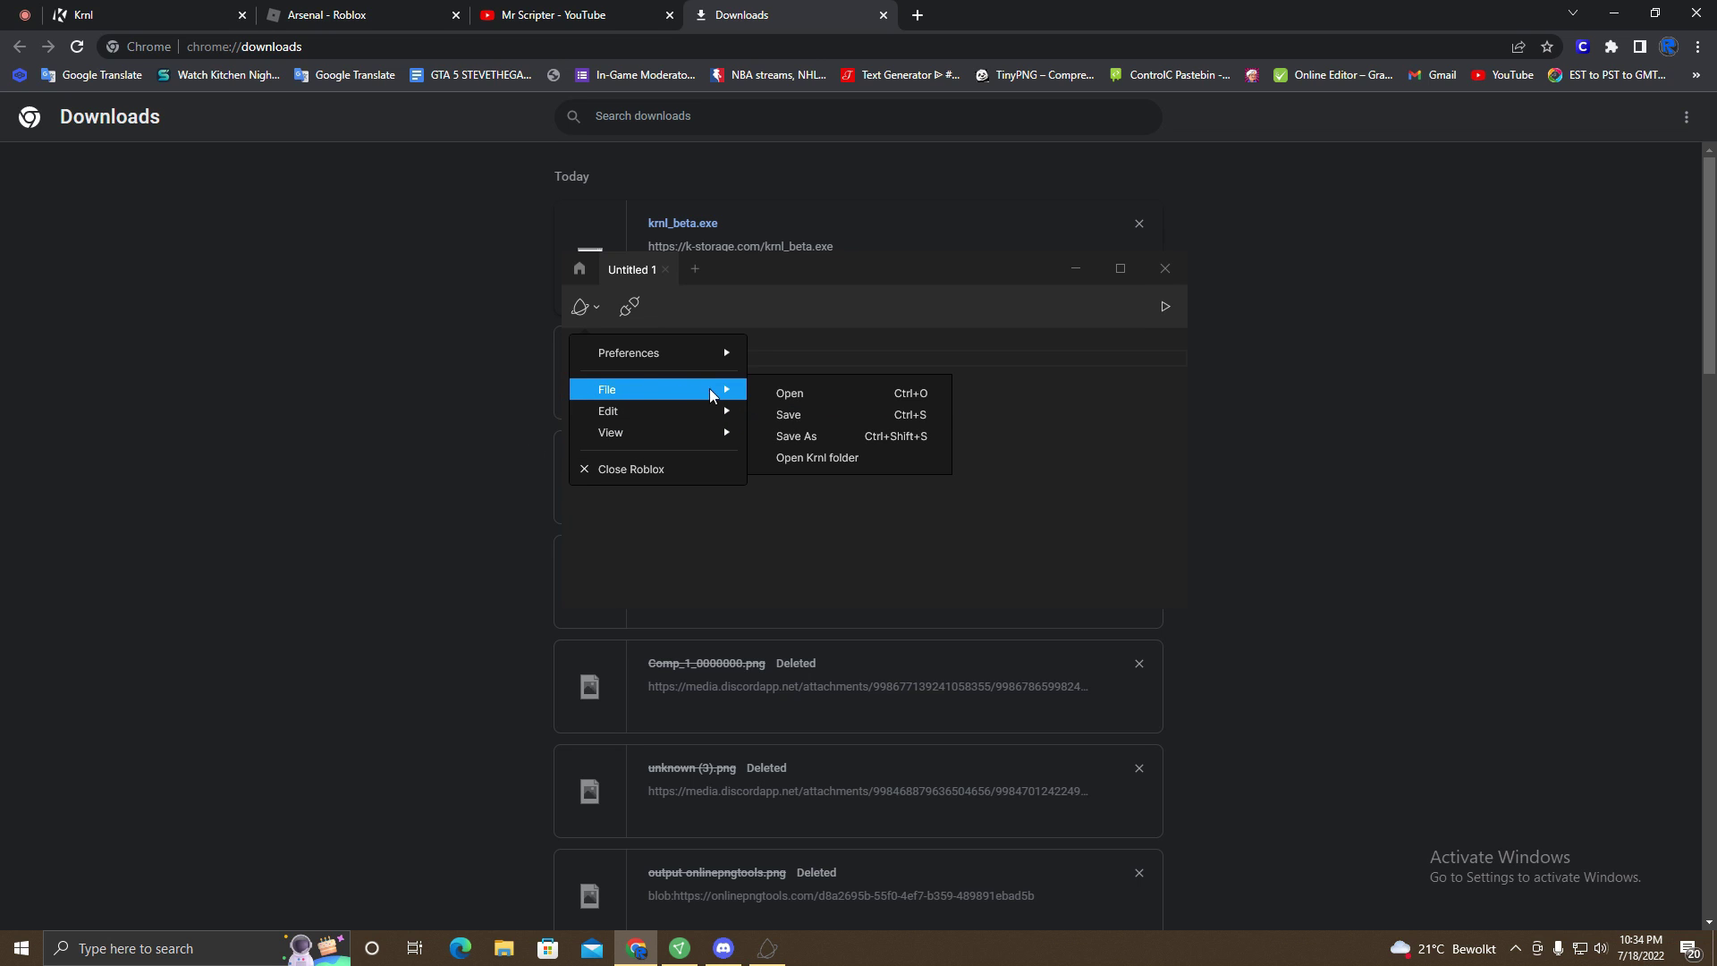
left_click(798, 460)
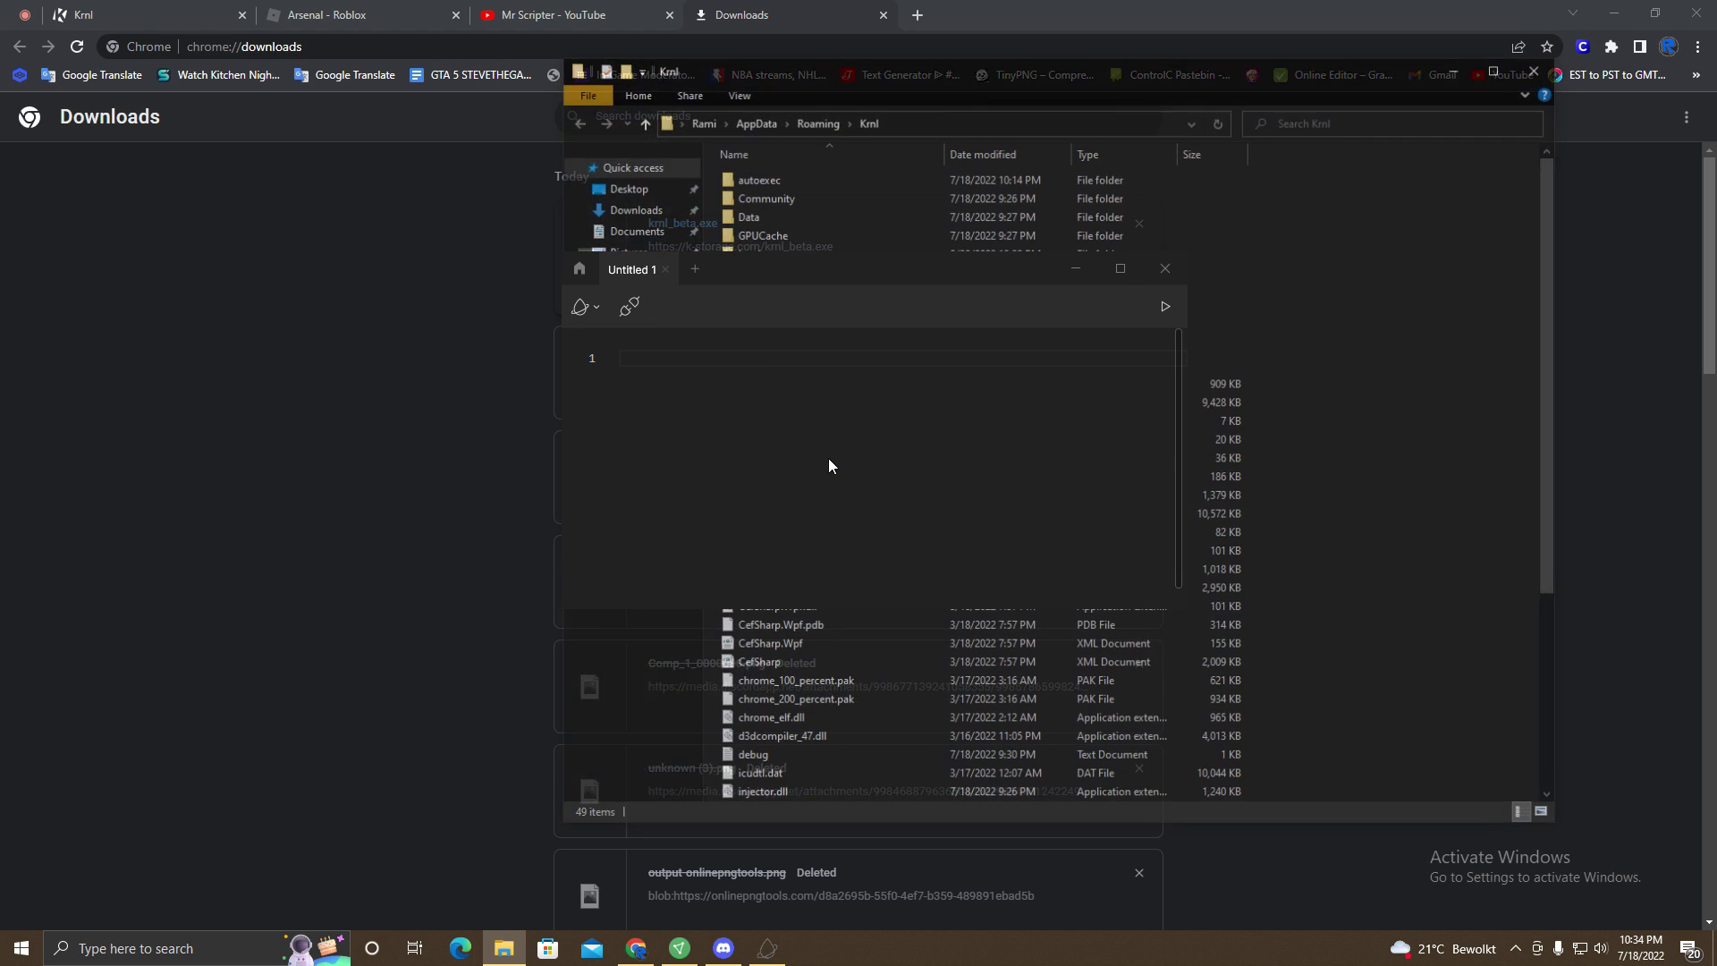
left_click_drag(783, 267, 227, 261)
scroll(941, 561, "down", 4)
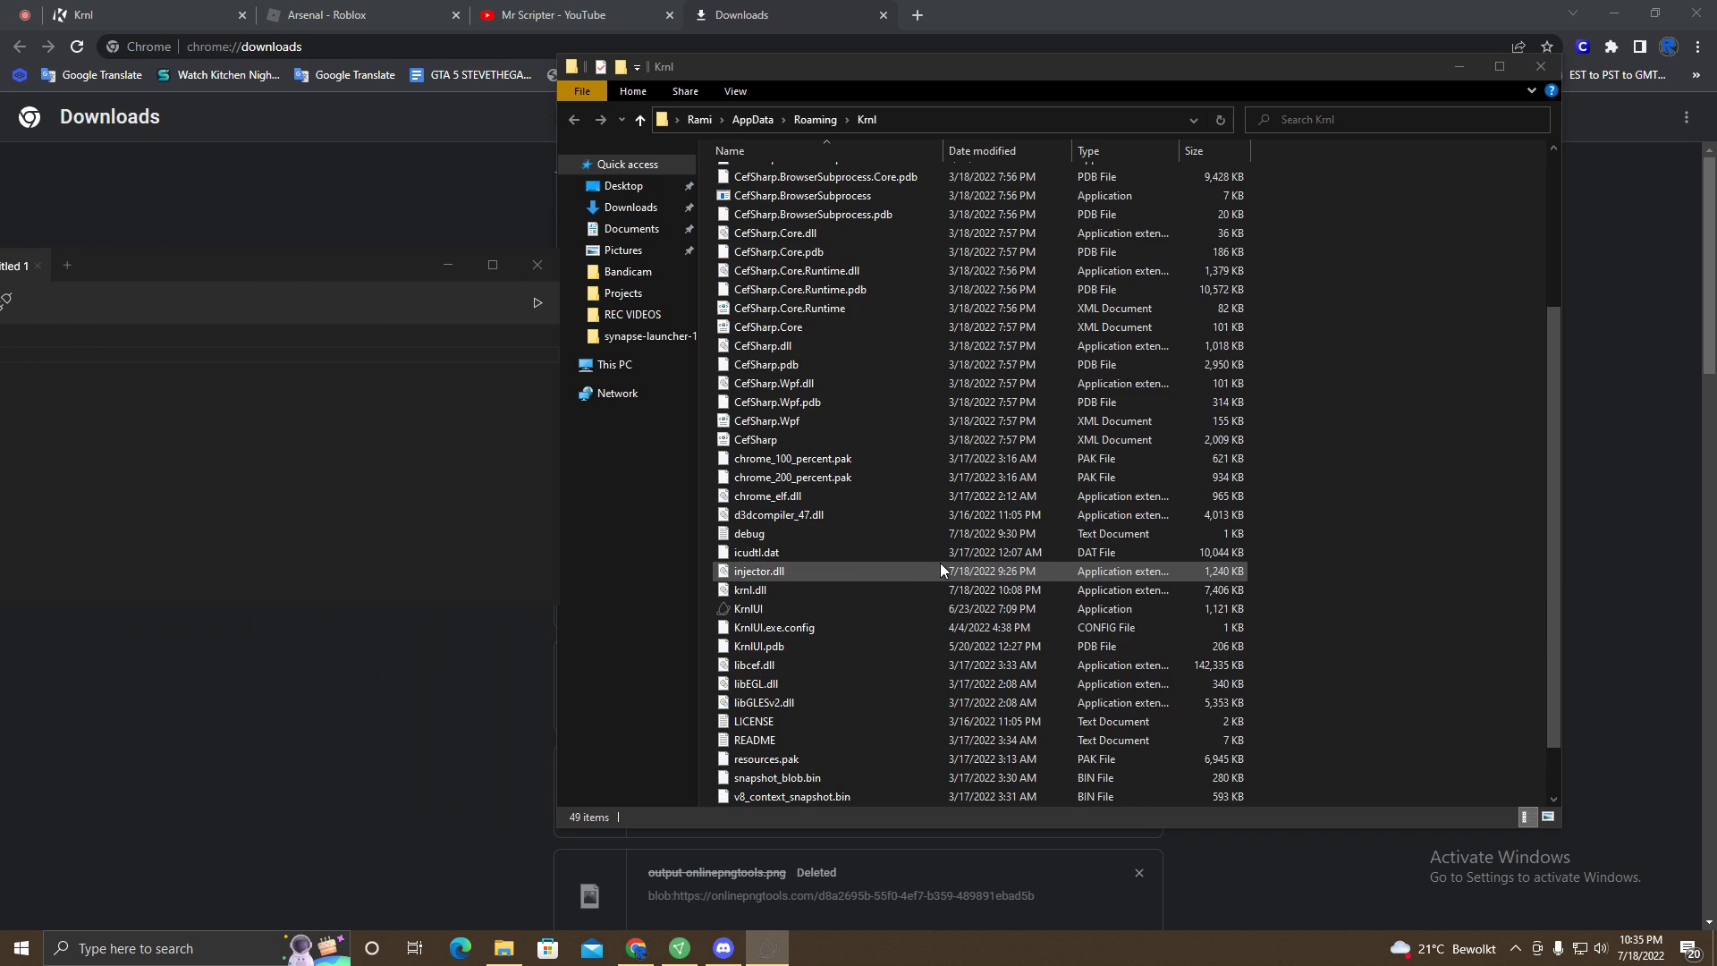
left_click(812, 118)
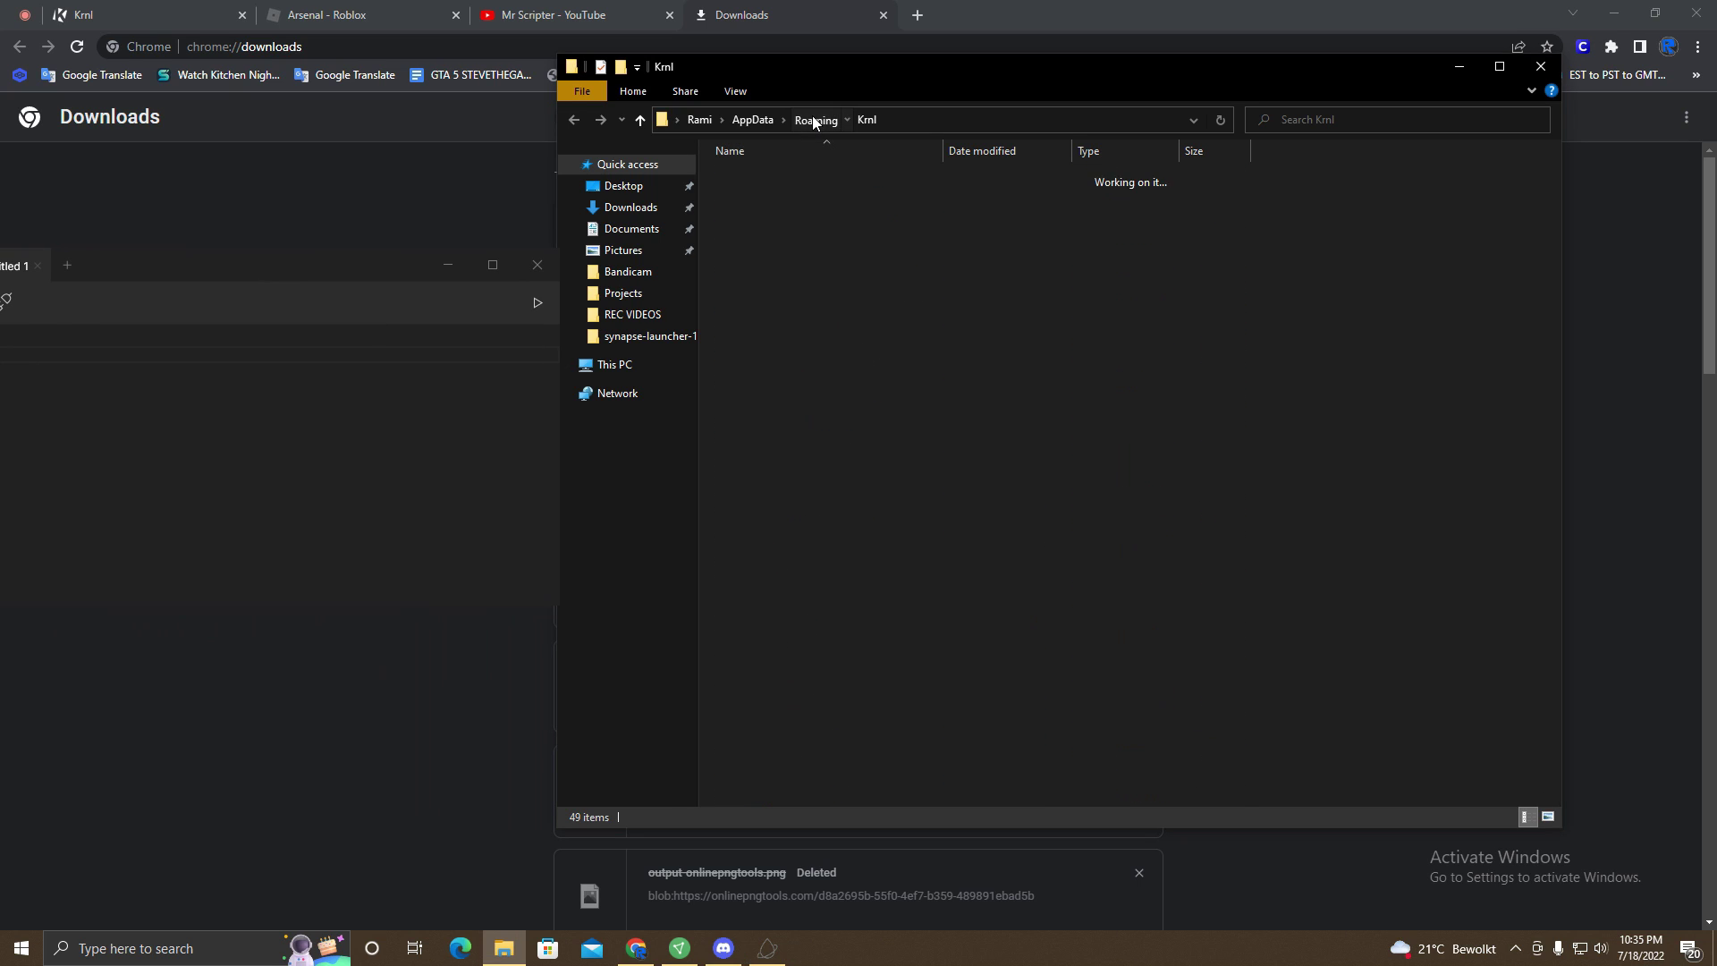
left_click(1541, 66)
Select all editor text, toggle Code Minimap on and off, then return to Community
left_click_drag(375, 259, 934, 230)
left_click(535, 282)
mouse_move(551, 379)
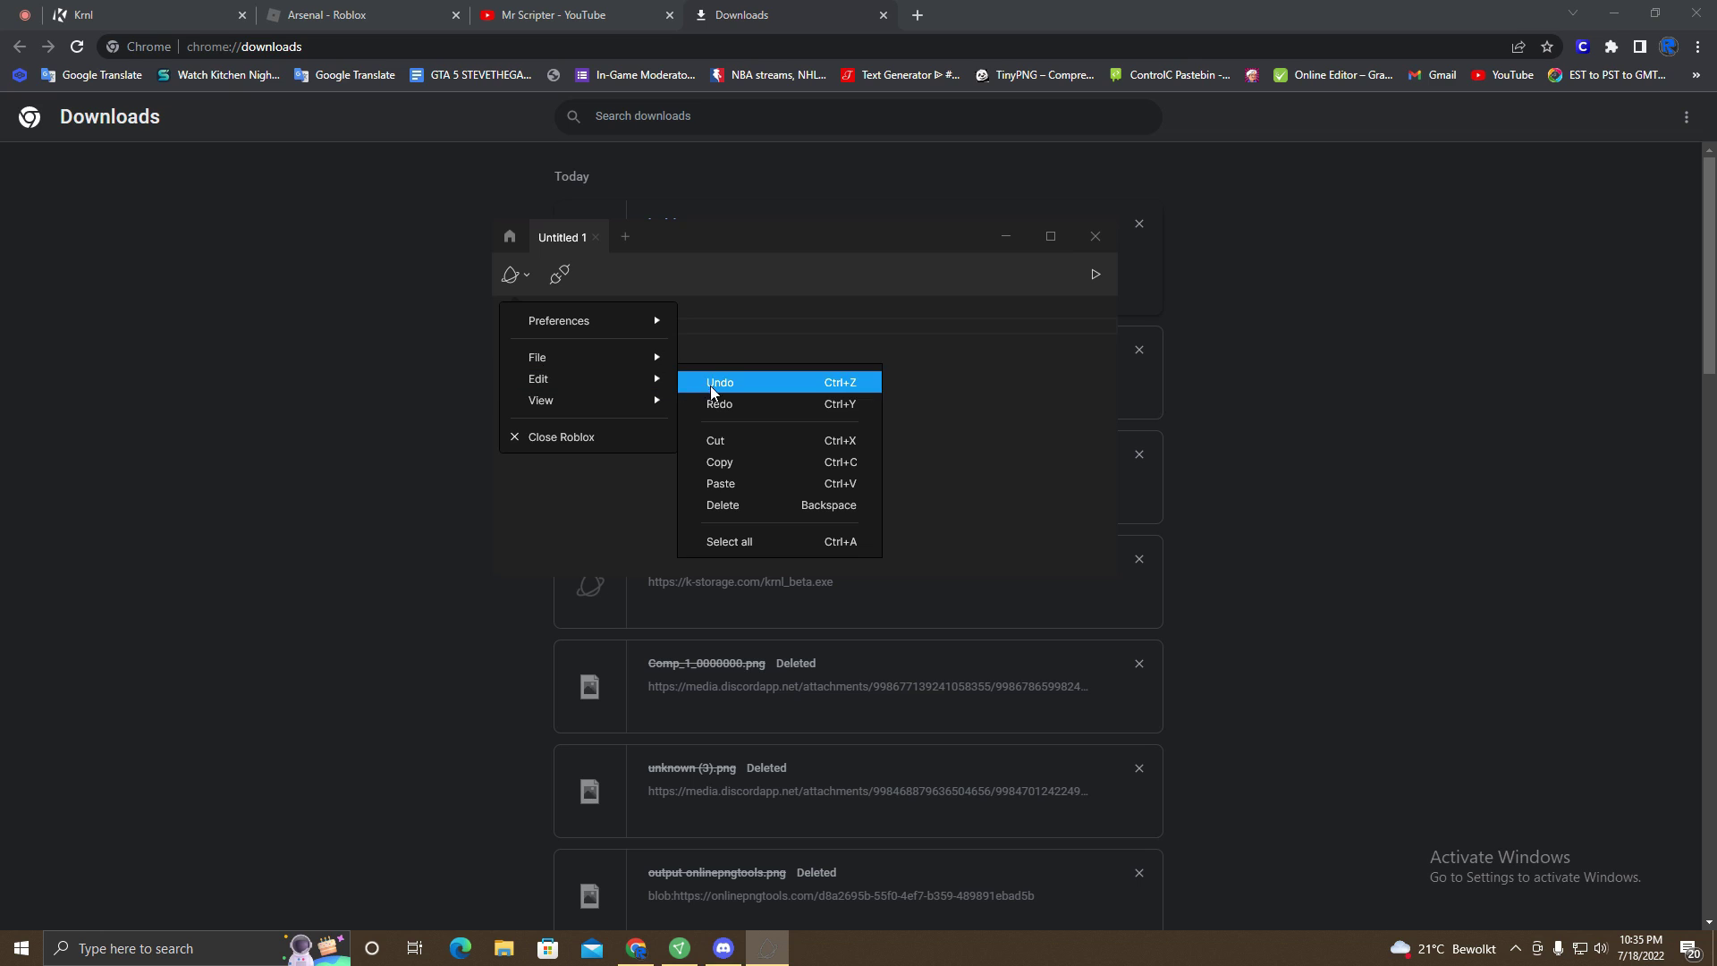
left_click(749, 540)
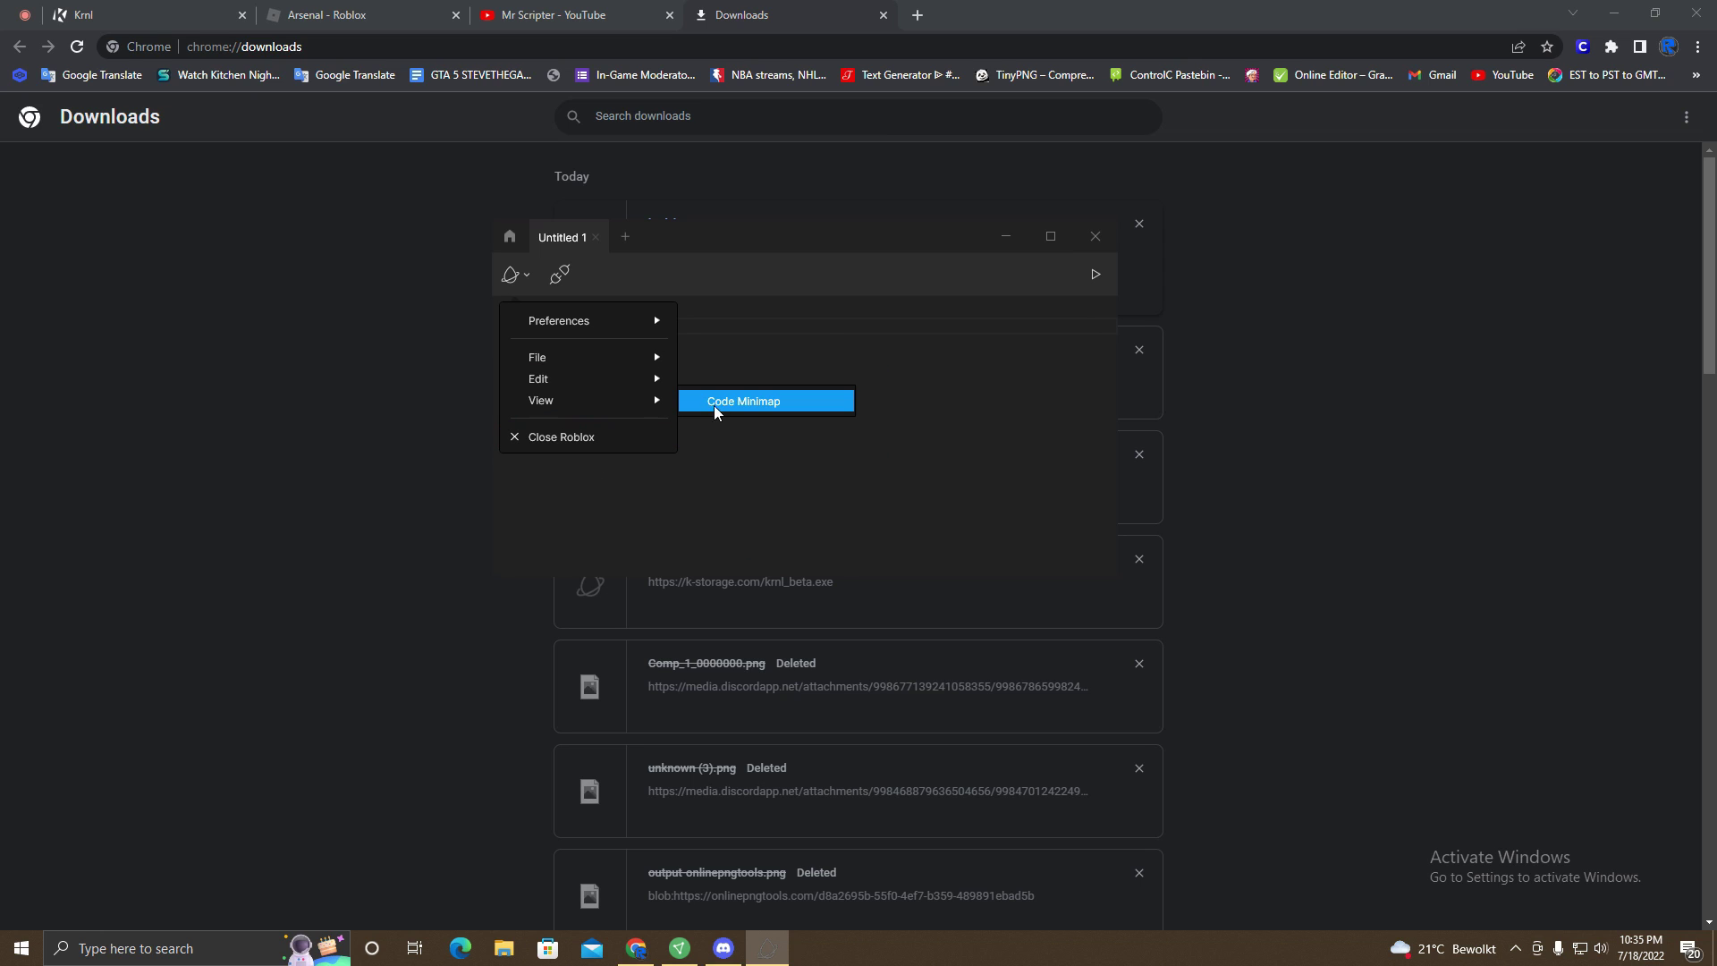
left_click(724, 404)
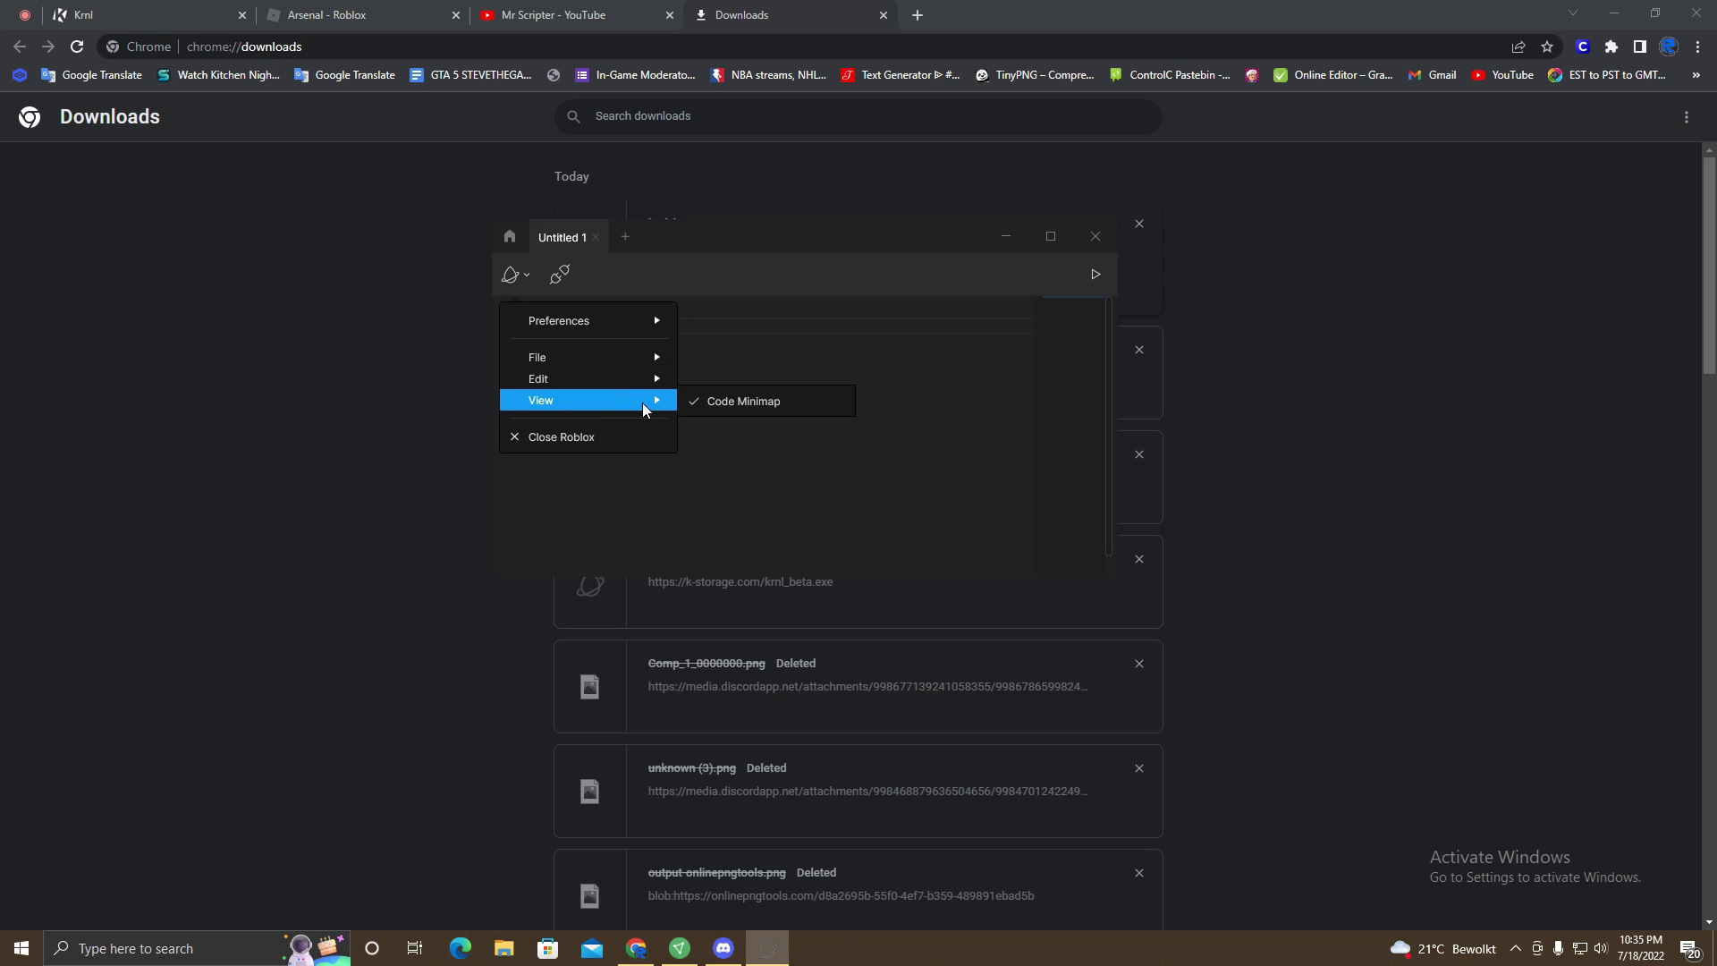
left_click(723, 400)
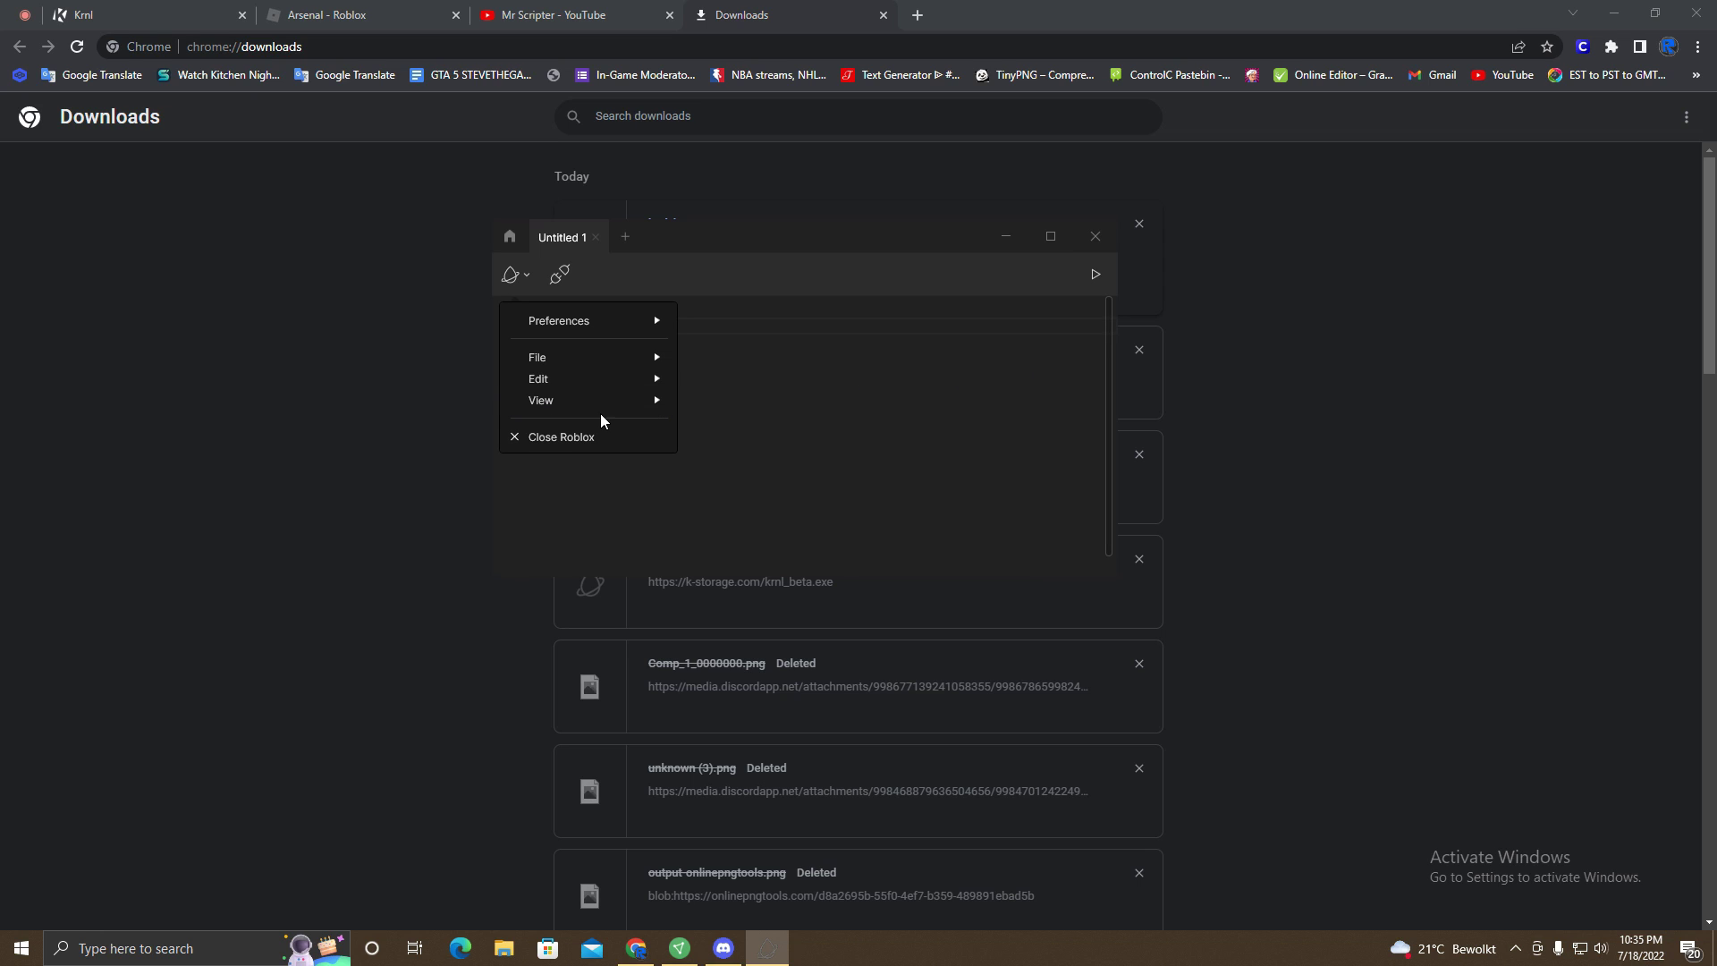
left_click(549, 438)
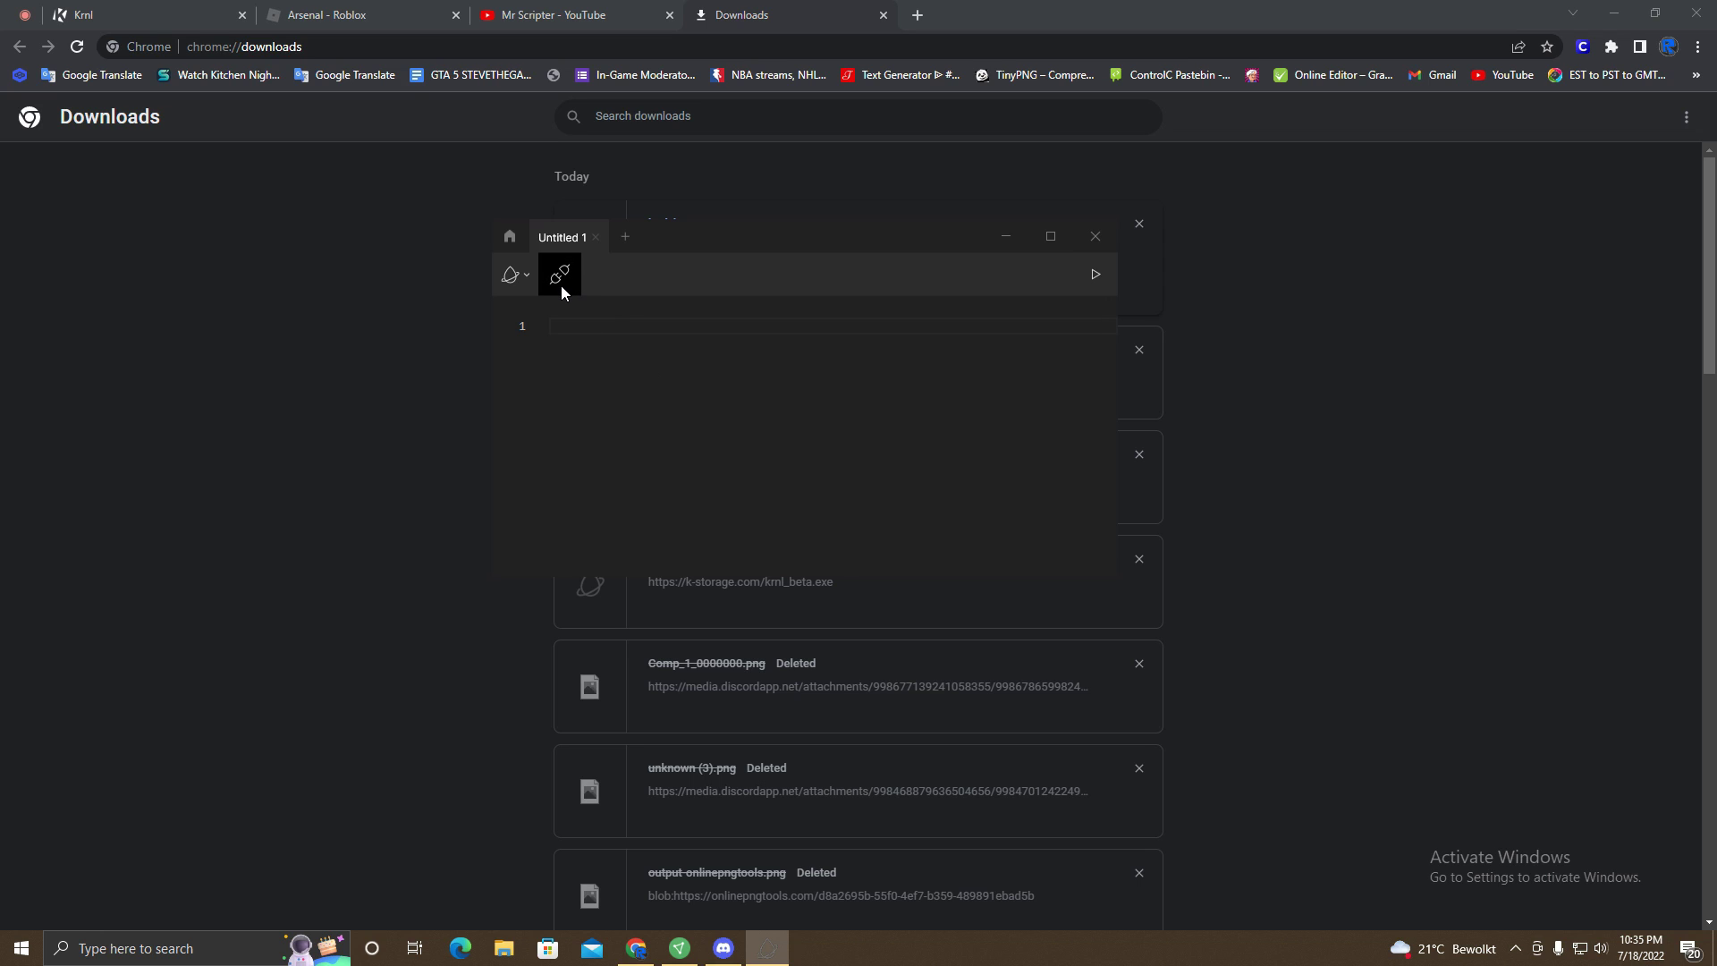
left_click(515, 239)
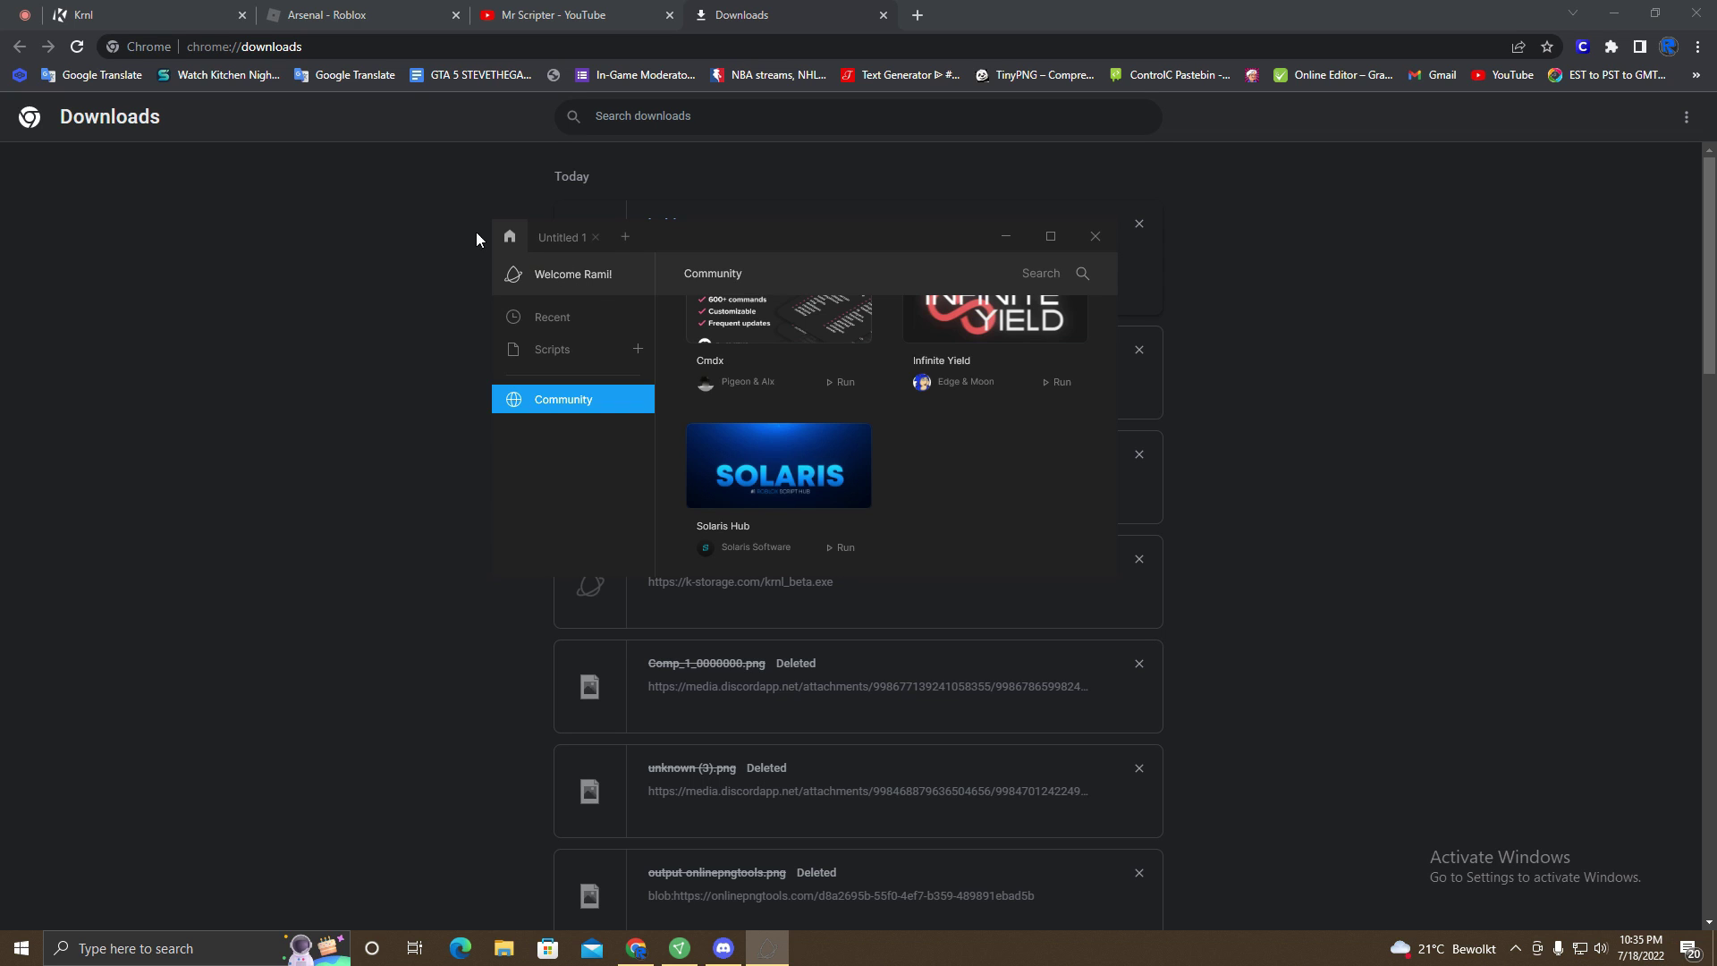
Press Play on the Arsenal page, keep Krnl's Untitled 1 editor aside, and open the YouTube tab
left_click(358, 15)
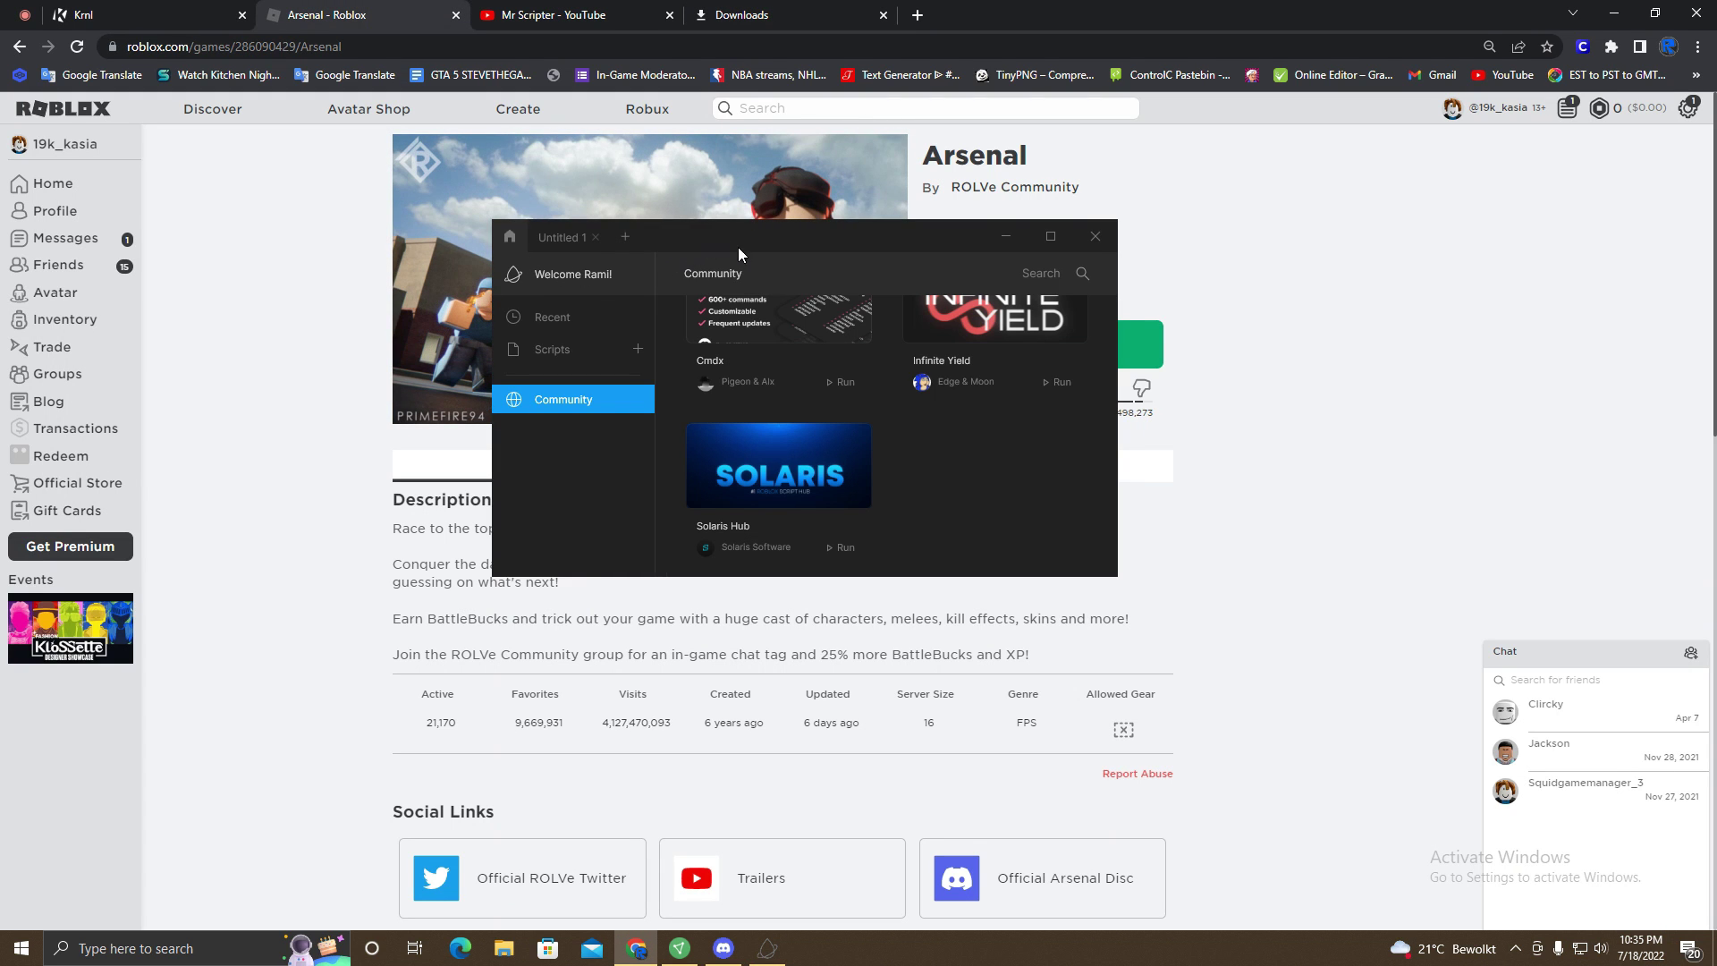
left_click_drag(738, 247, 1243, 483)
left_click(1084, 340)
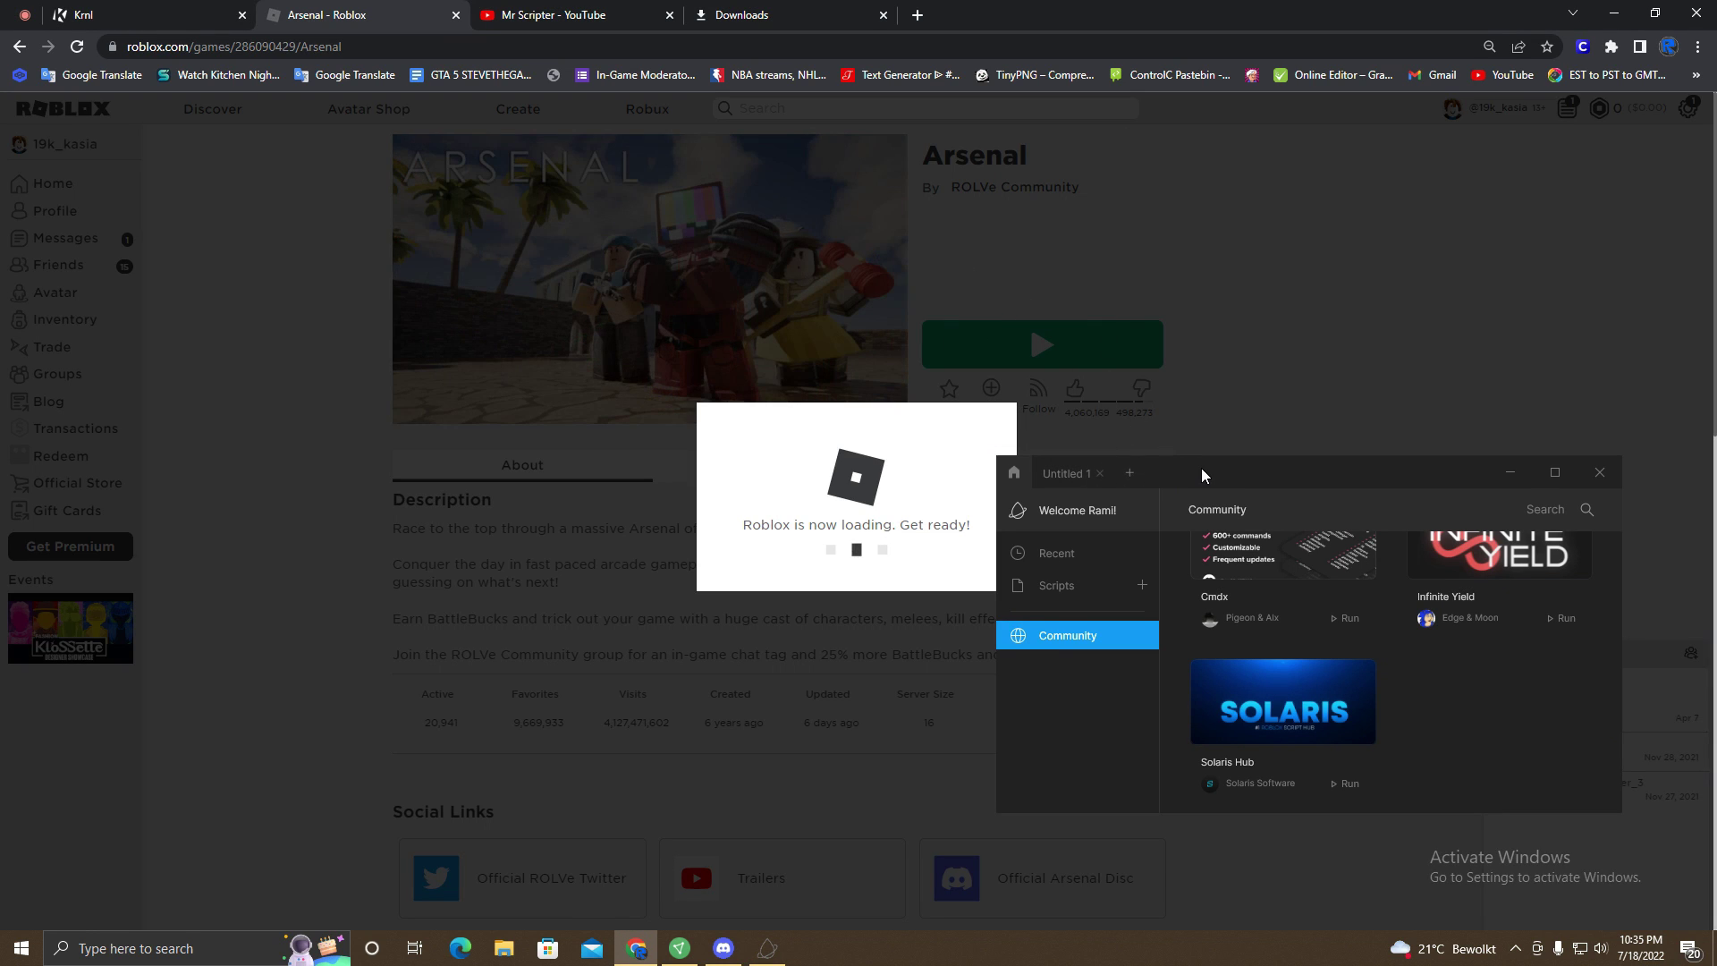
left_click_drag(1135, 481, 1192, 455)
left_click(1125, 452)
left_click(566, 12)
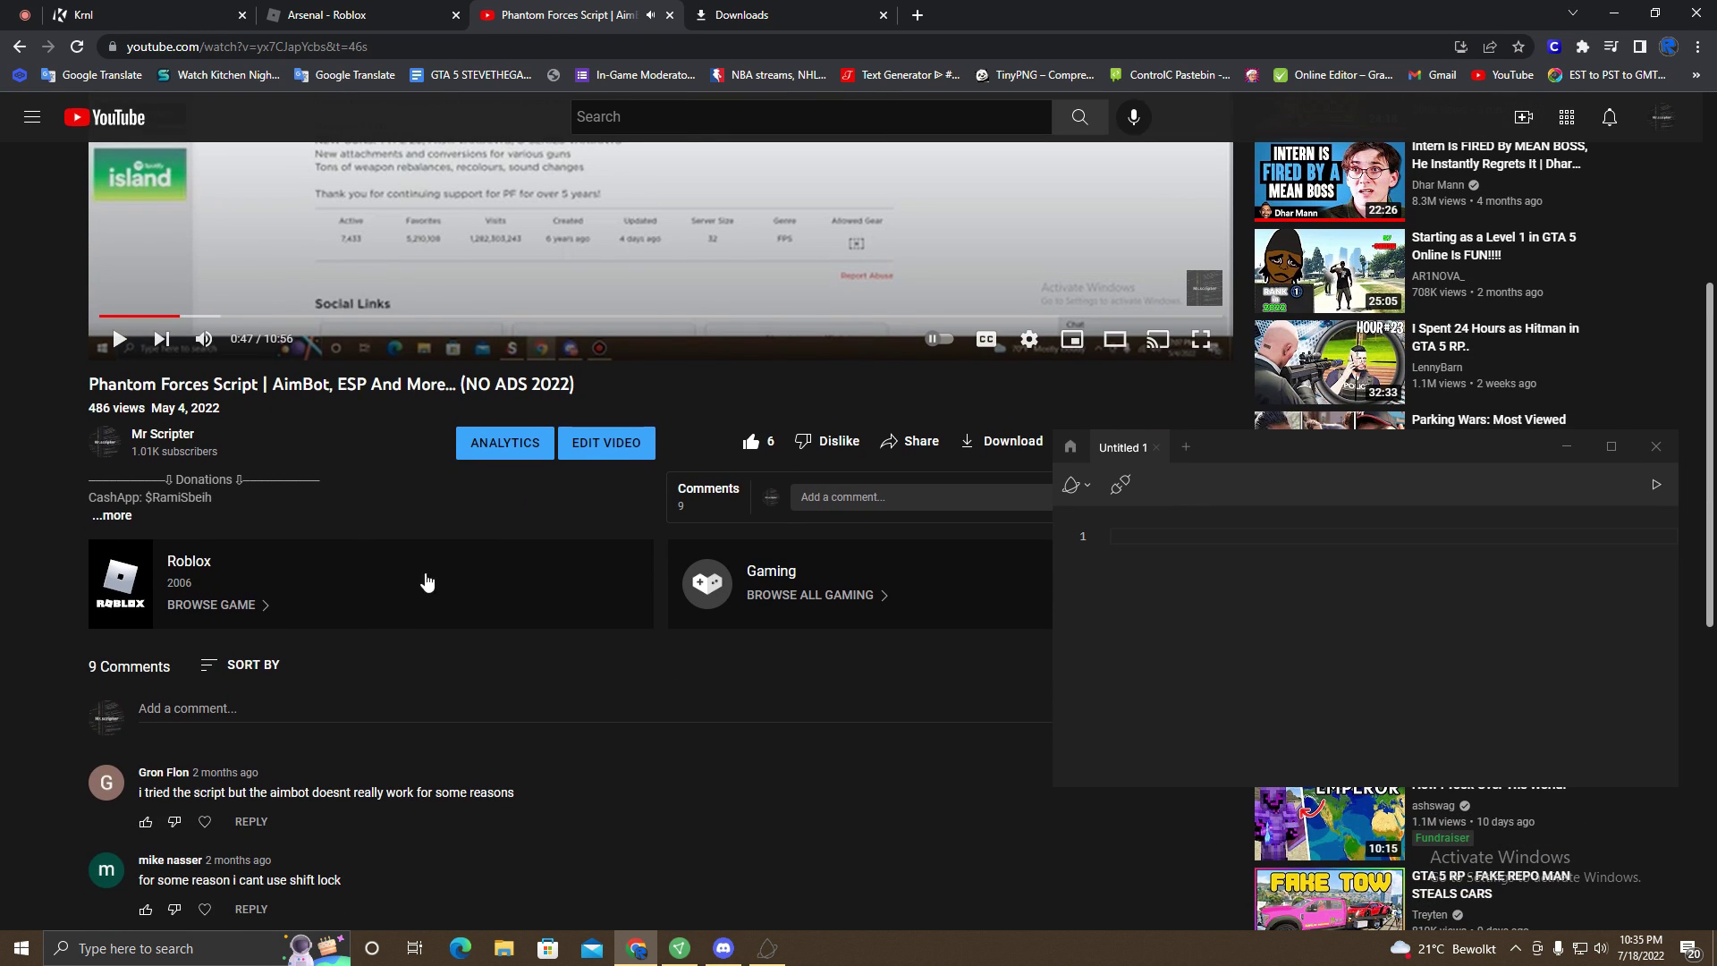
Expand the video's description via ...more and open the controlc.com Script link
left_click(849, 504)
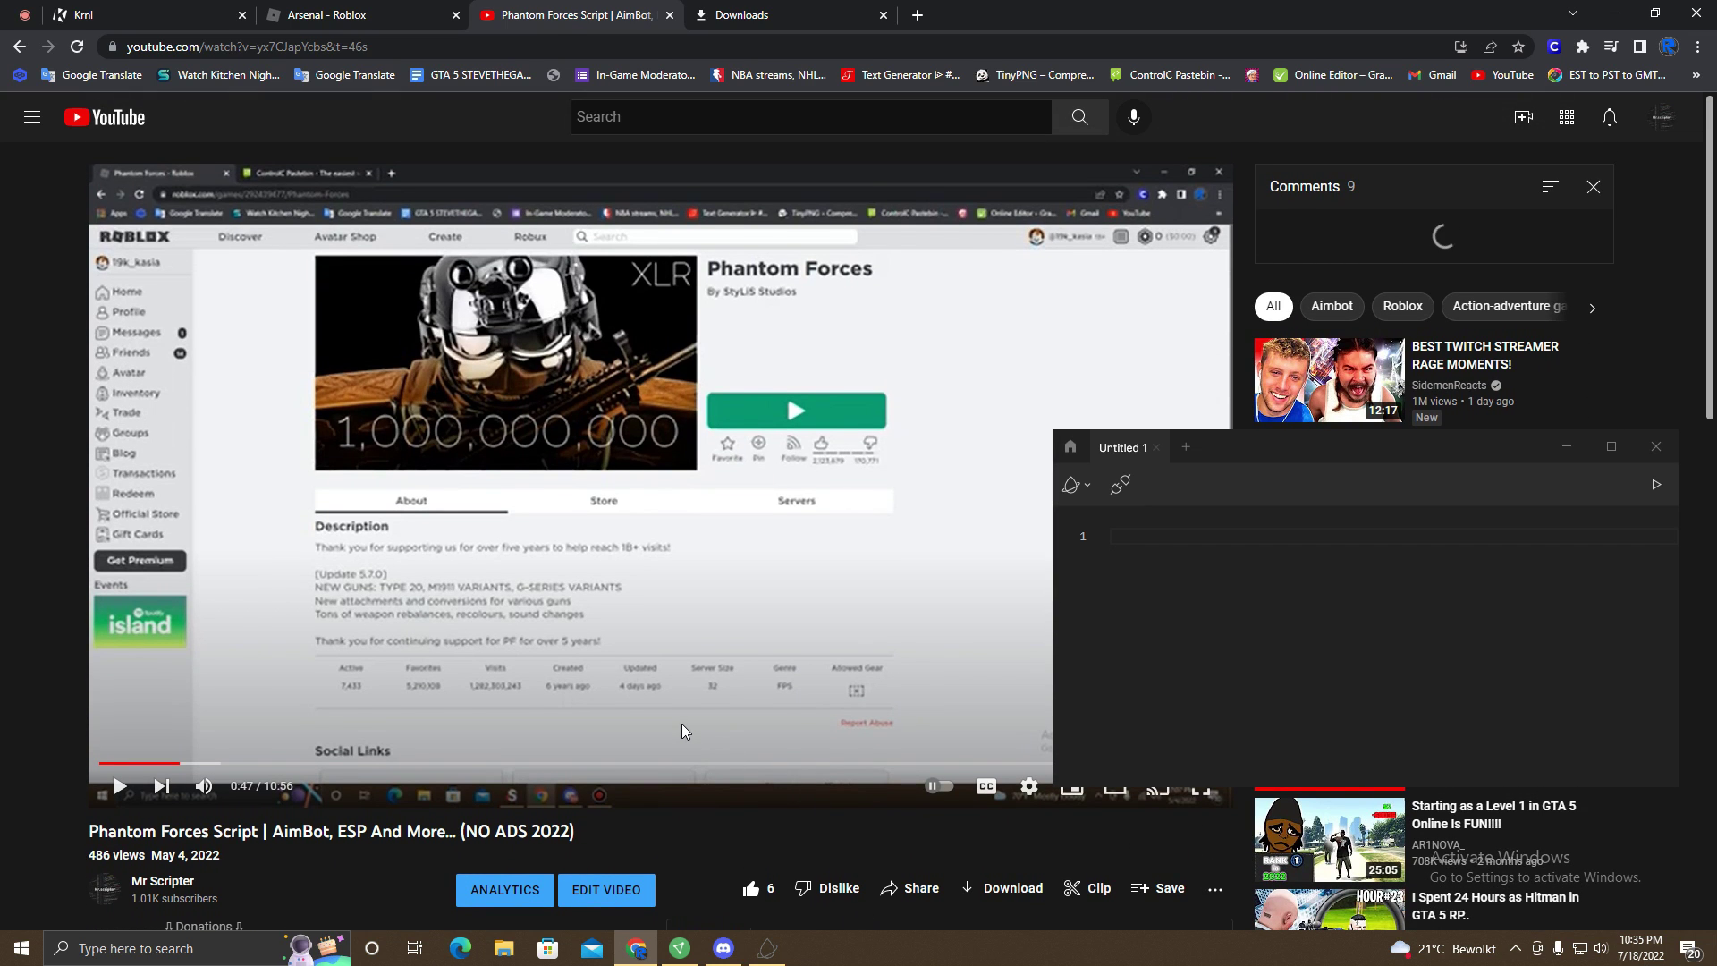
scroll(903, 575, "down", 2)
scroll(828, 530, "up", 2)
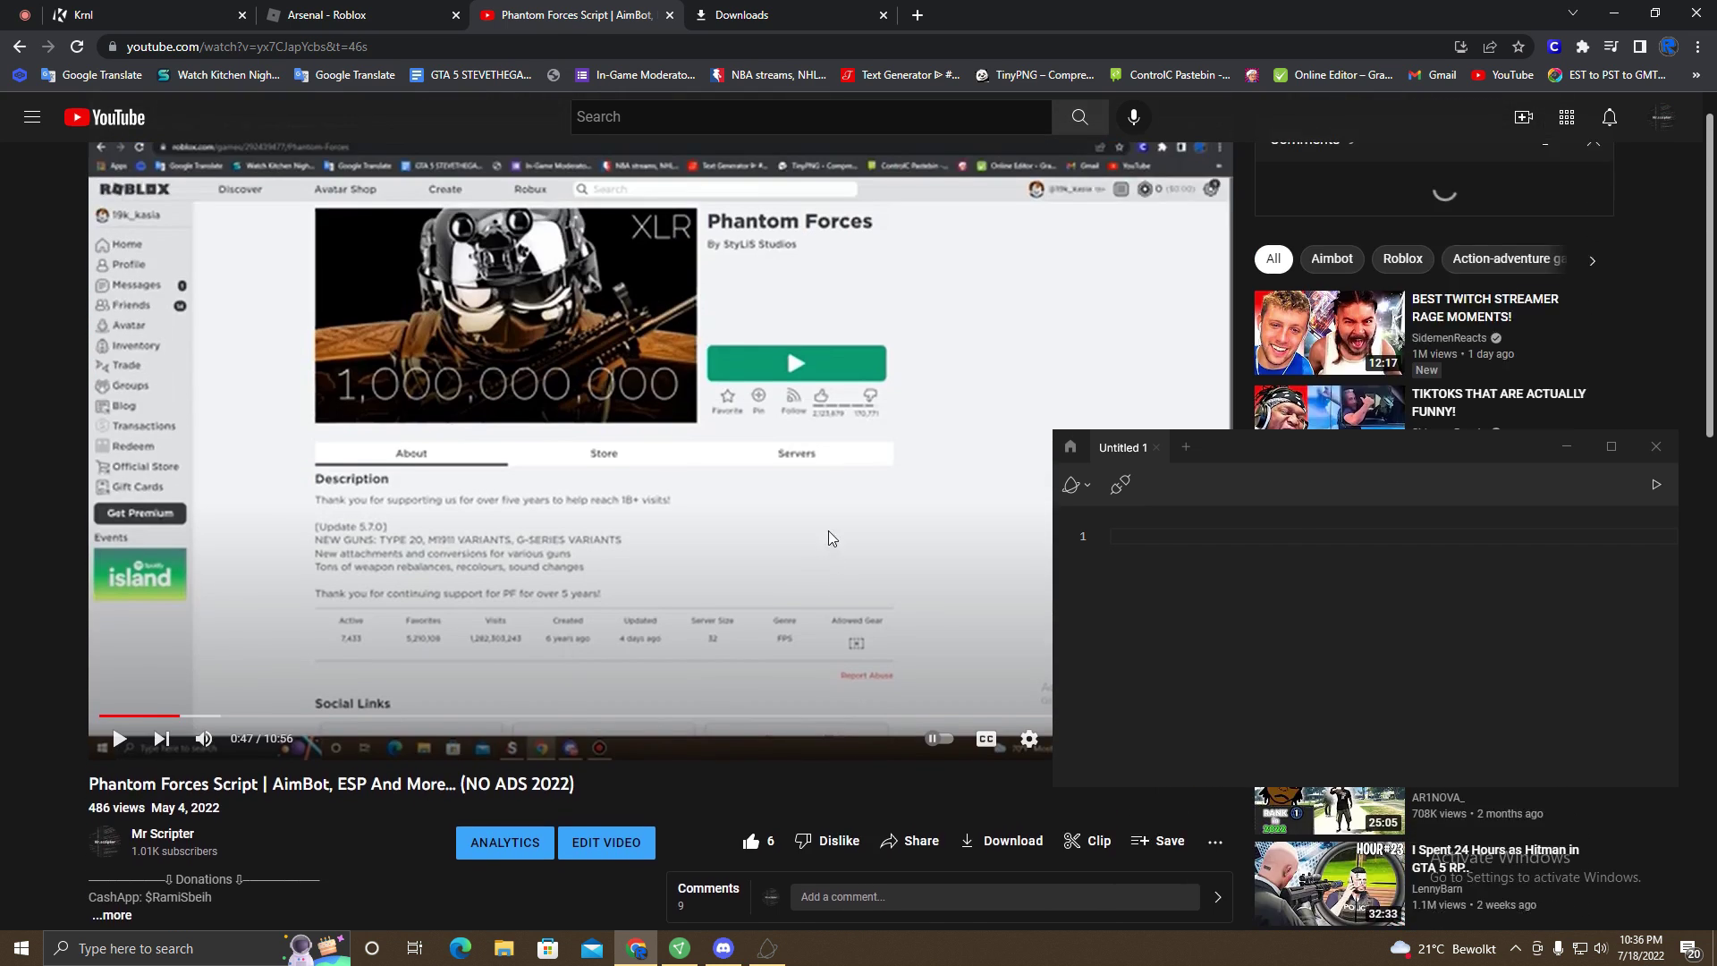
scroll(828, 530, "down", 4)
left_click(111, 517)
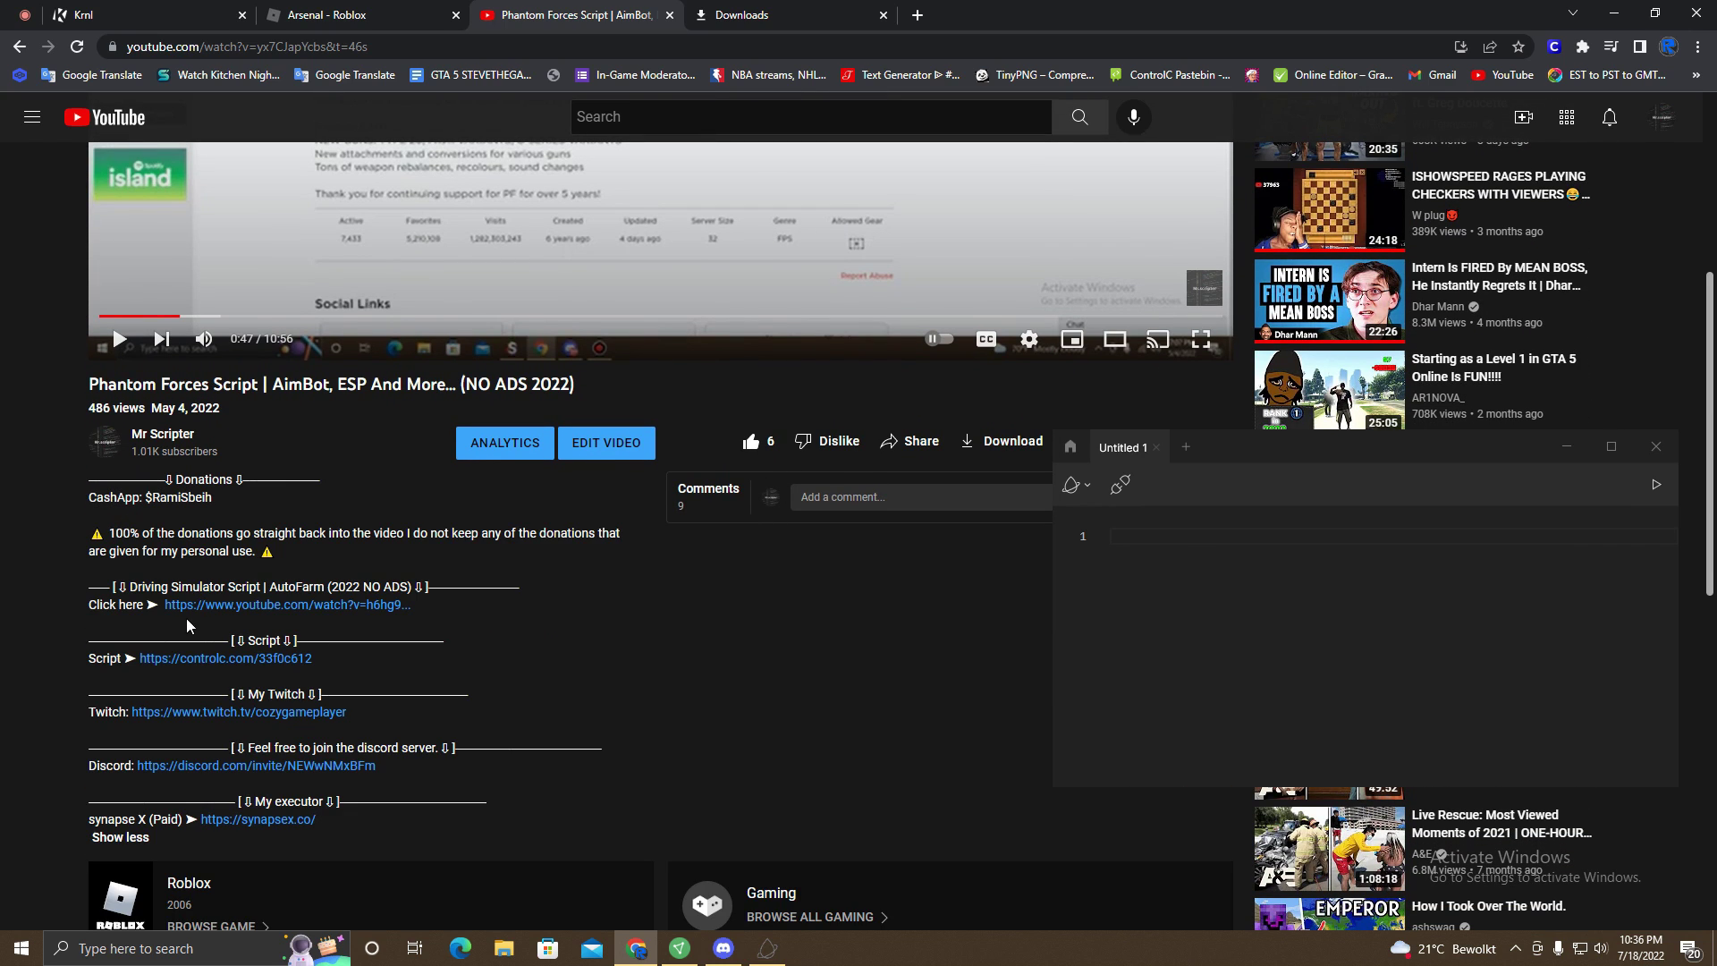
left_click(165, 660)
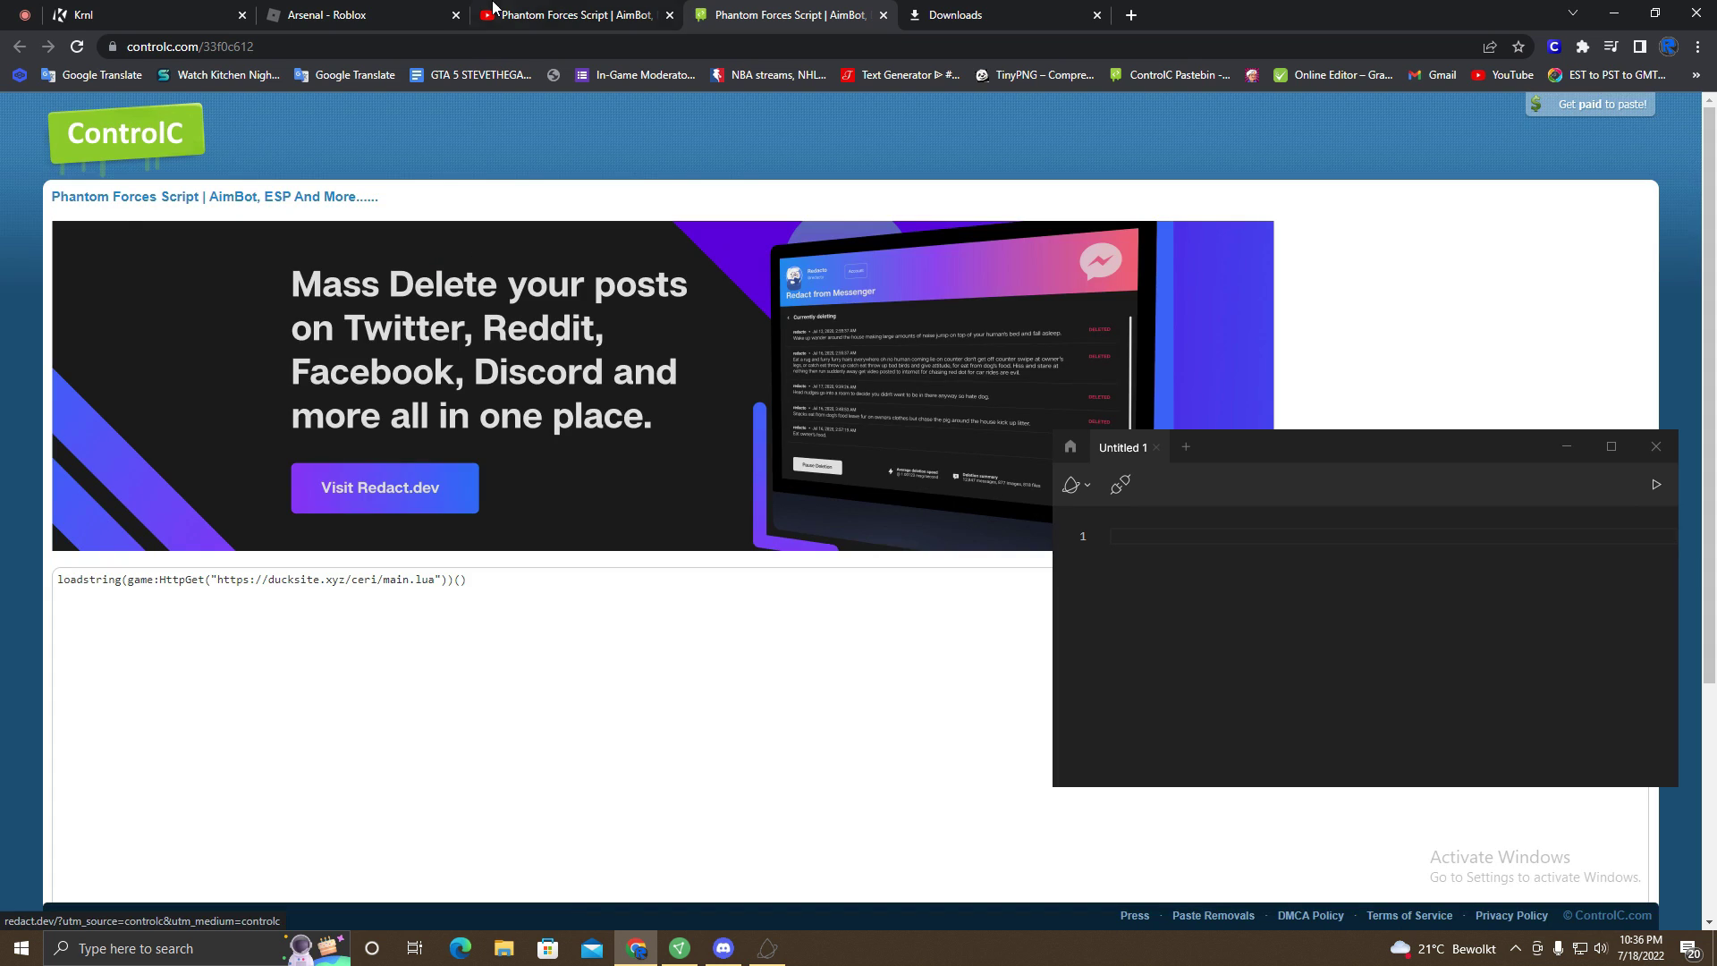
Copy the Owl Hub loadstring line from ControlC and inject Krnl into Roblox
left_click(573, 16)
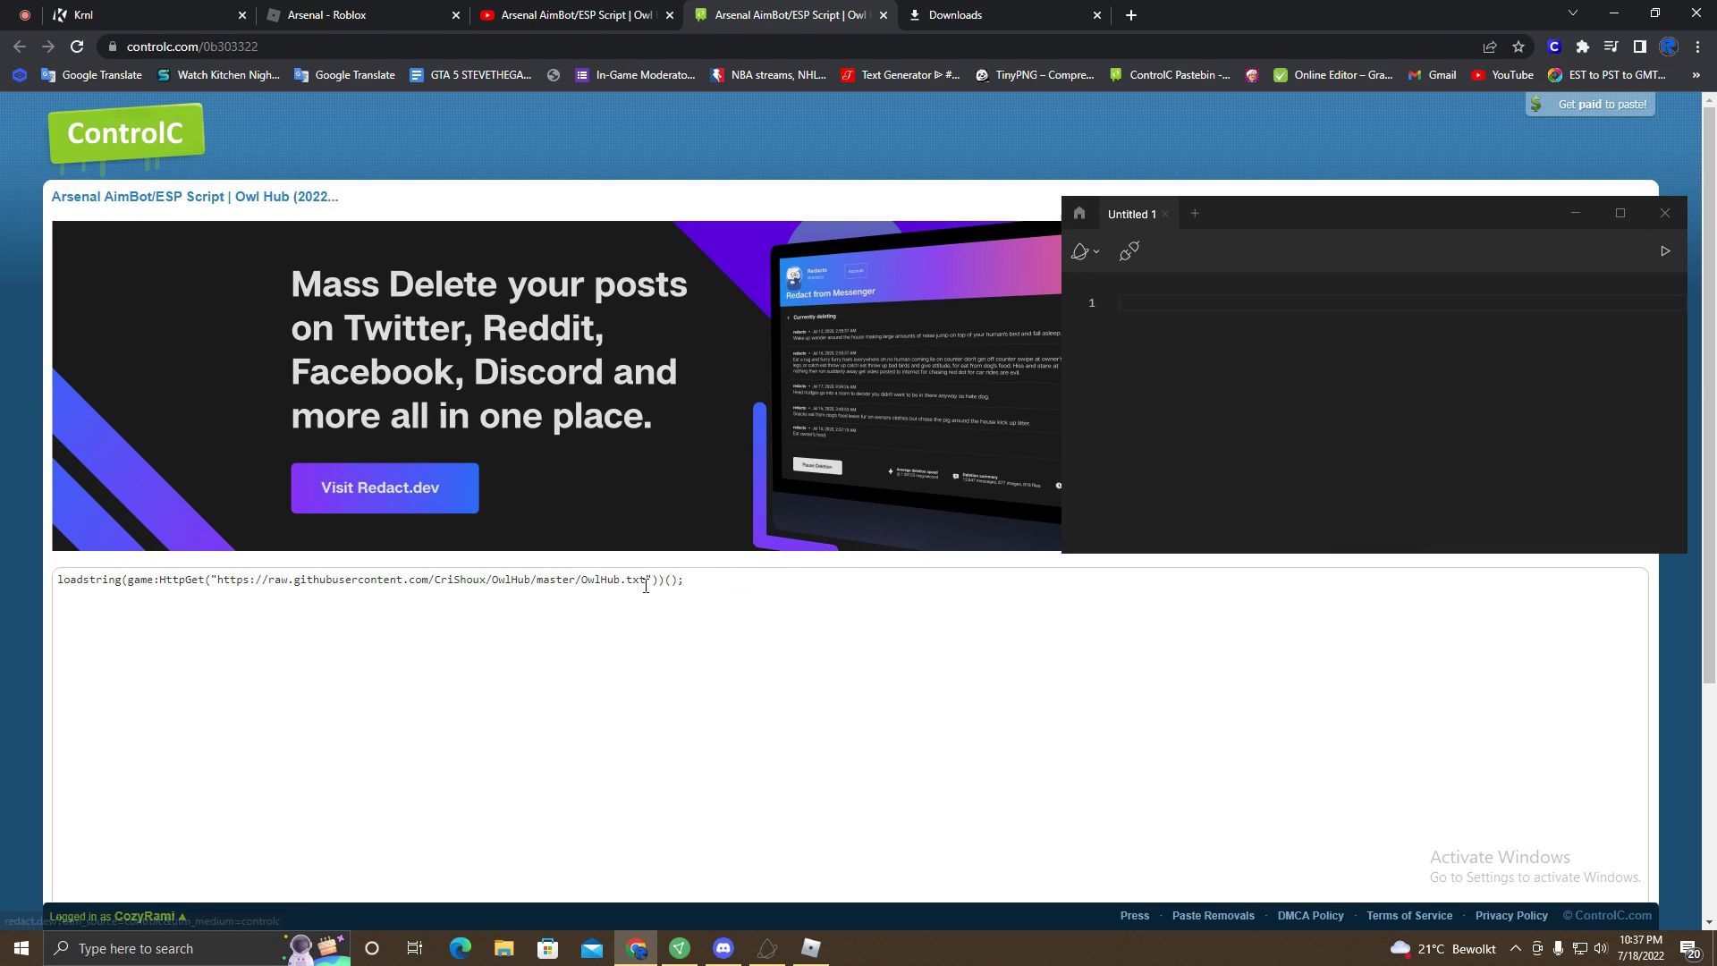
left_click_drag(683, 581, 63, 584)
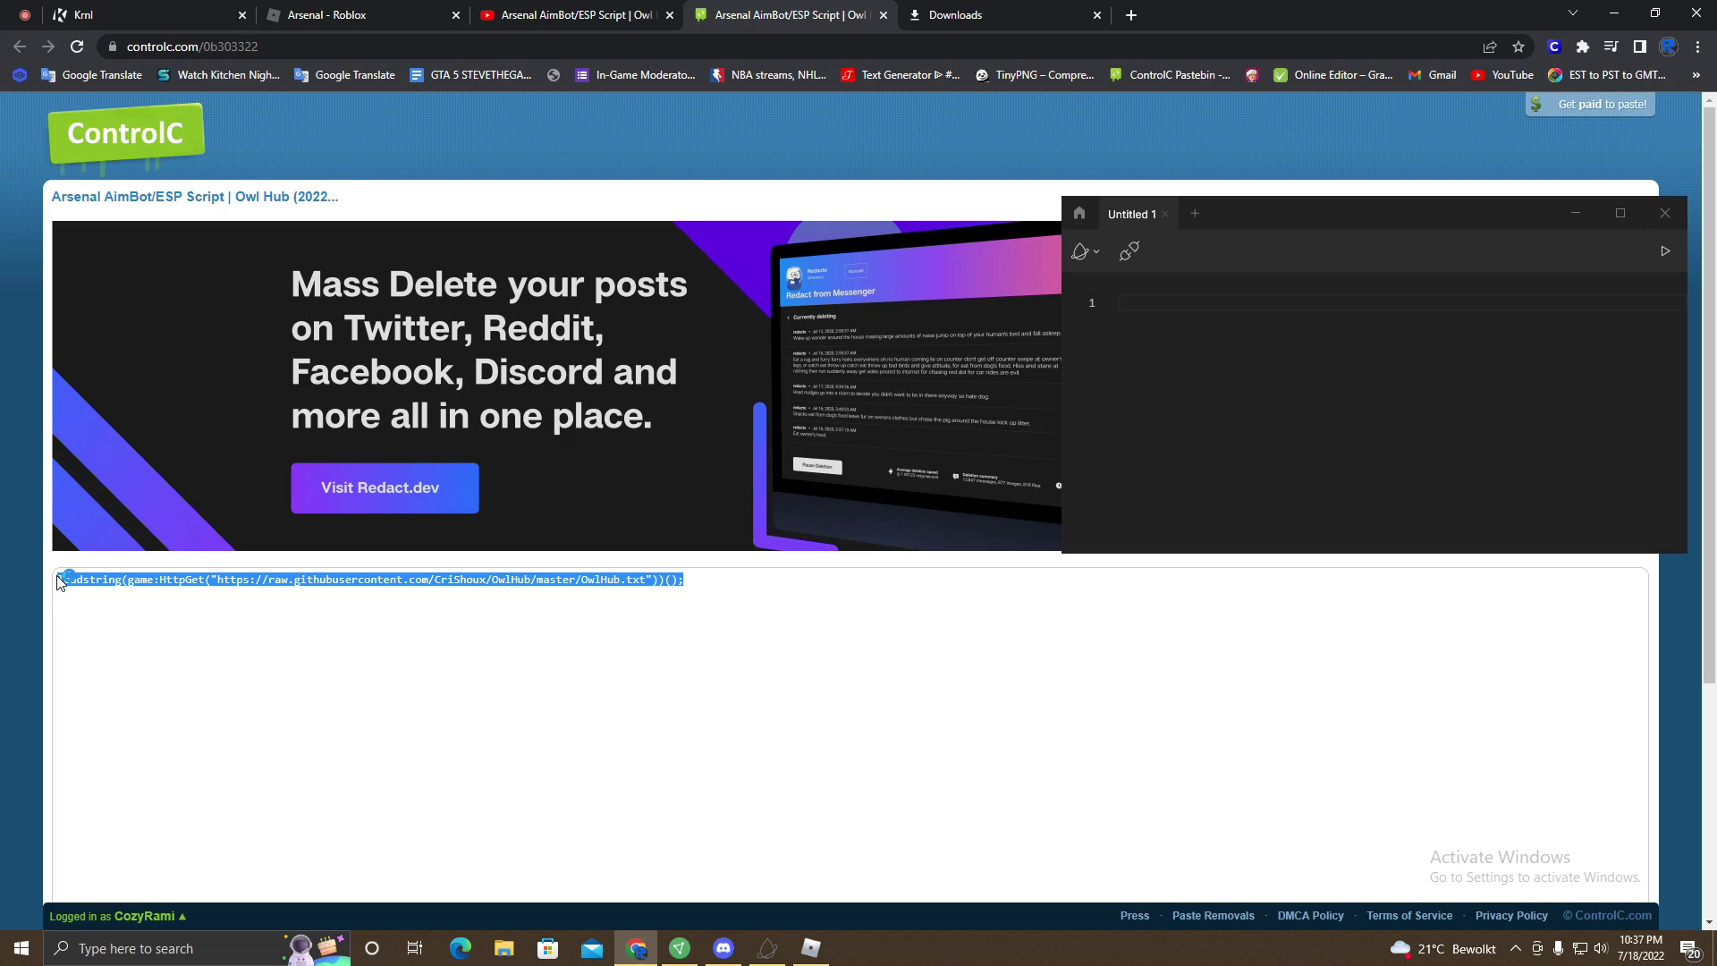
left_click(1190, 310)
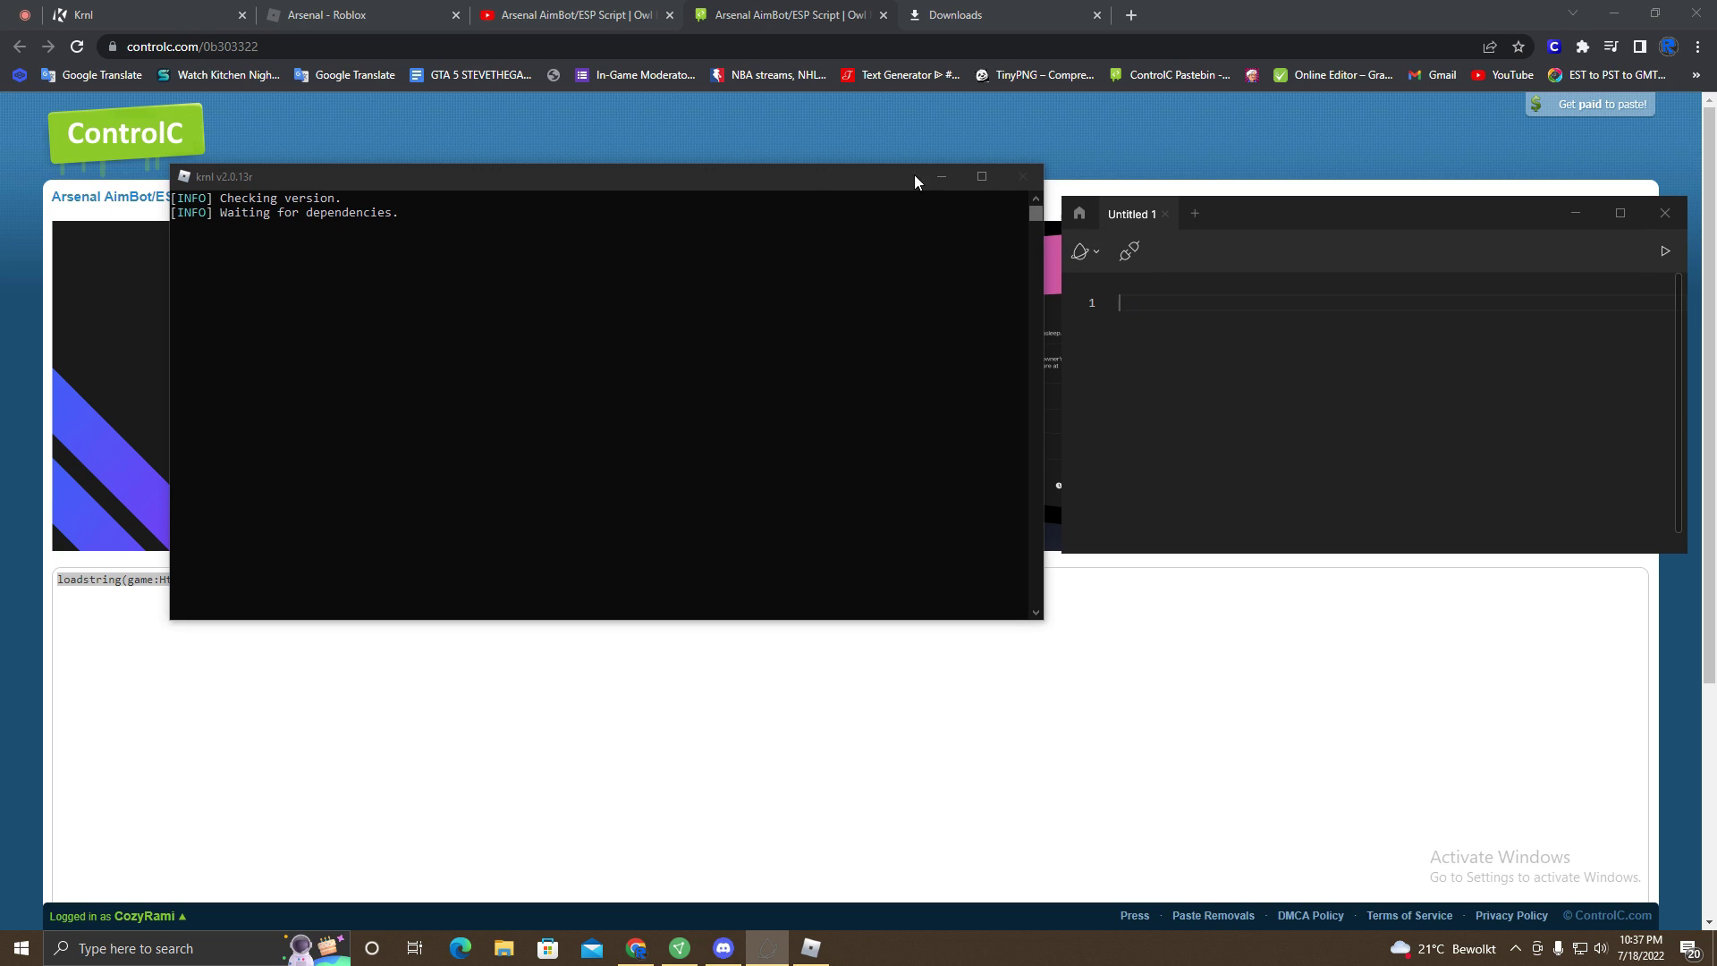
Paste the Owl Hub loadstring into Krnl's editor, attach to Arsenal, and execute it
type("loadstring(game:HttpGet(\"https://raw.githubusercontent.com/CriShoux/OwlHub/master/OwlHub.txt\"))();")
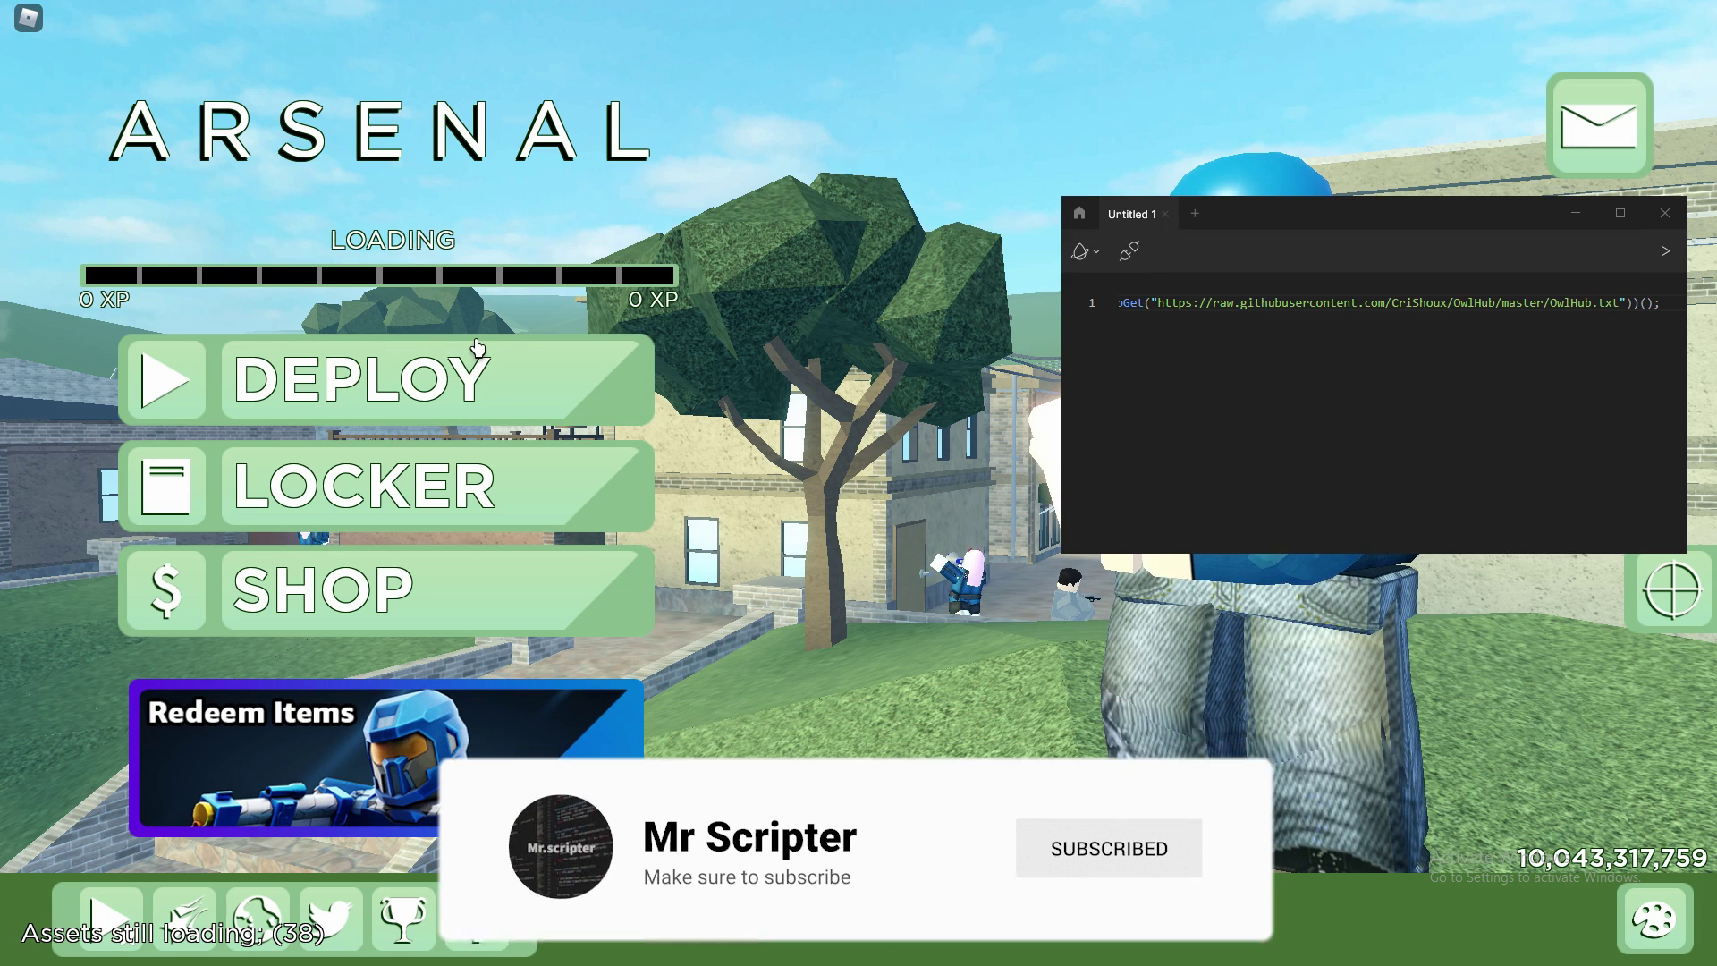
left_click_drag(1277, 215, 1170, 560)
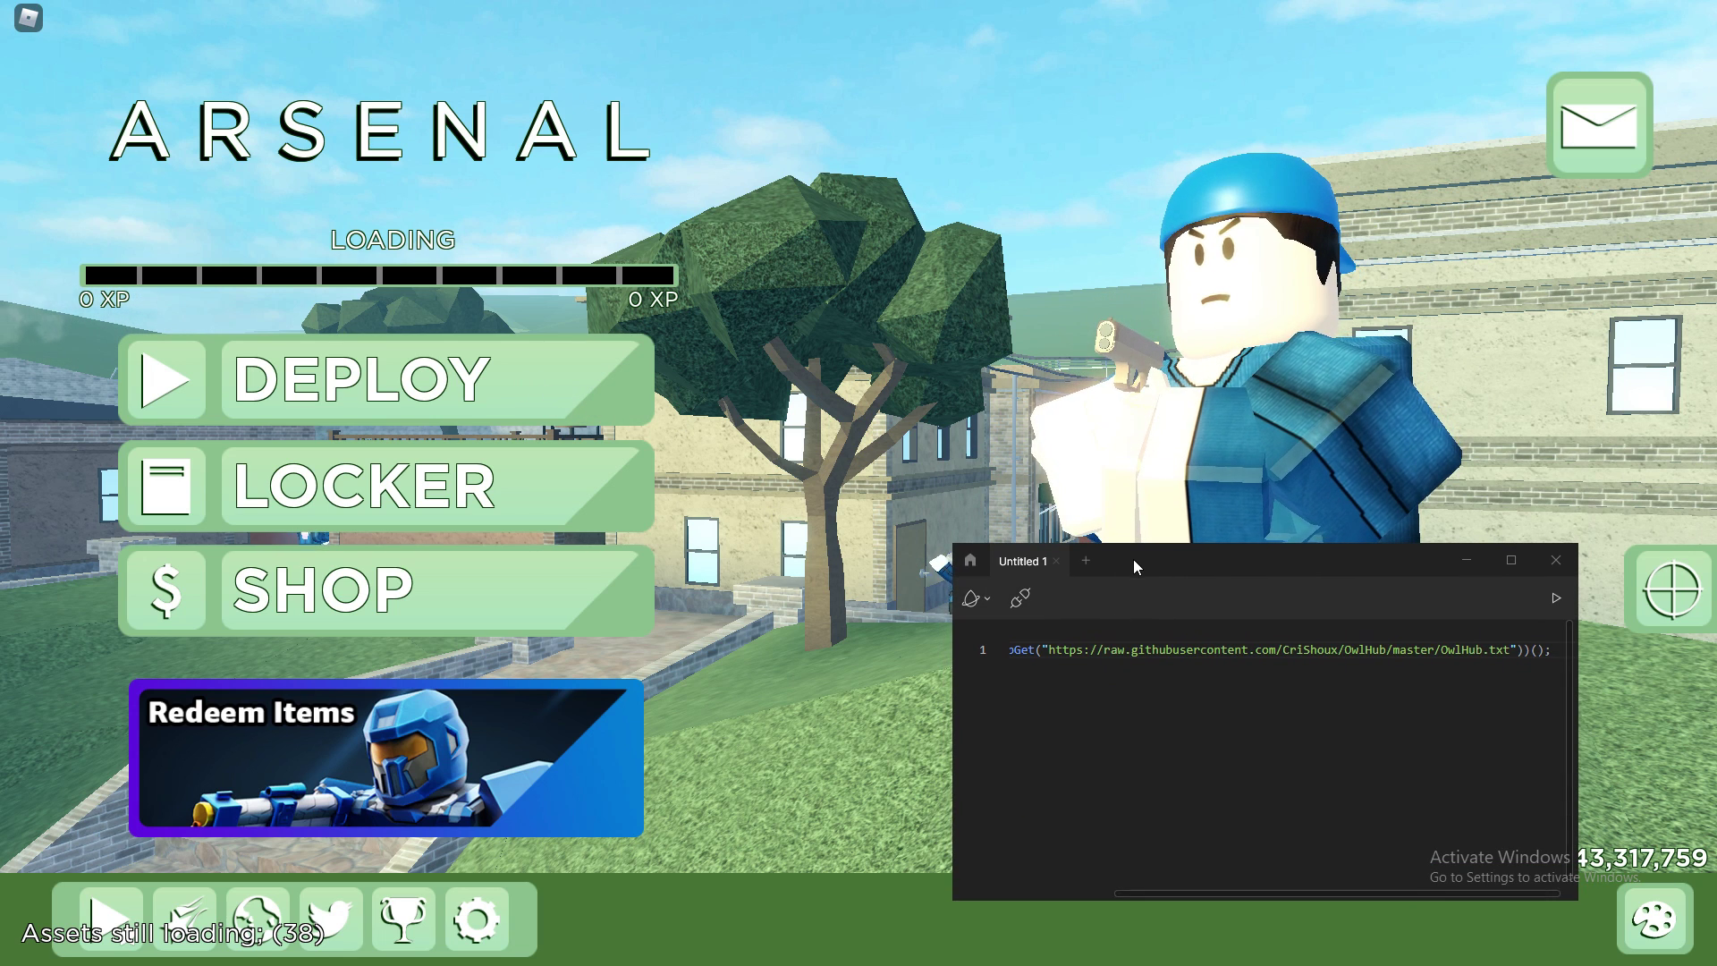
left_click_drag(1136, 566, 1113, 495)
left_click(997, 527)
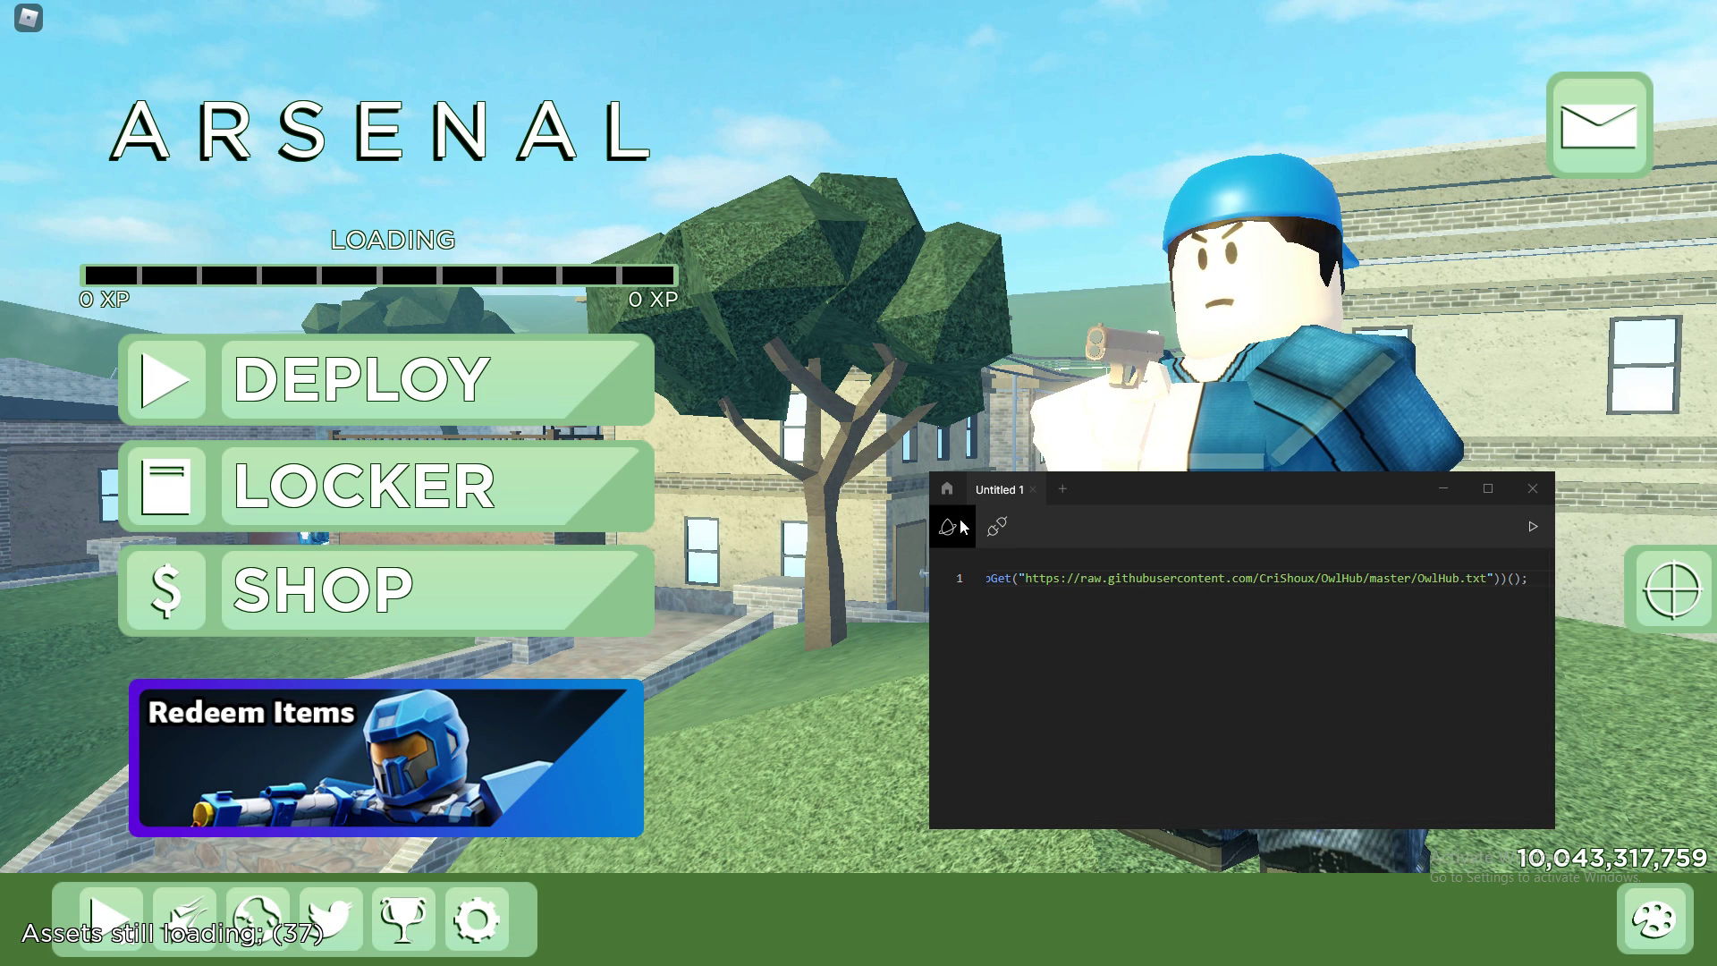
left_click(1532, 529)
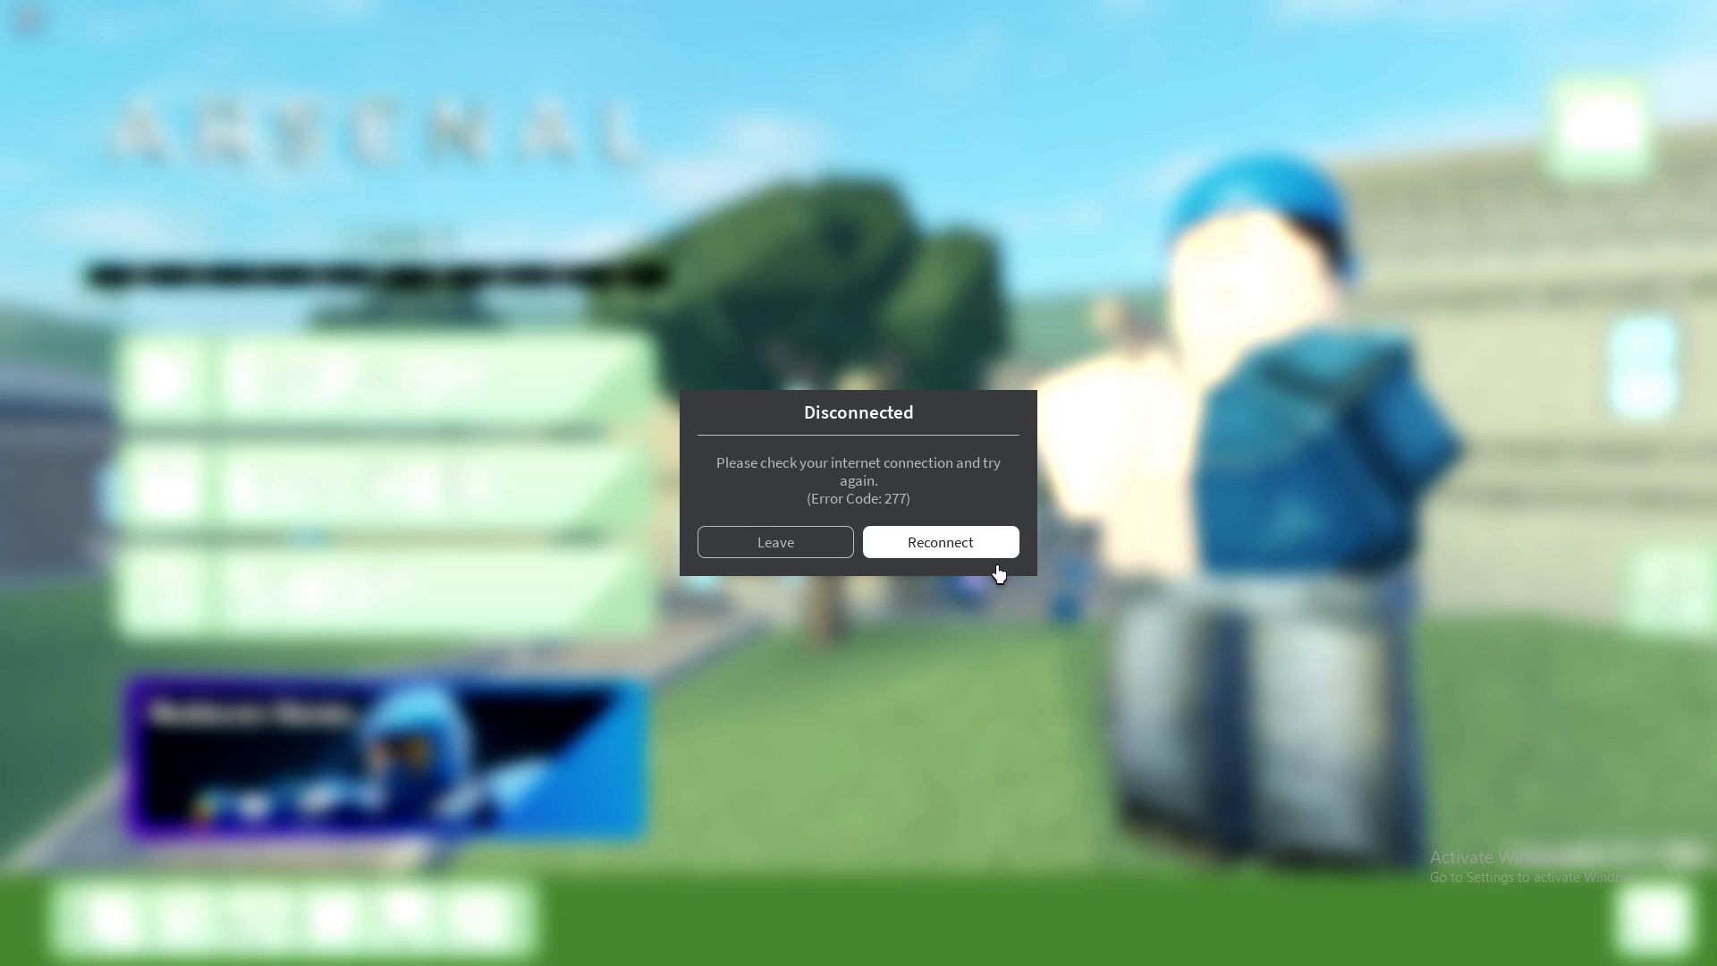
Reconnect to the Arsenal server and re-execute the Owl Hub script from Krnl
left_click(939, 540)
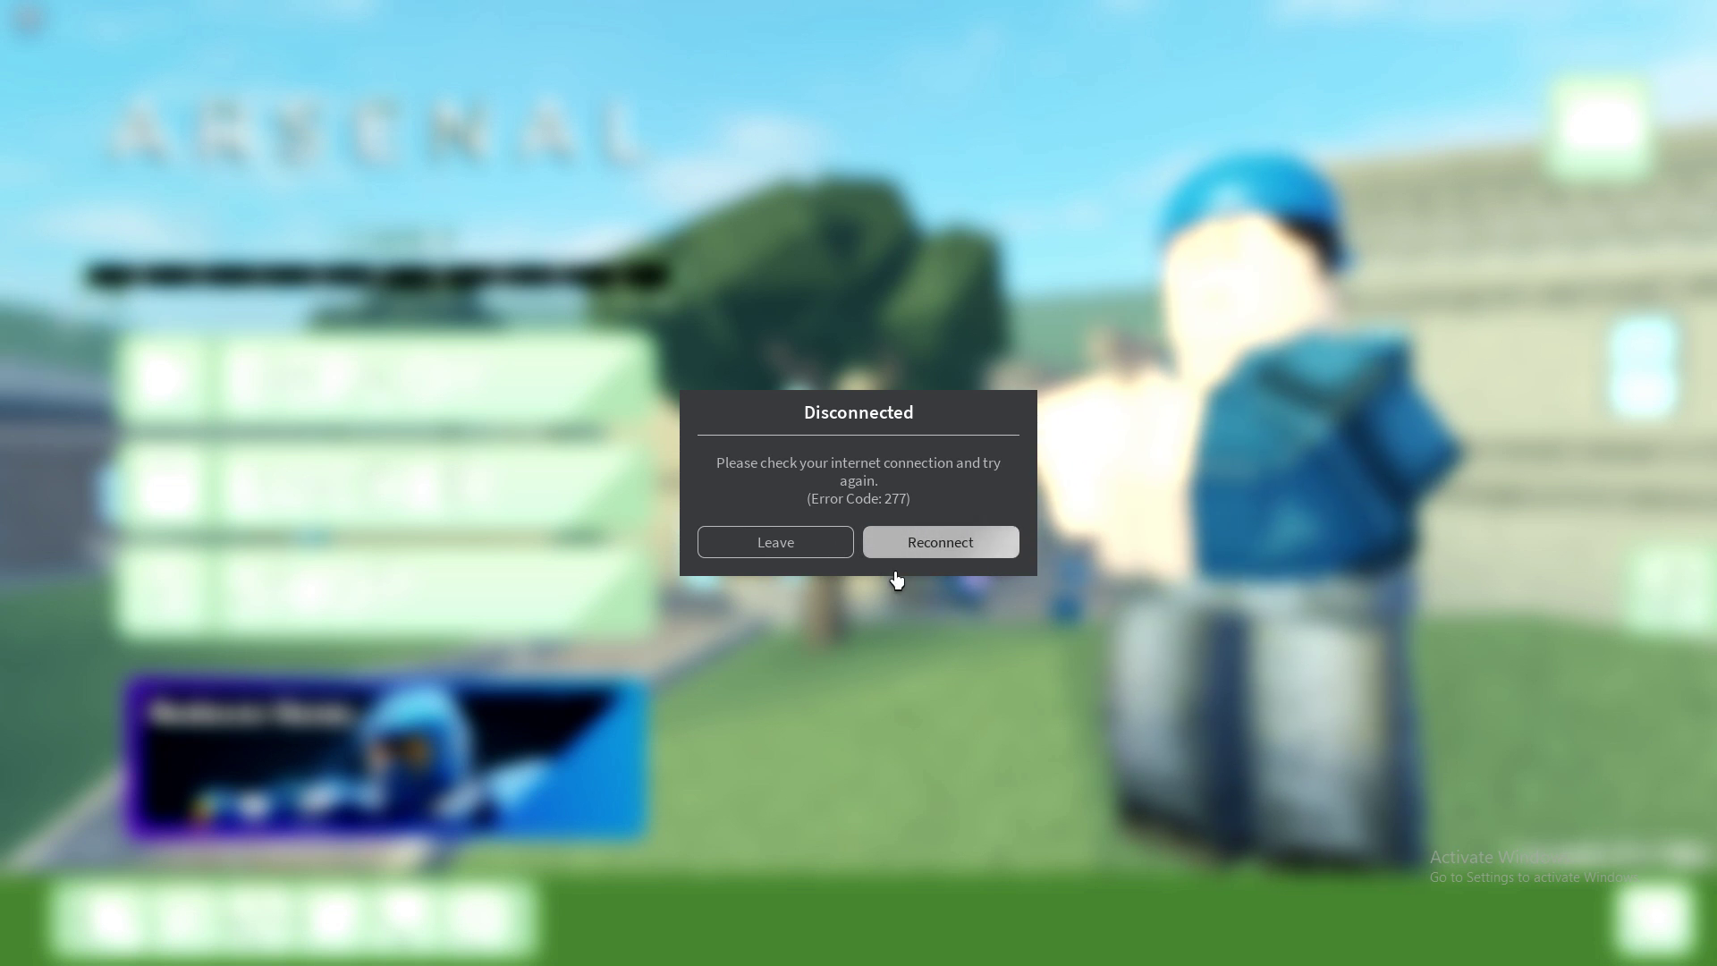
key("alt+Tab")
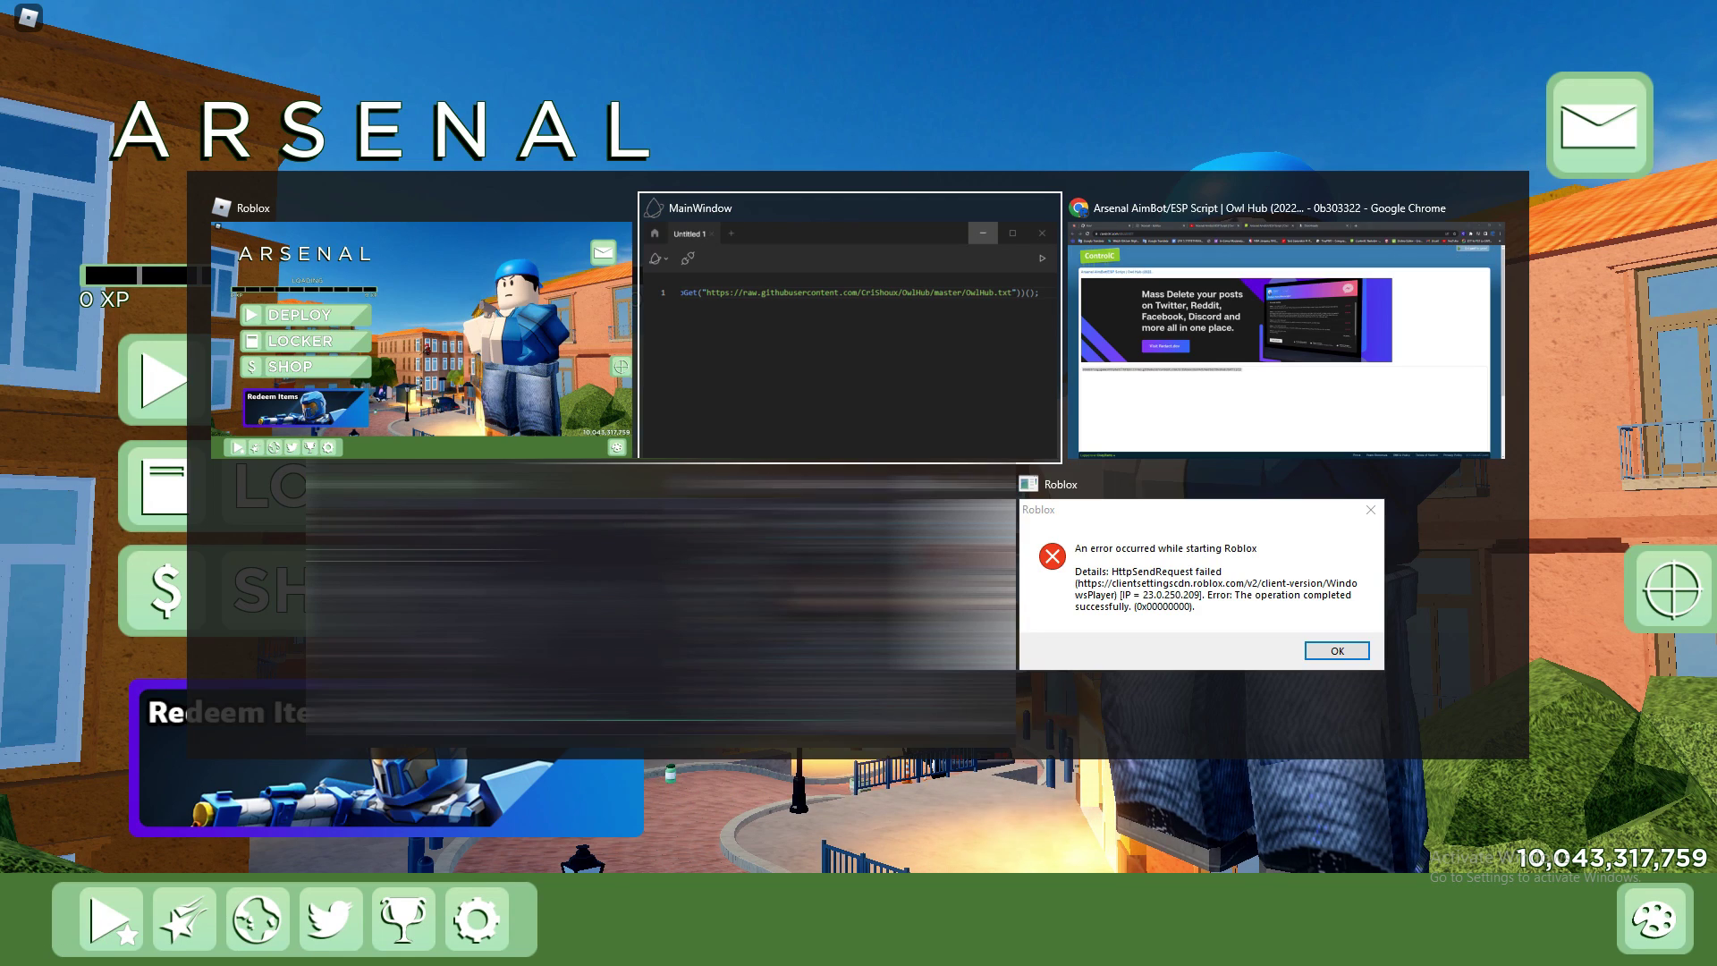
left_click(924, 372)
left_click(1530, 528)
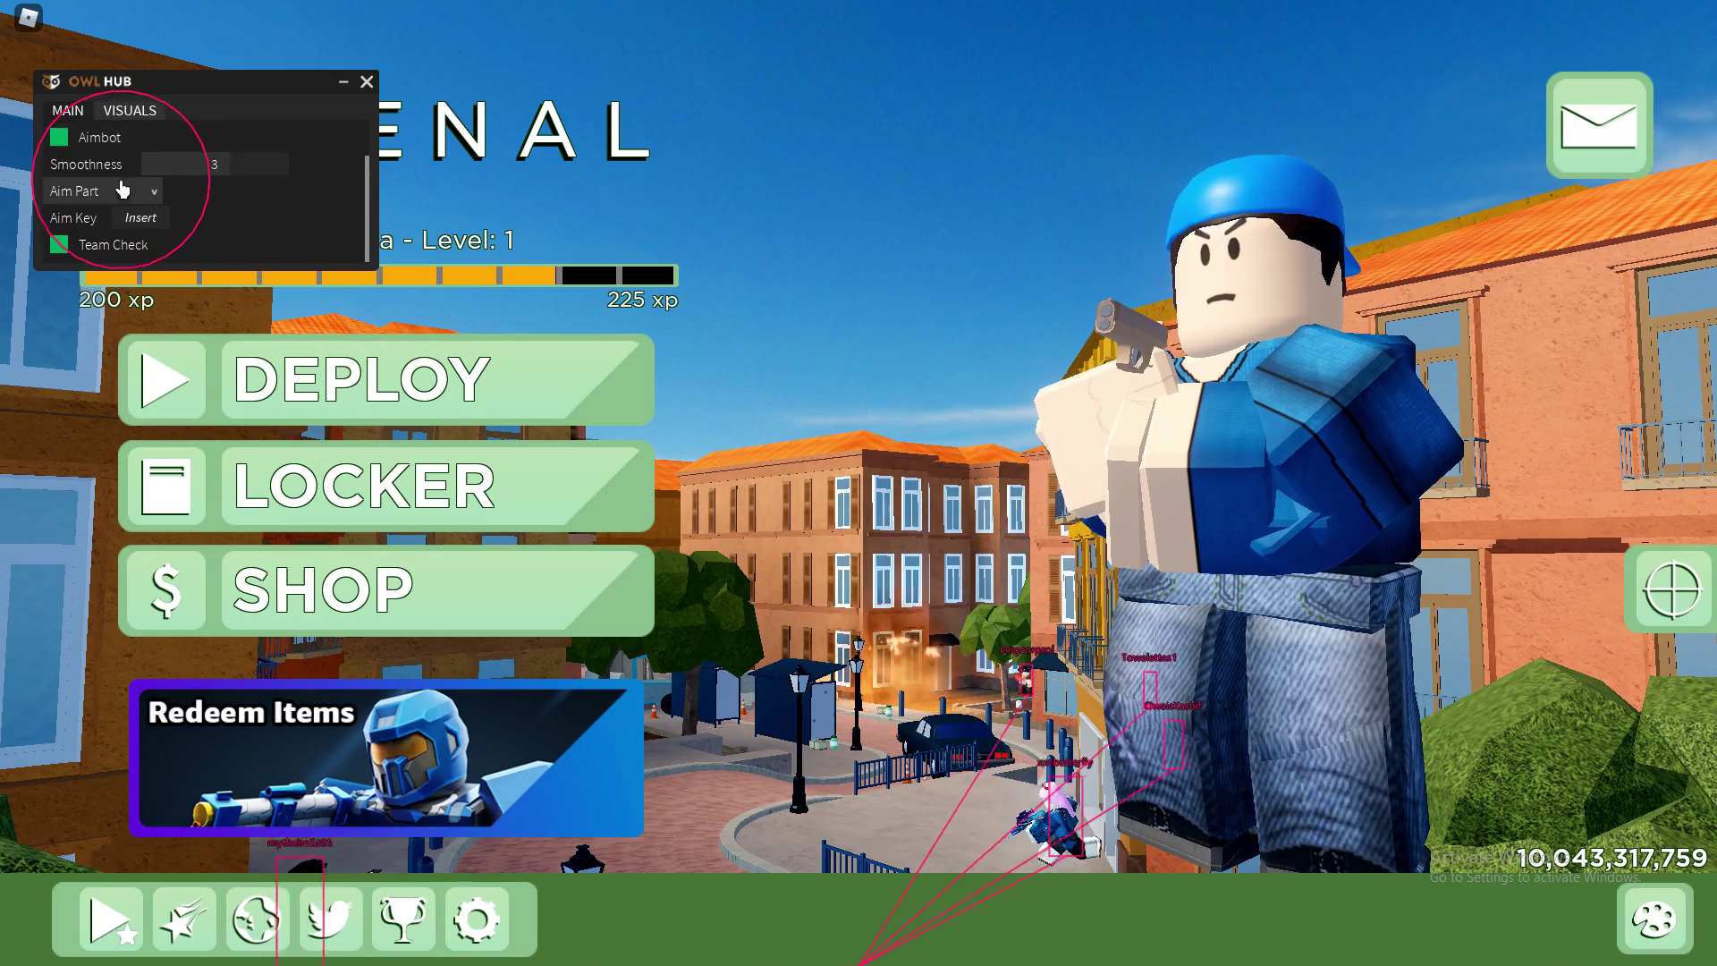
Show Owl Hub's Visuals settings, move the panel to the top right, and deploy into a match
left_click(130, 110)
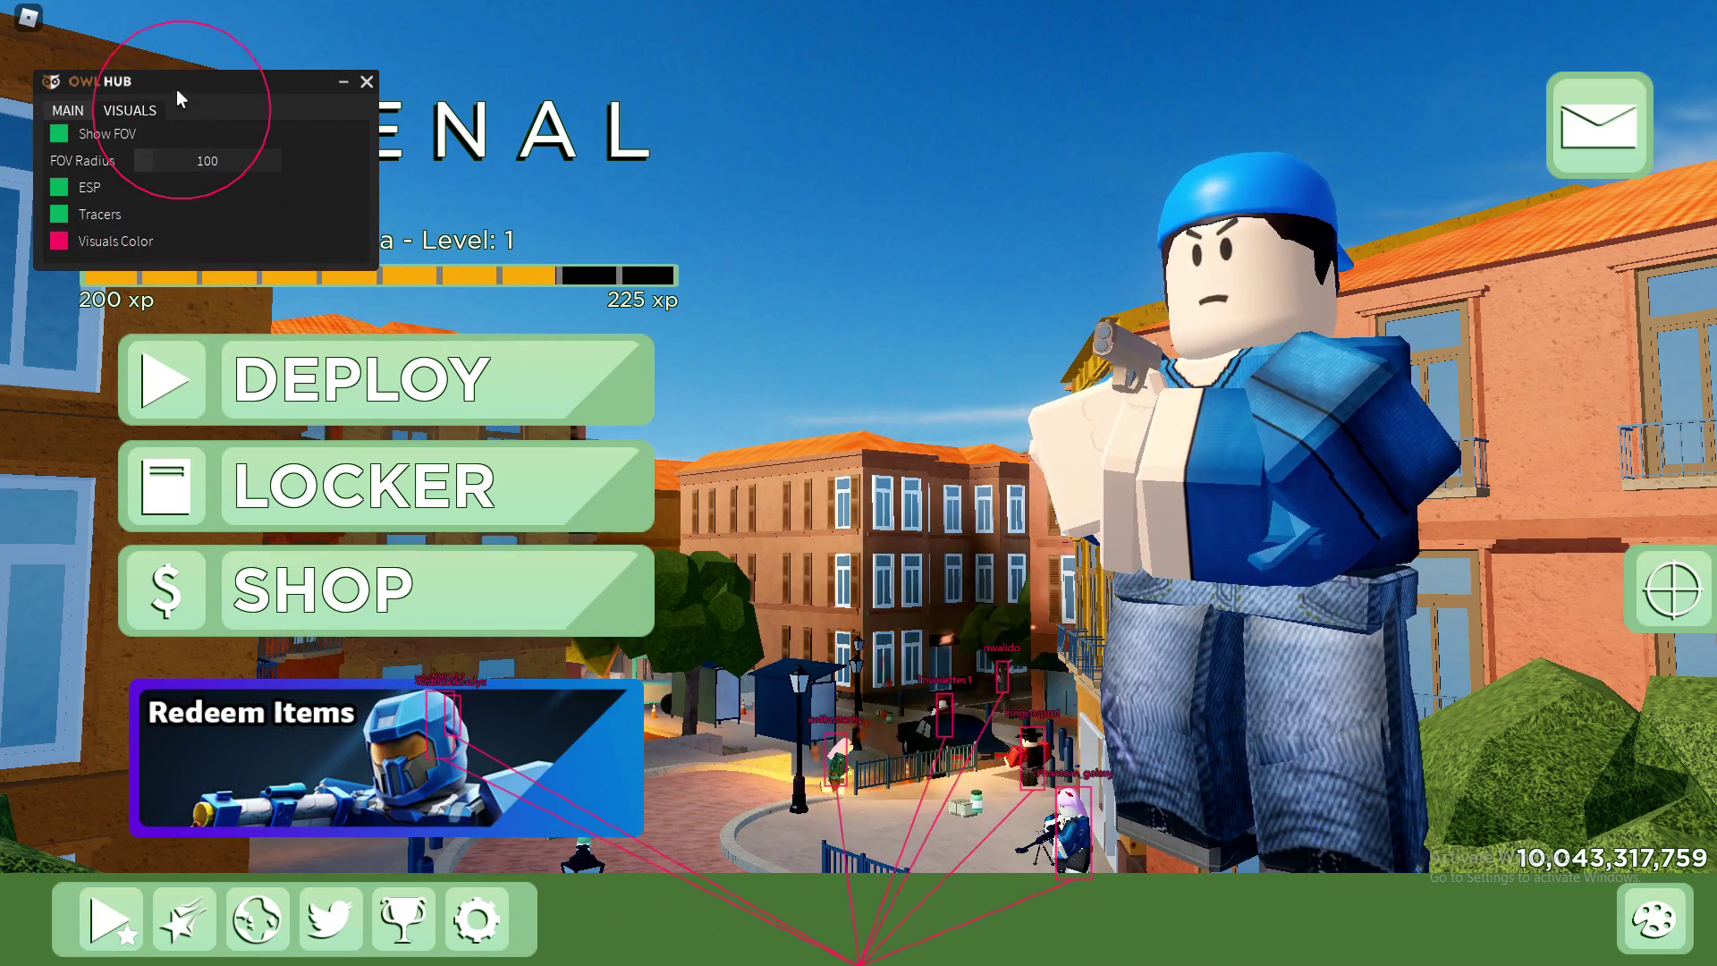
left_click_drag(169, 87, 1523, 72)
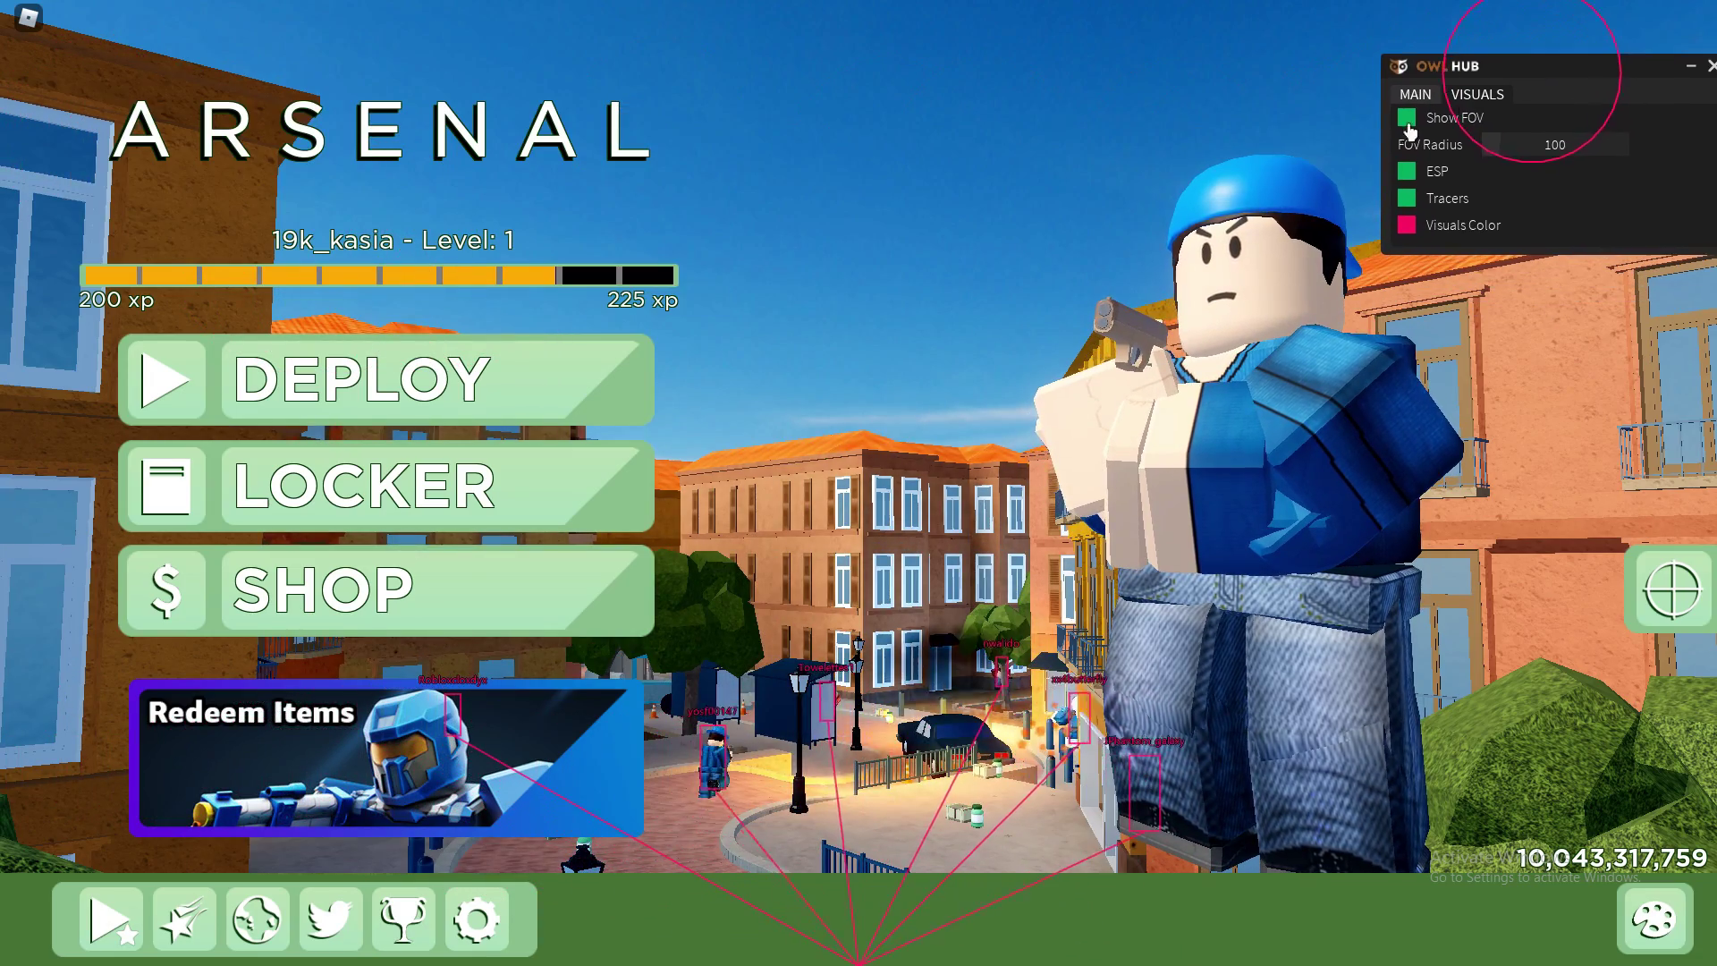
left_click(532, 382)
left_click(1138, 594)
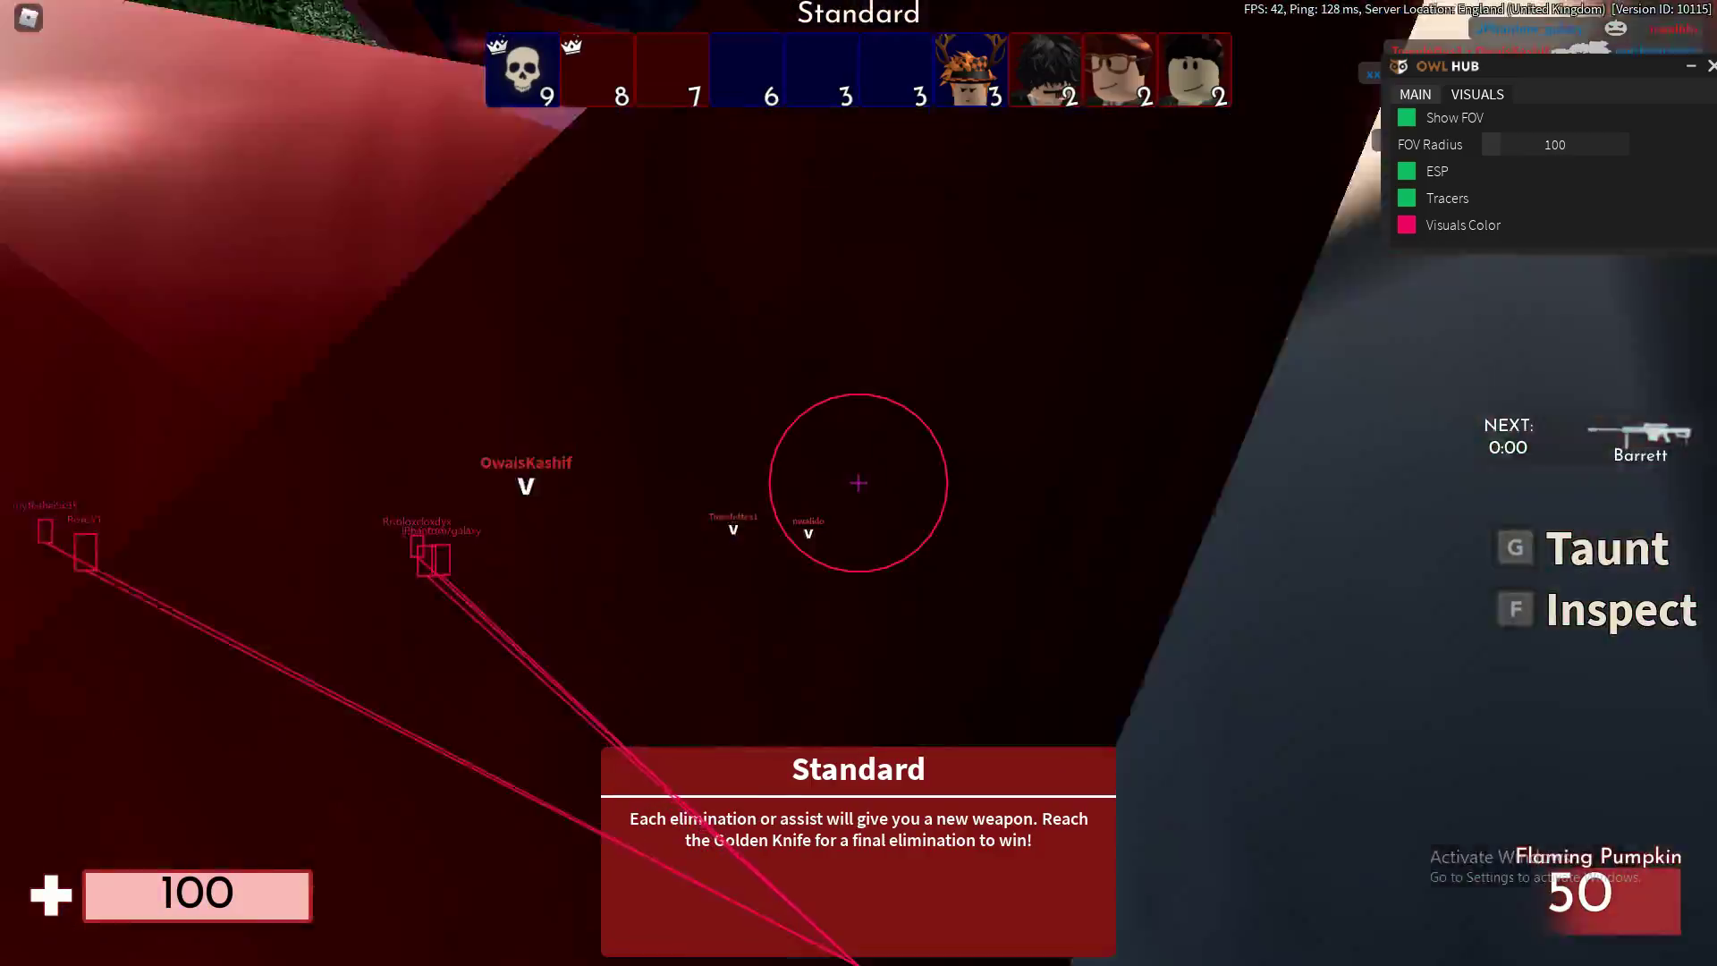
Walk through the alley into the plaza and throw flaming pumpkins at enemies
key("w")
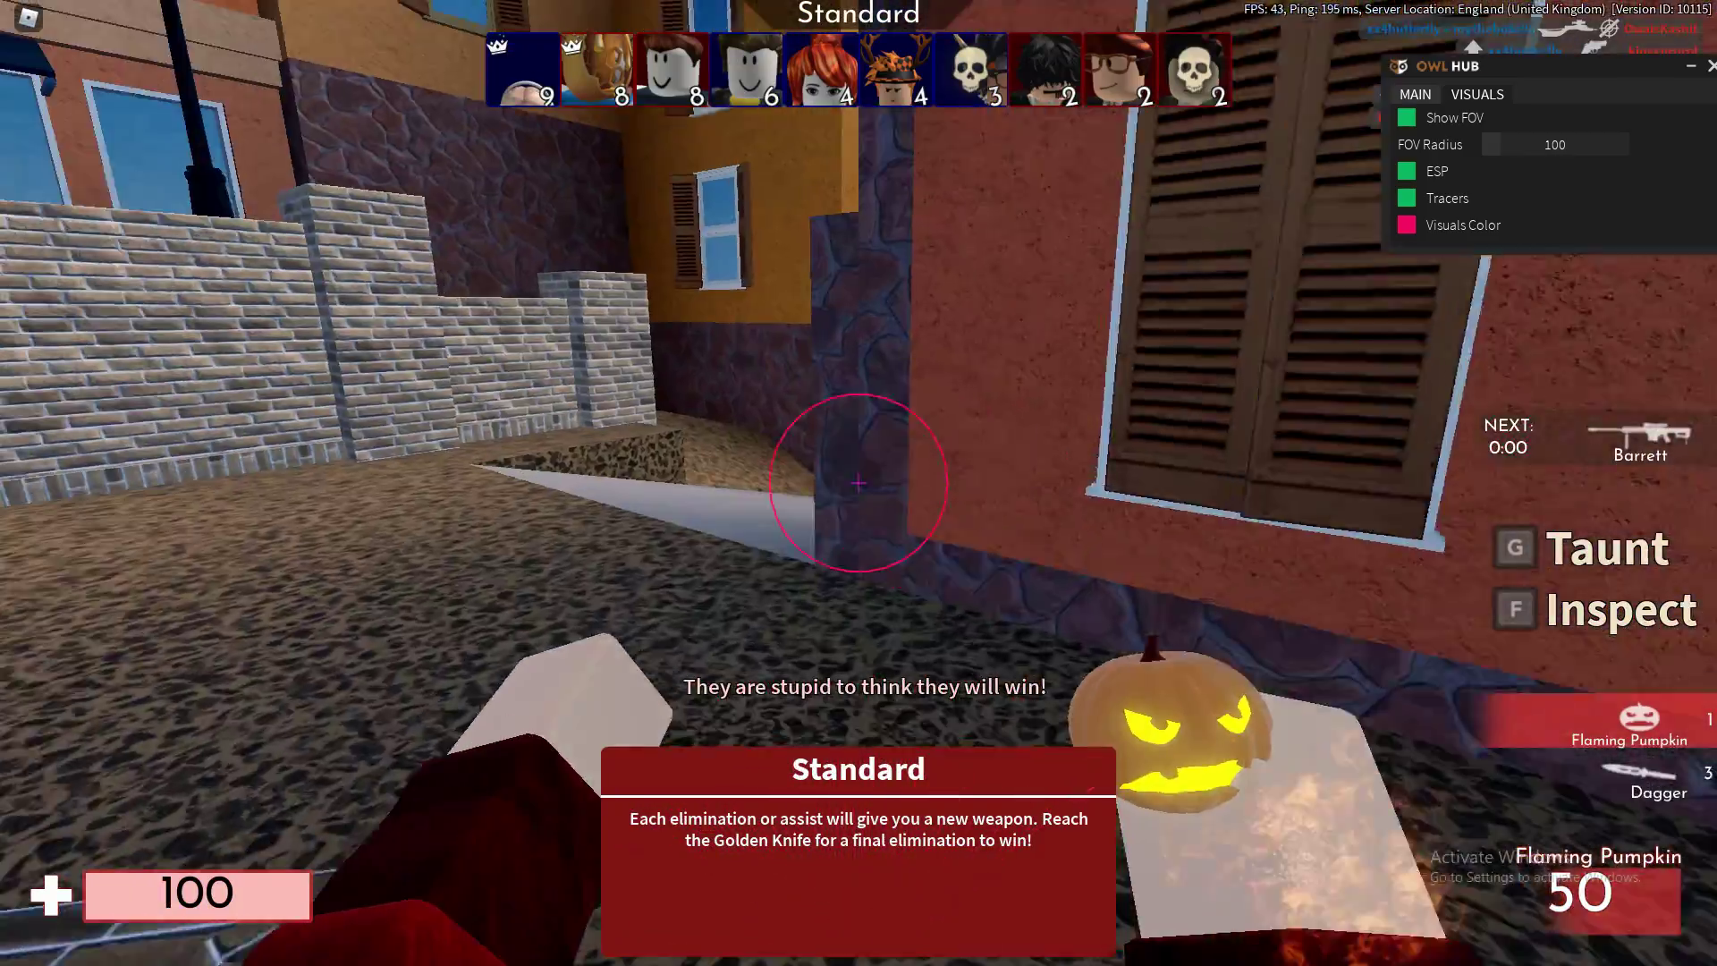
key("w")
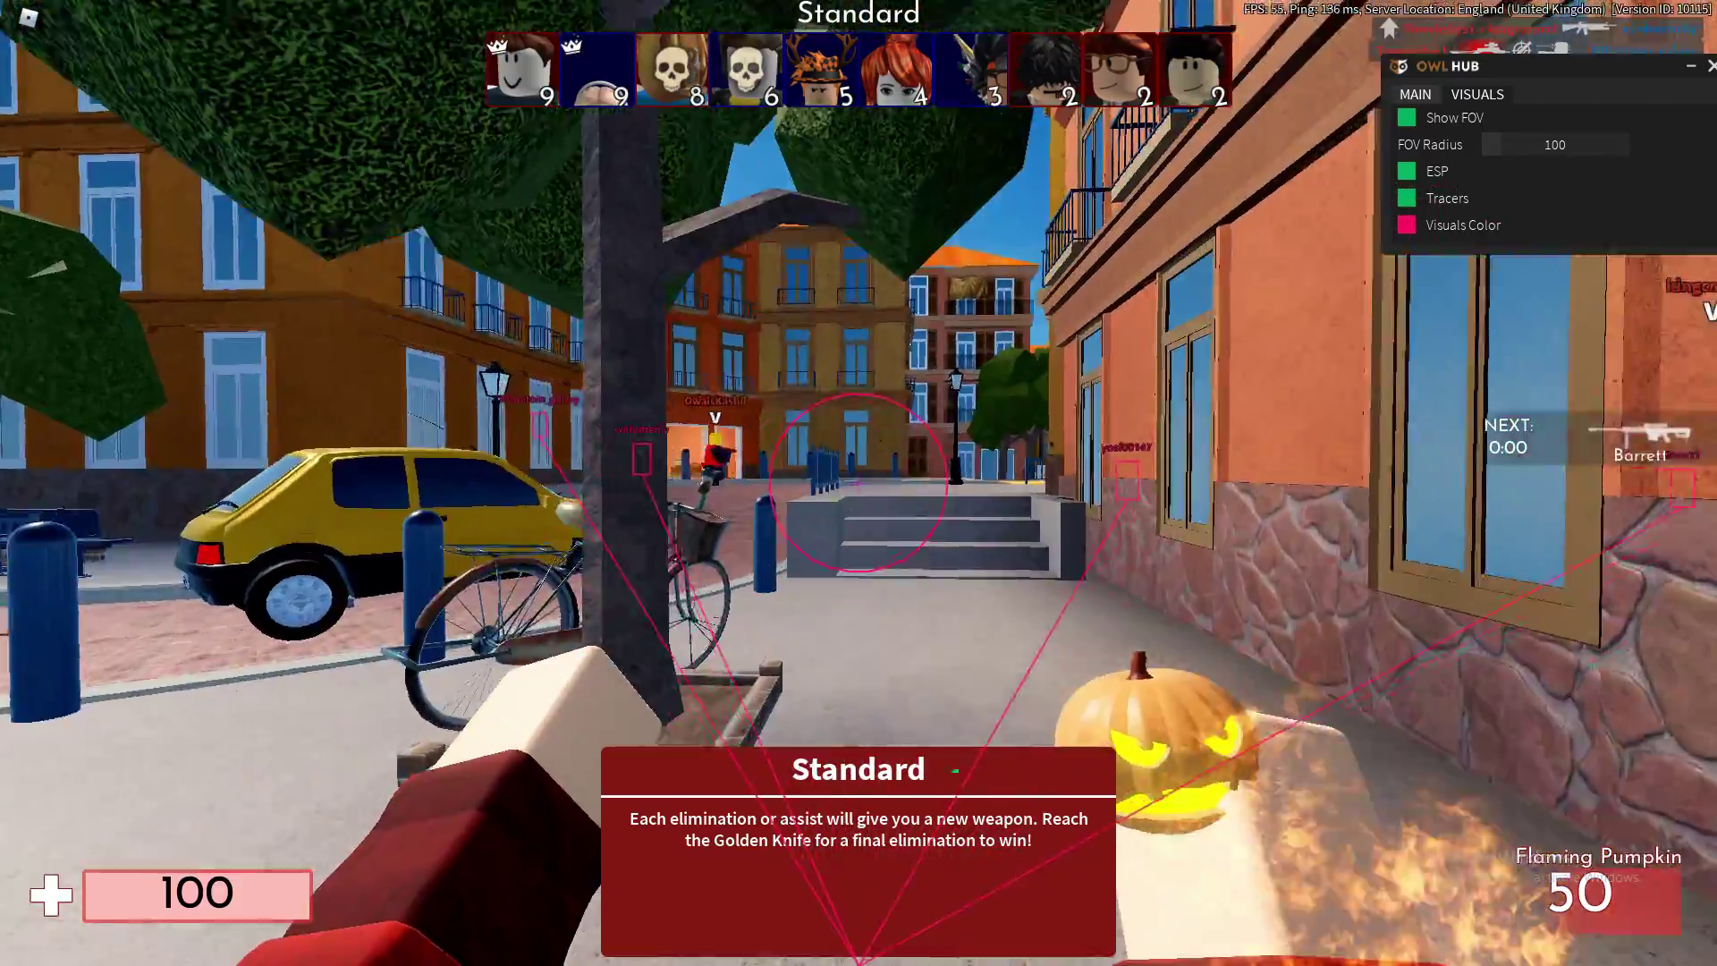
key("w")
left_click(858, 483)
left_click(858, 483)
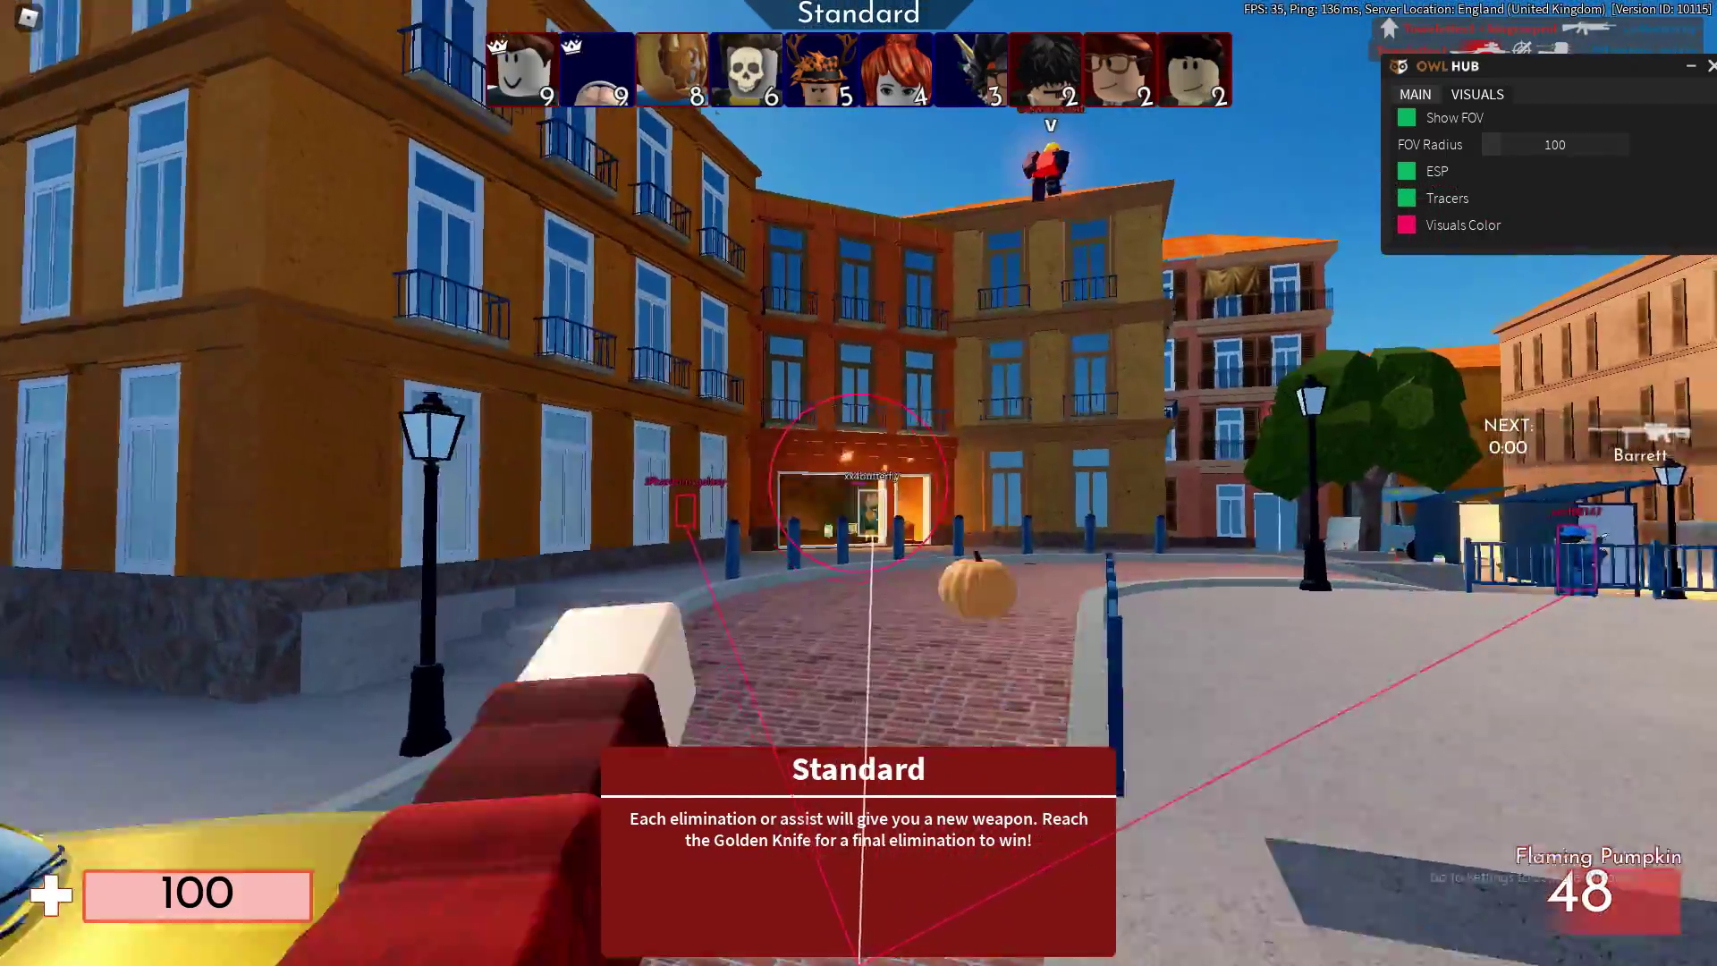
left_click(858, 483)
key("w")
left_click(859, 483)
left_click(859, 483)
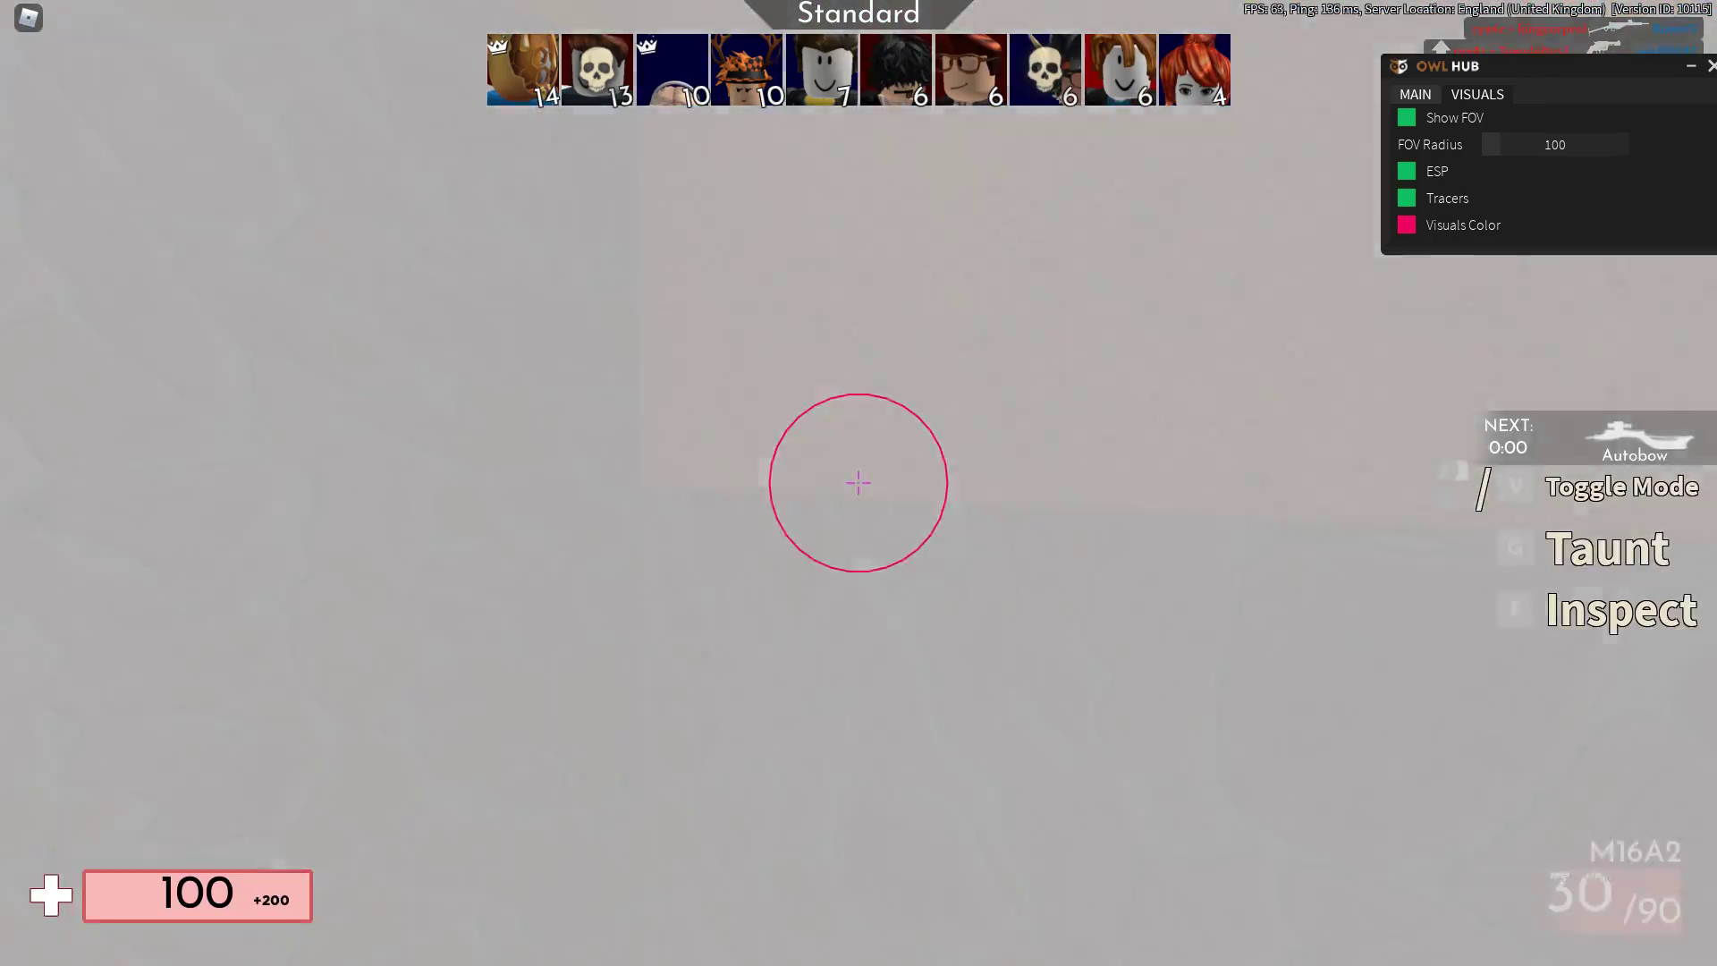
Swap to the Dagger and back to the M16A2, then advance across the plaza toward the street
key("3")
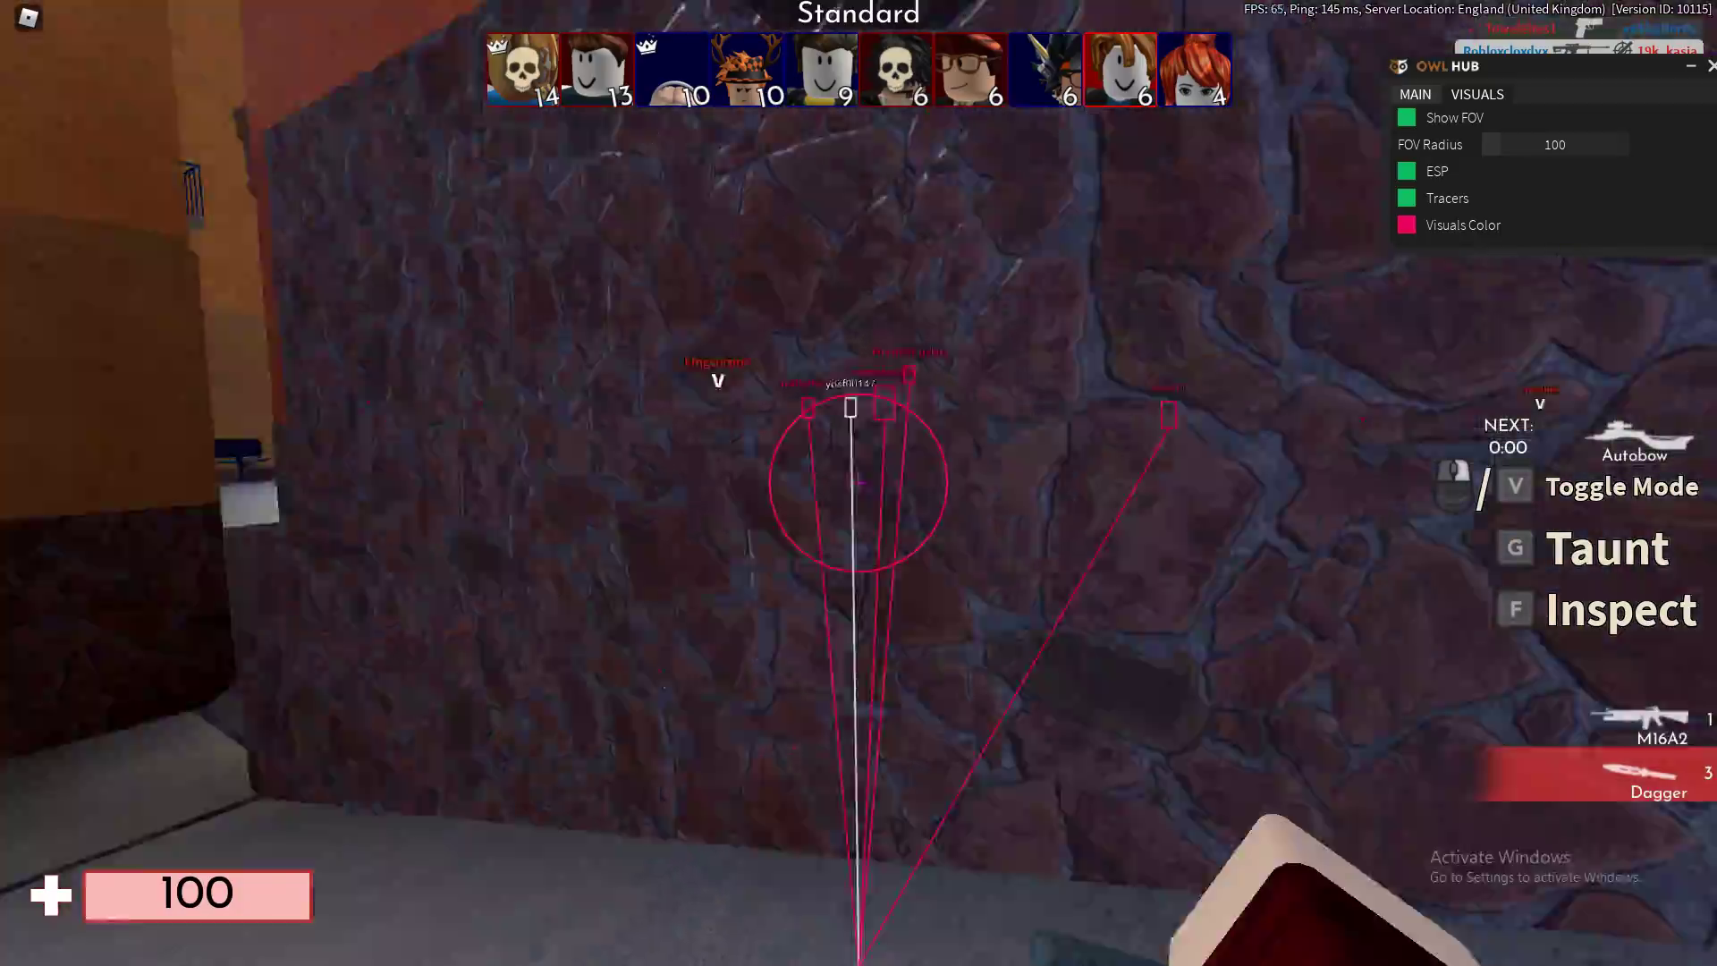
key("1")
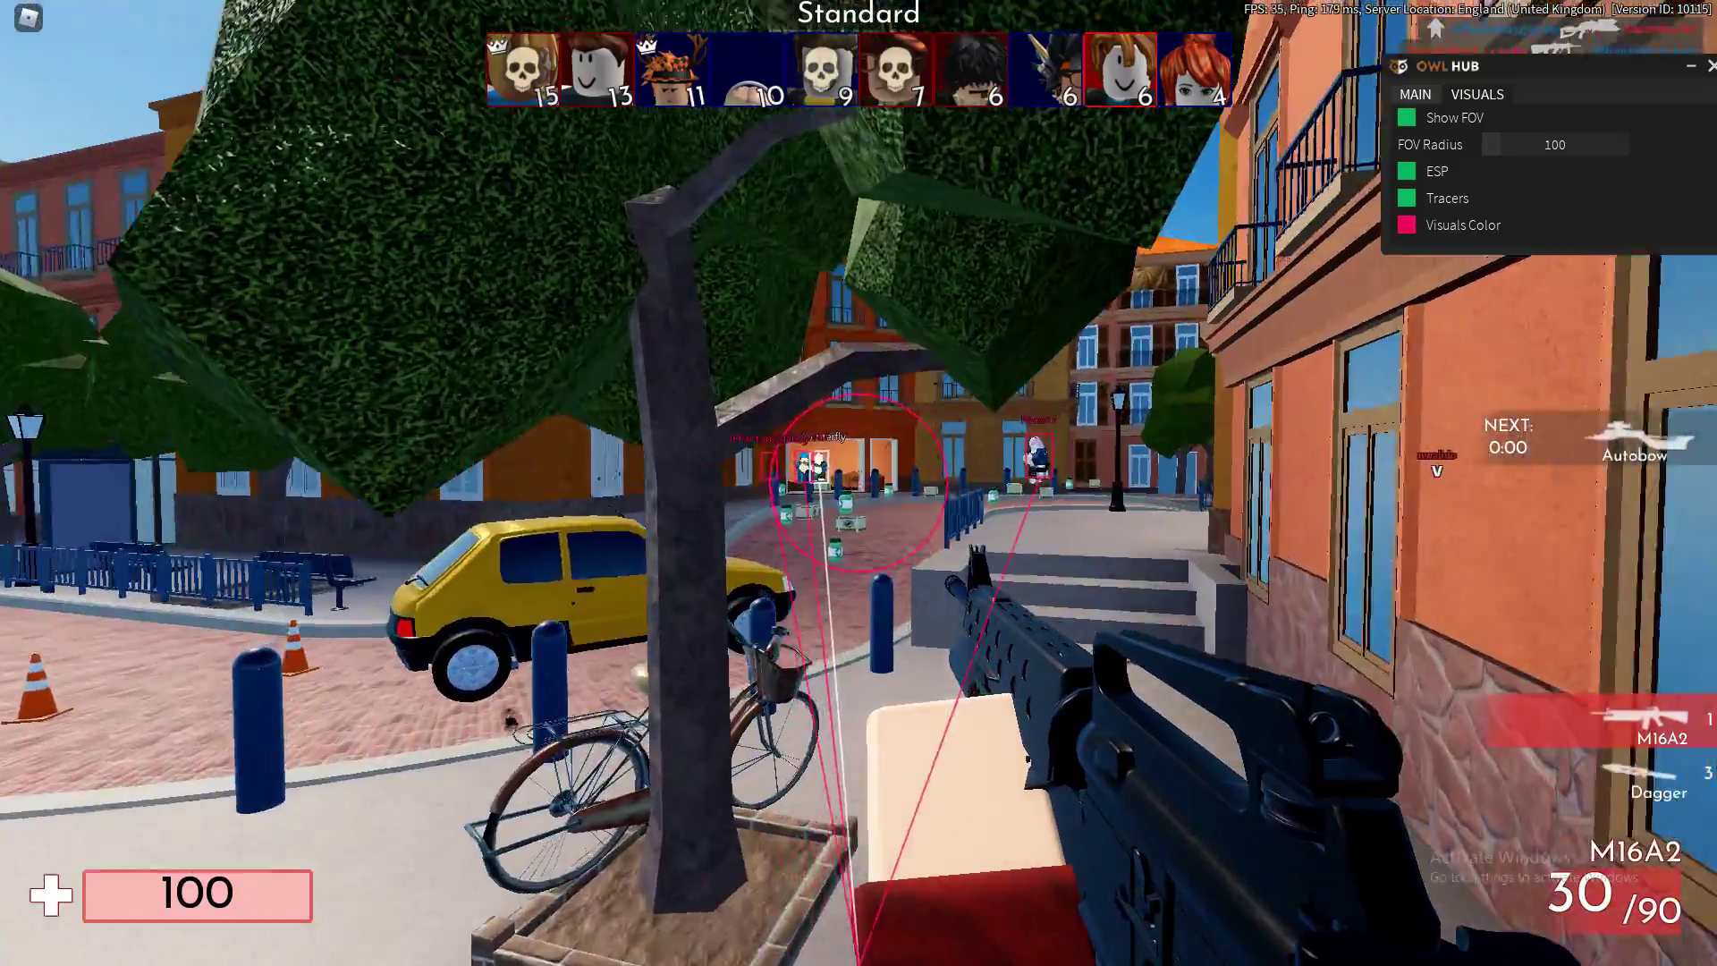
key("w")
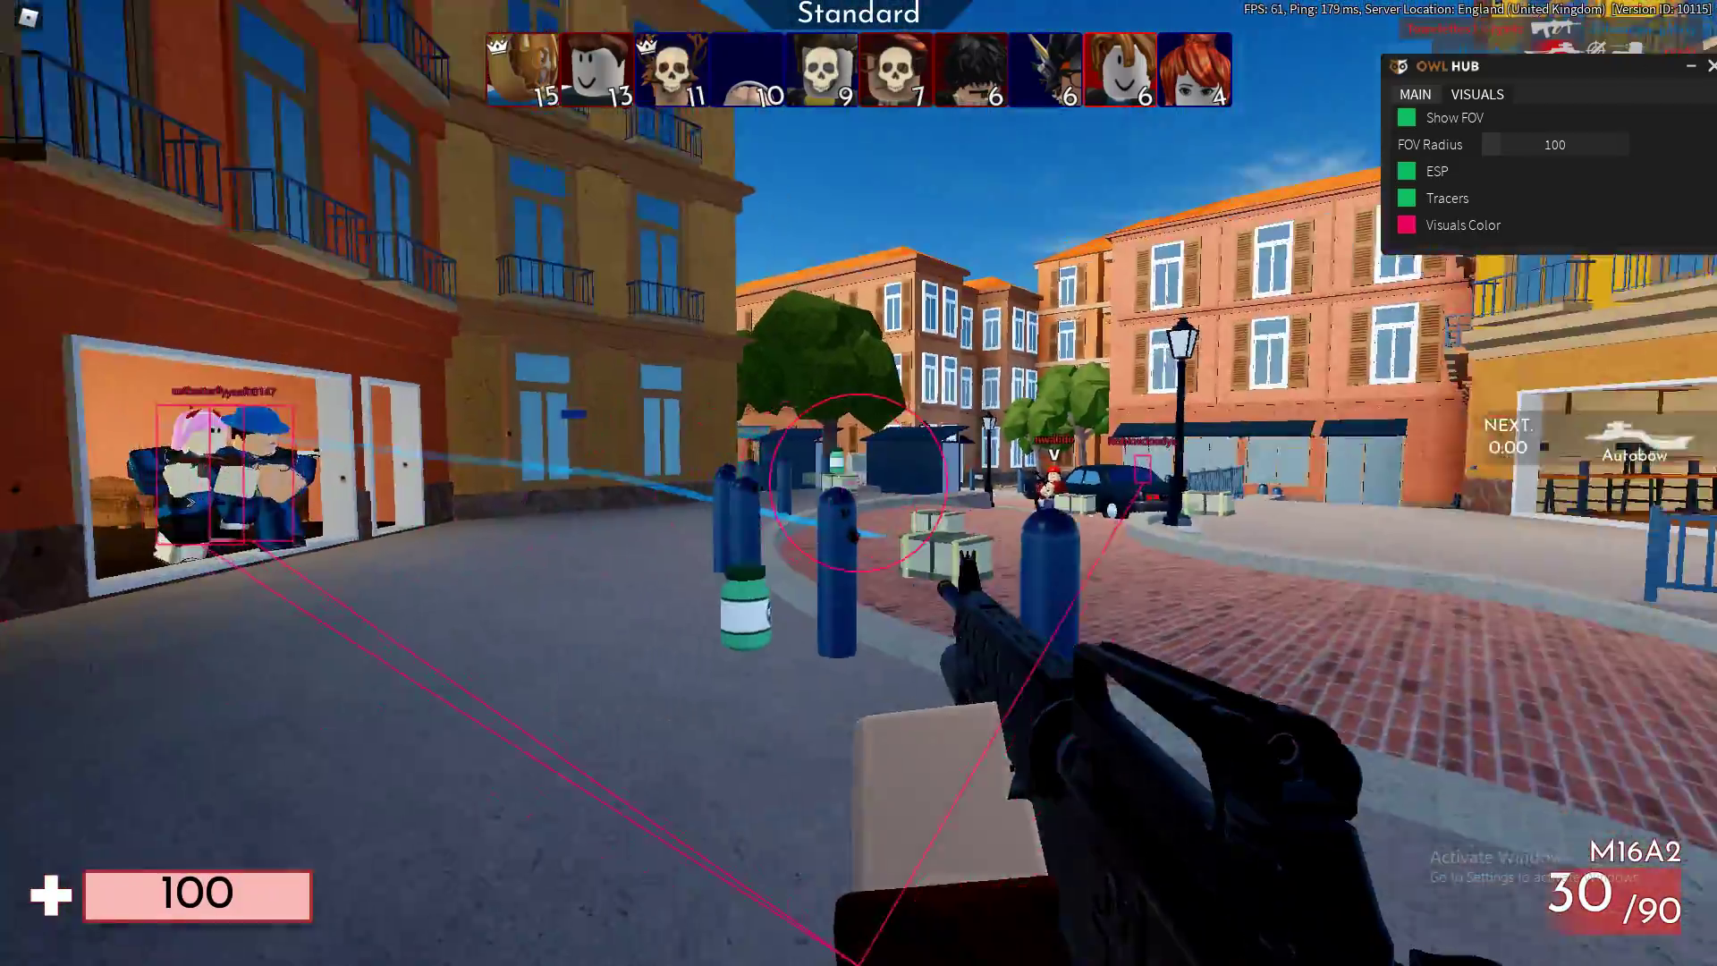
key("w")
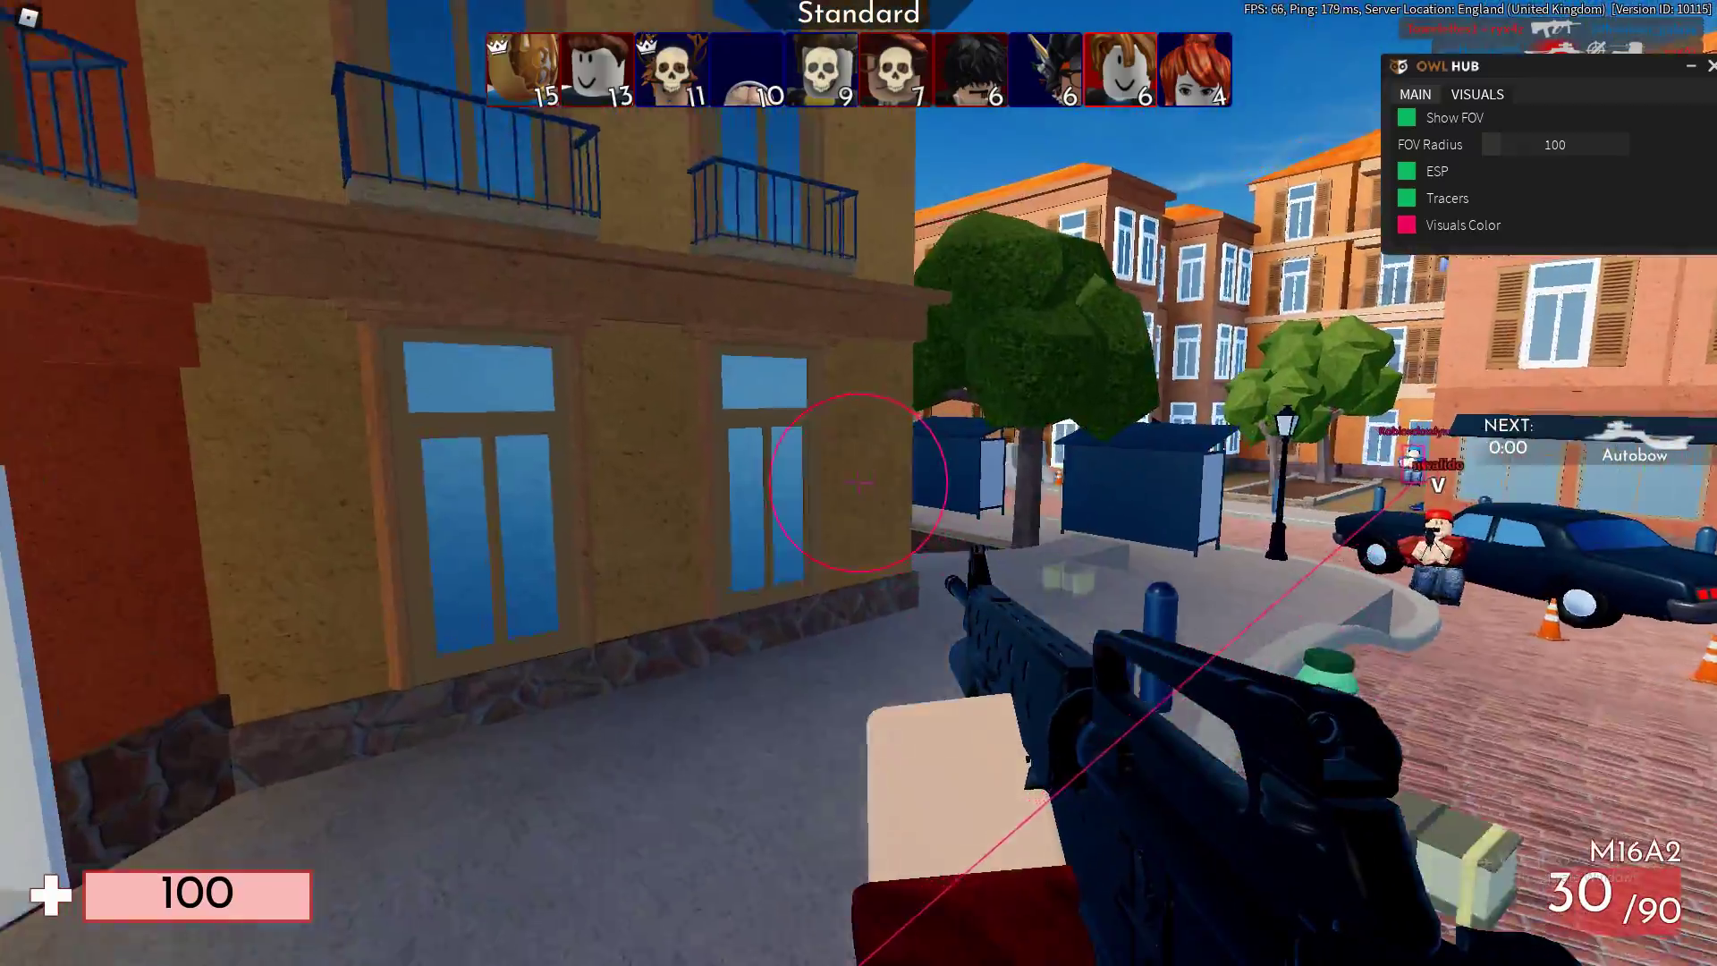
key("w")
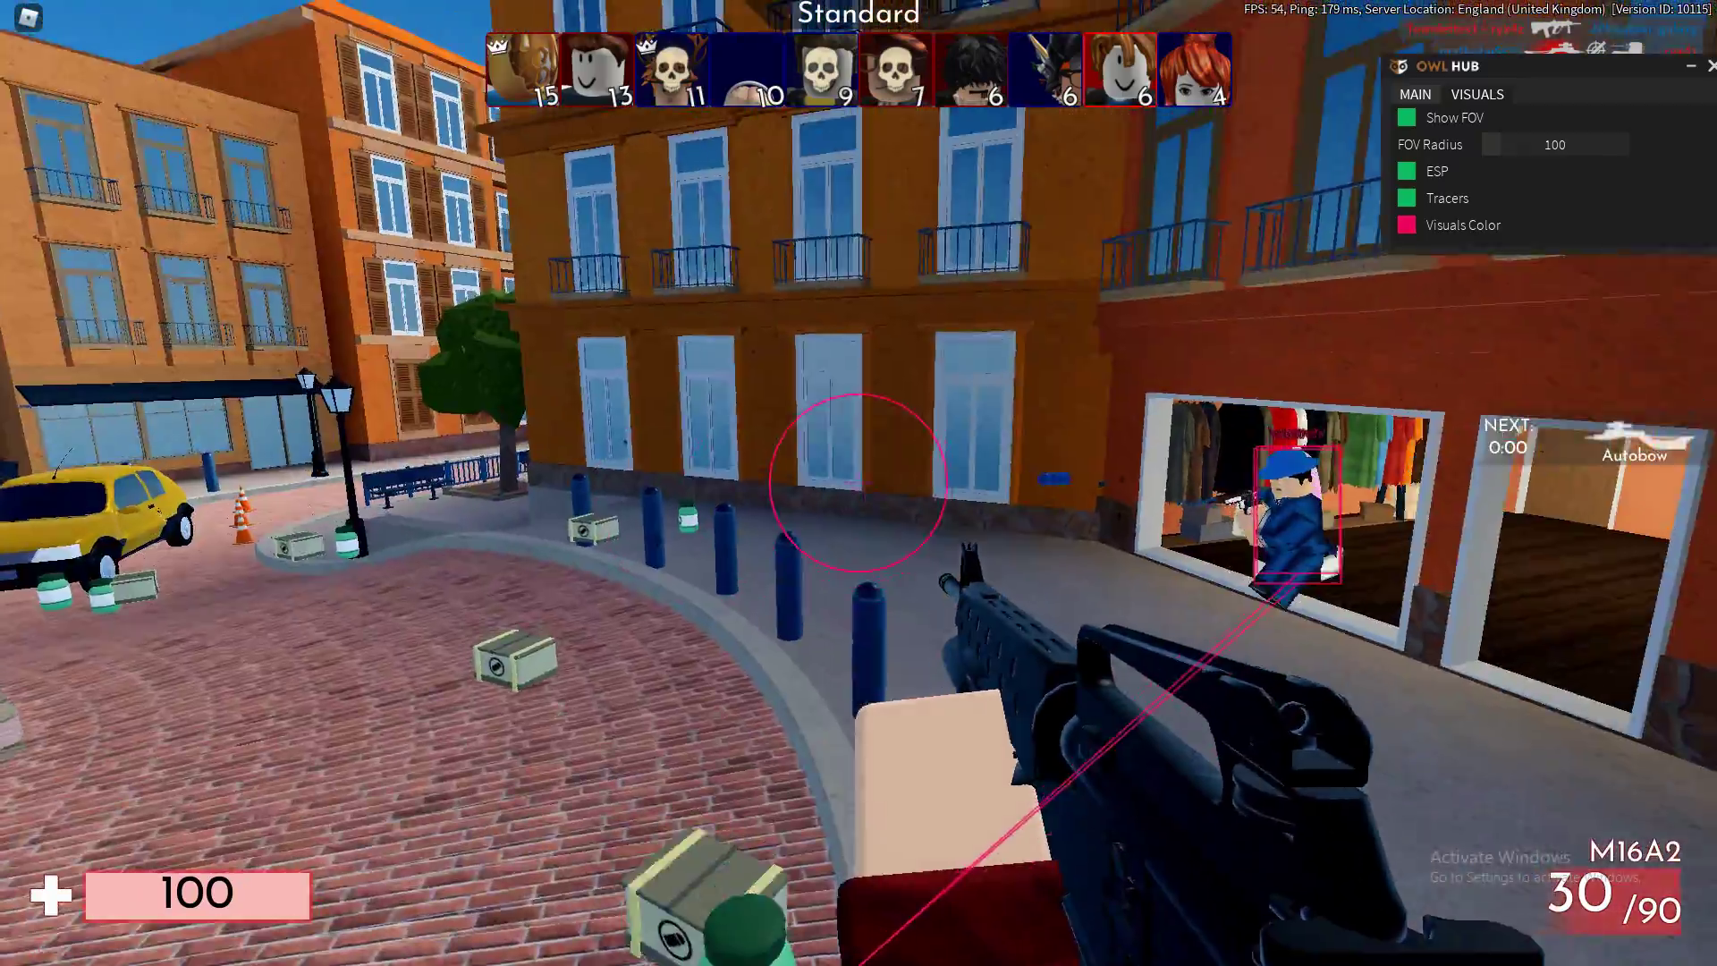
key("w")
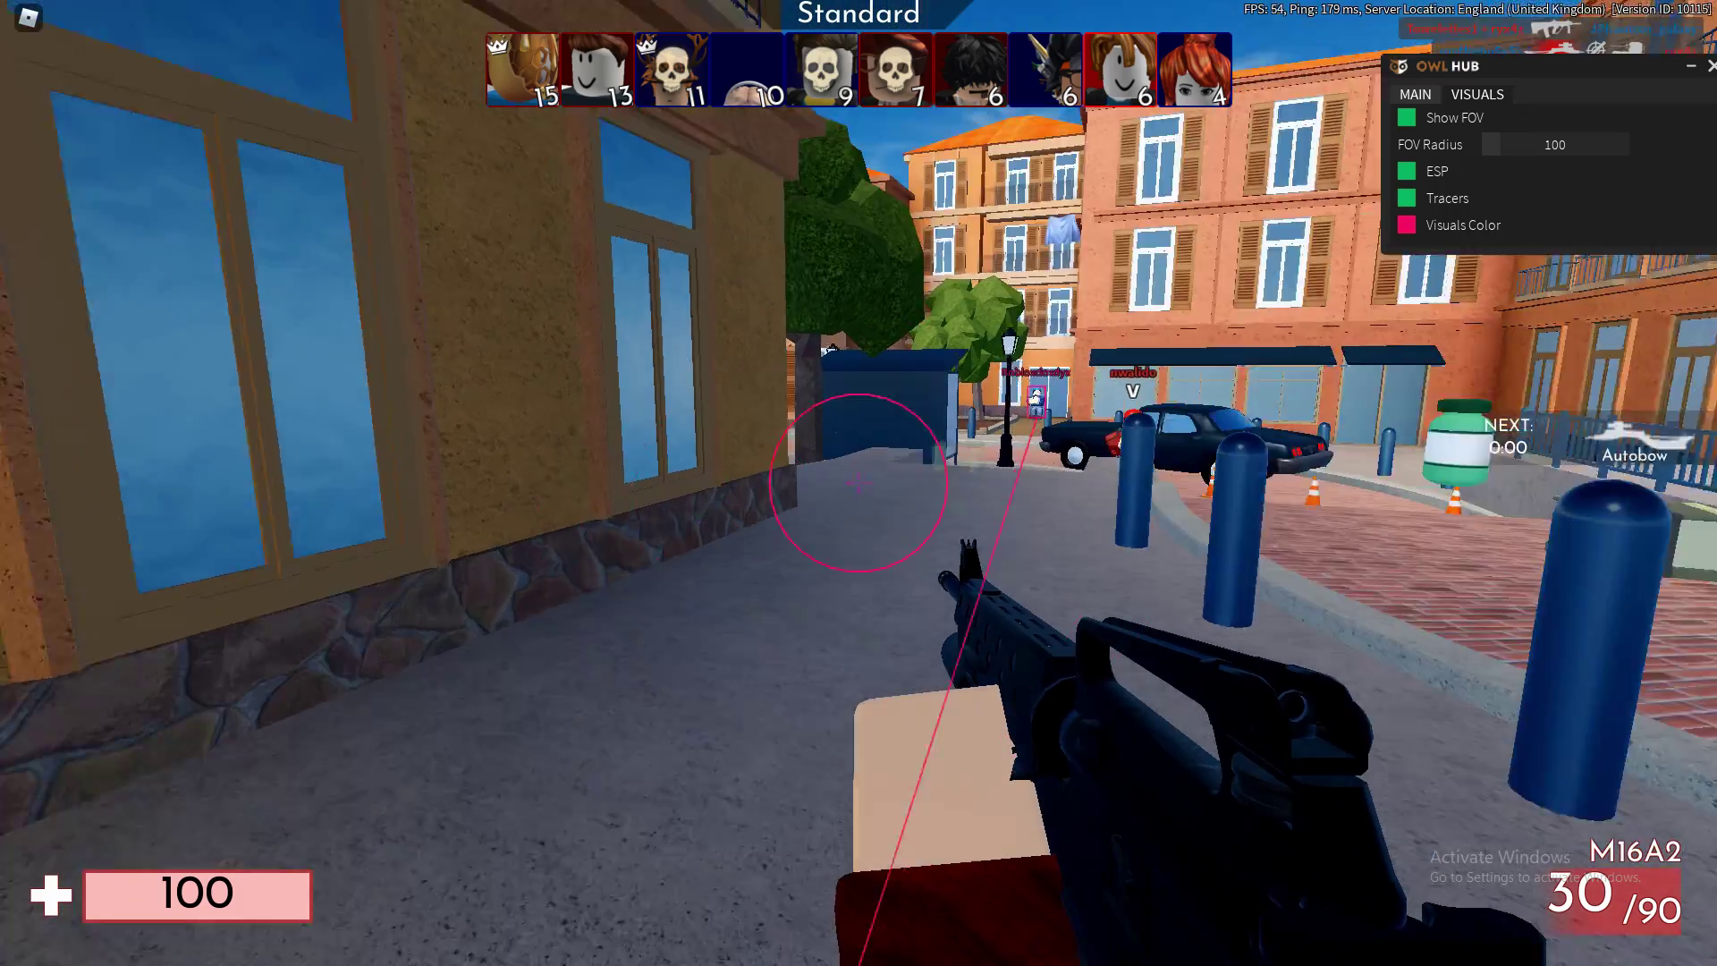
key("alt+Tab")
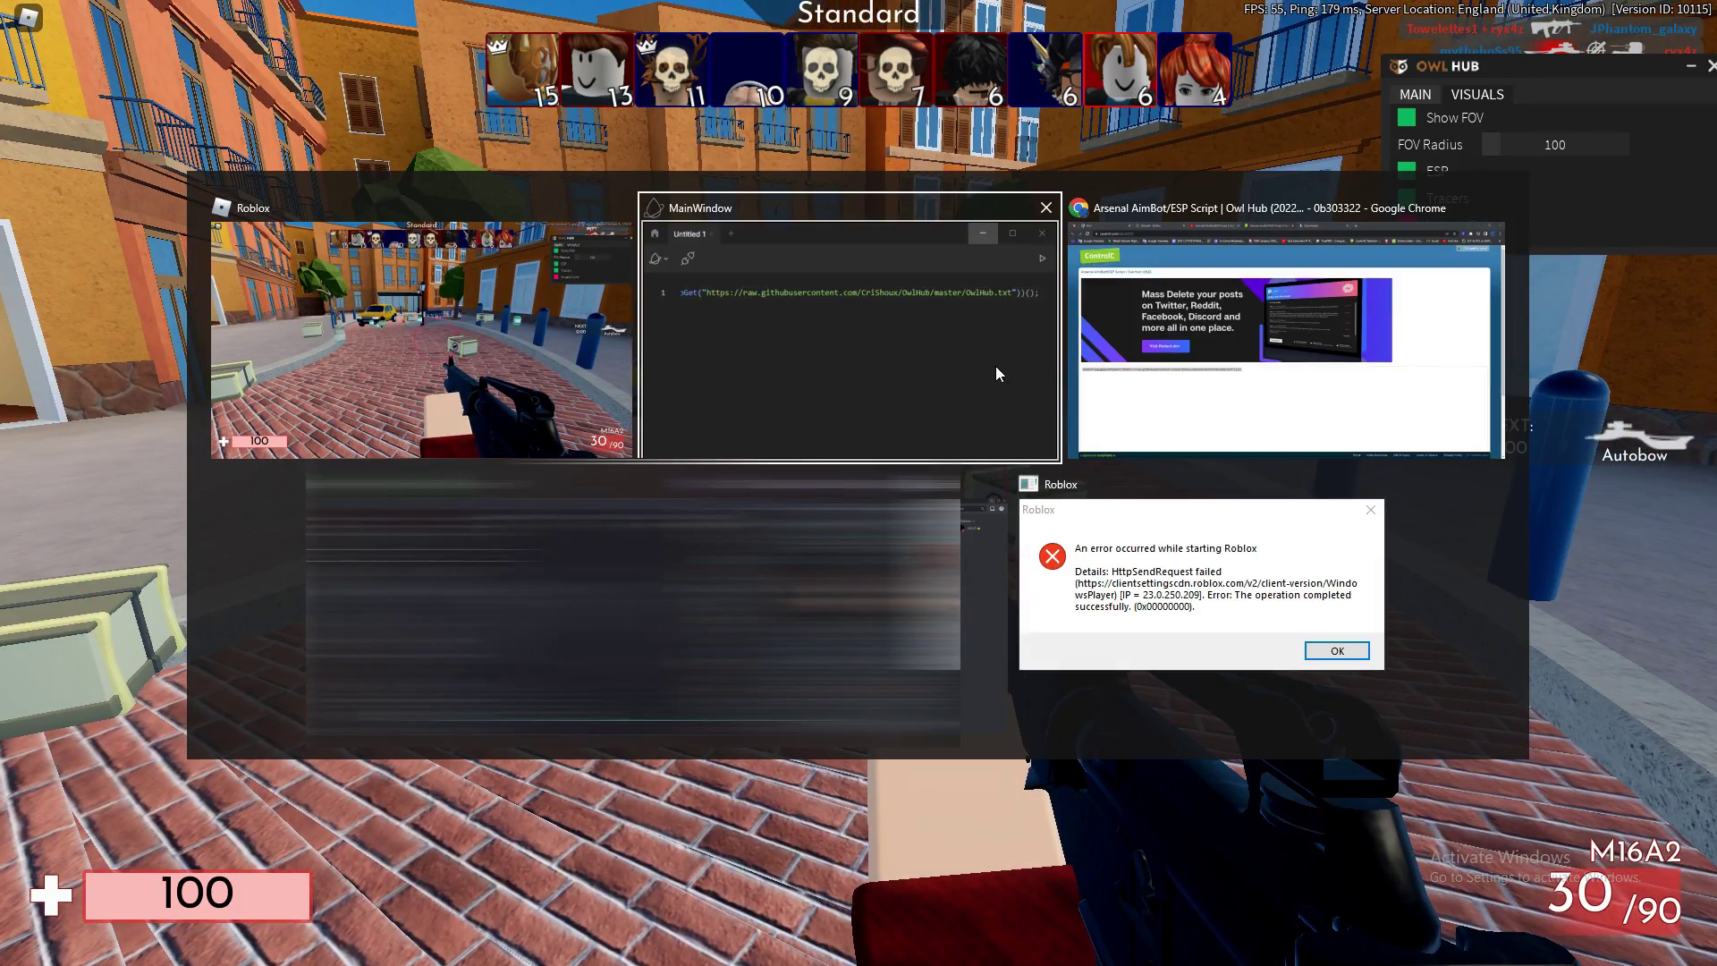
Move the Krnl script editor to the screen centre, then bring Chrome forward
left_click(952, 337)
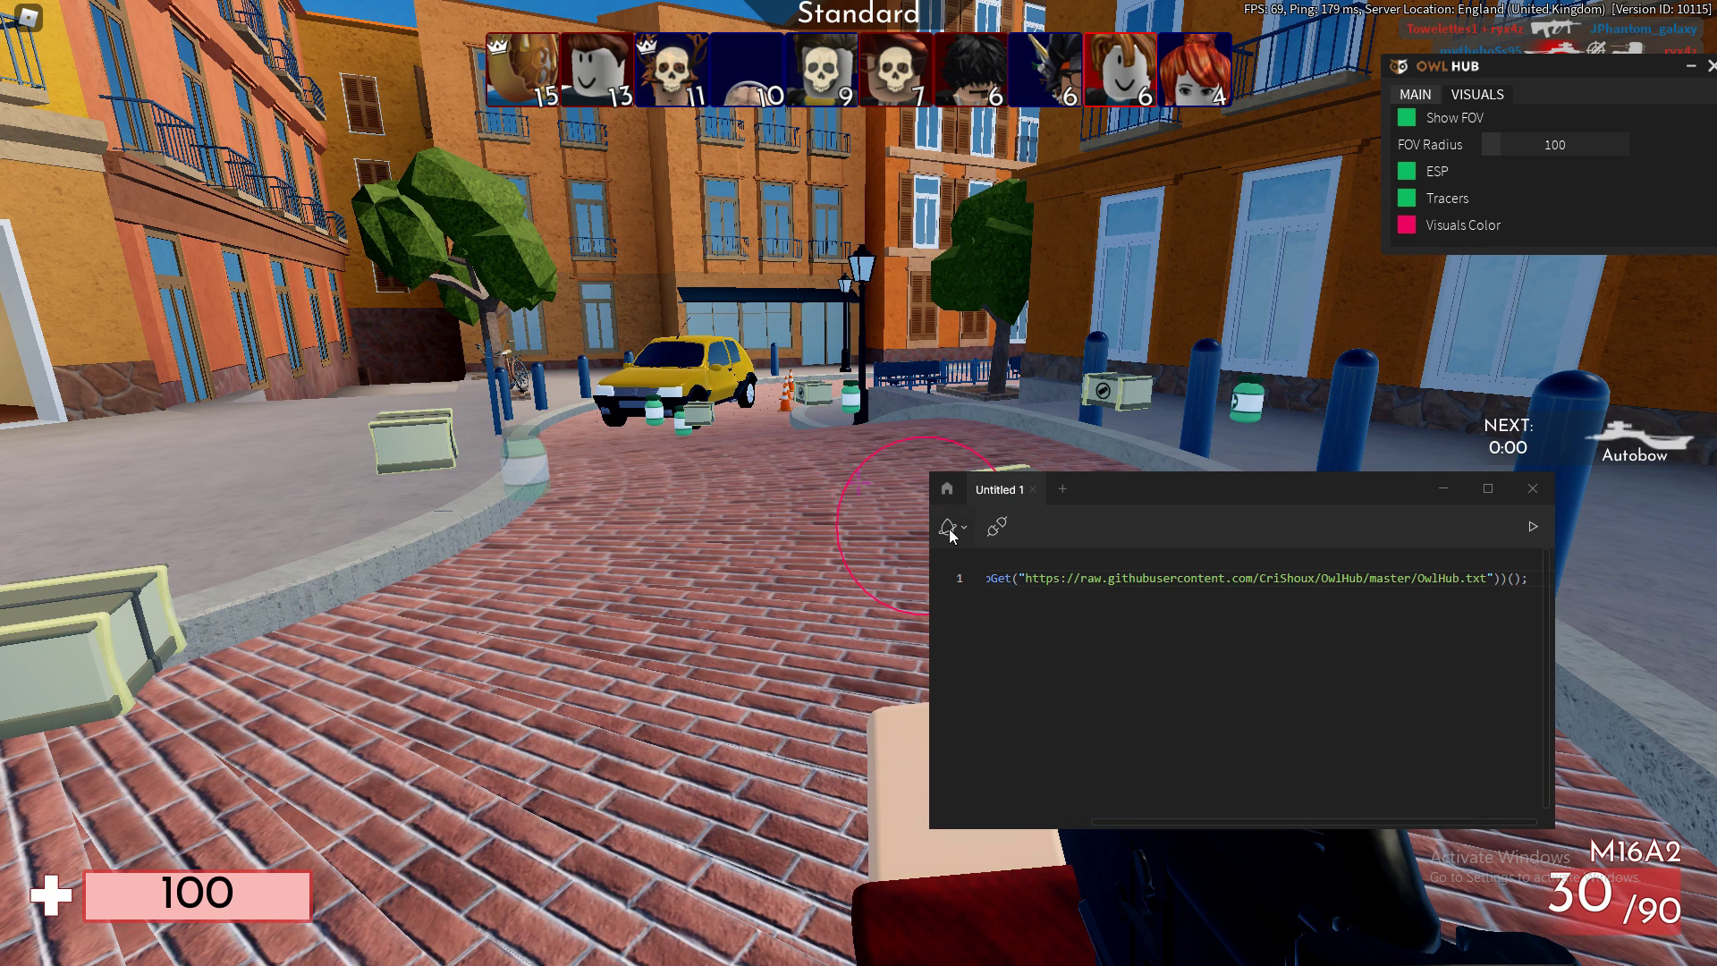
left_click_drag(1147, 487, 766, 382)
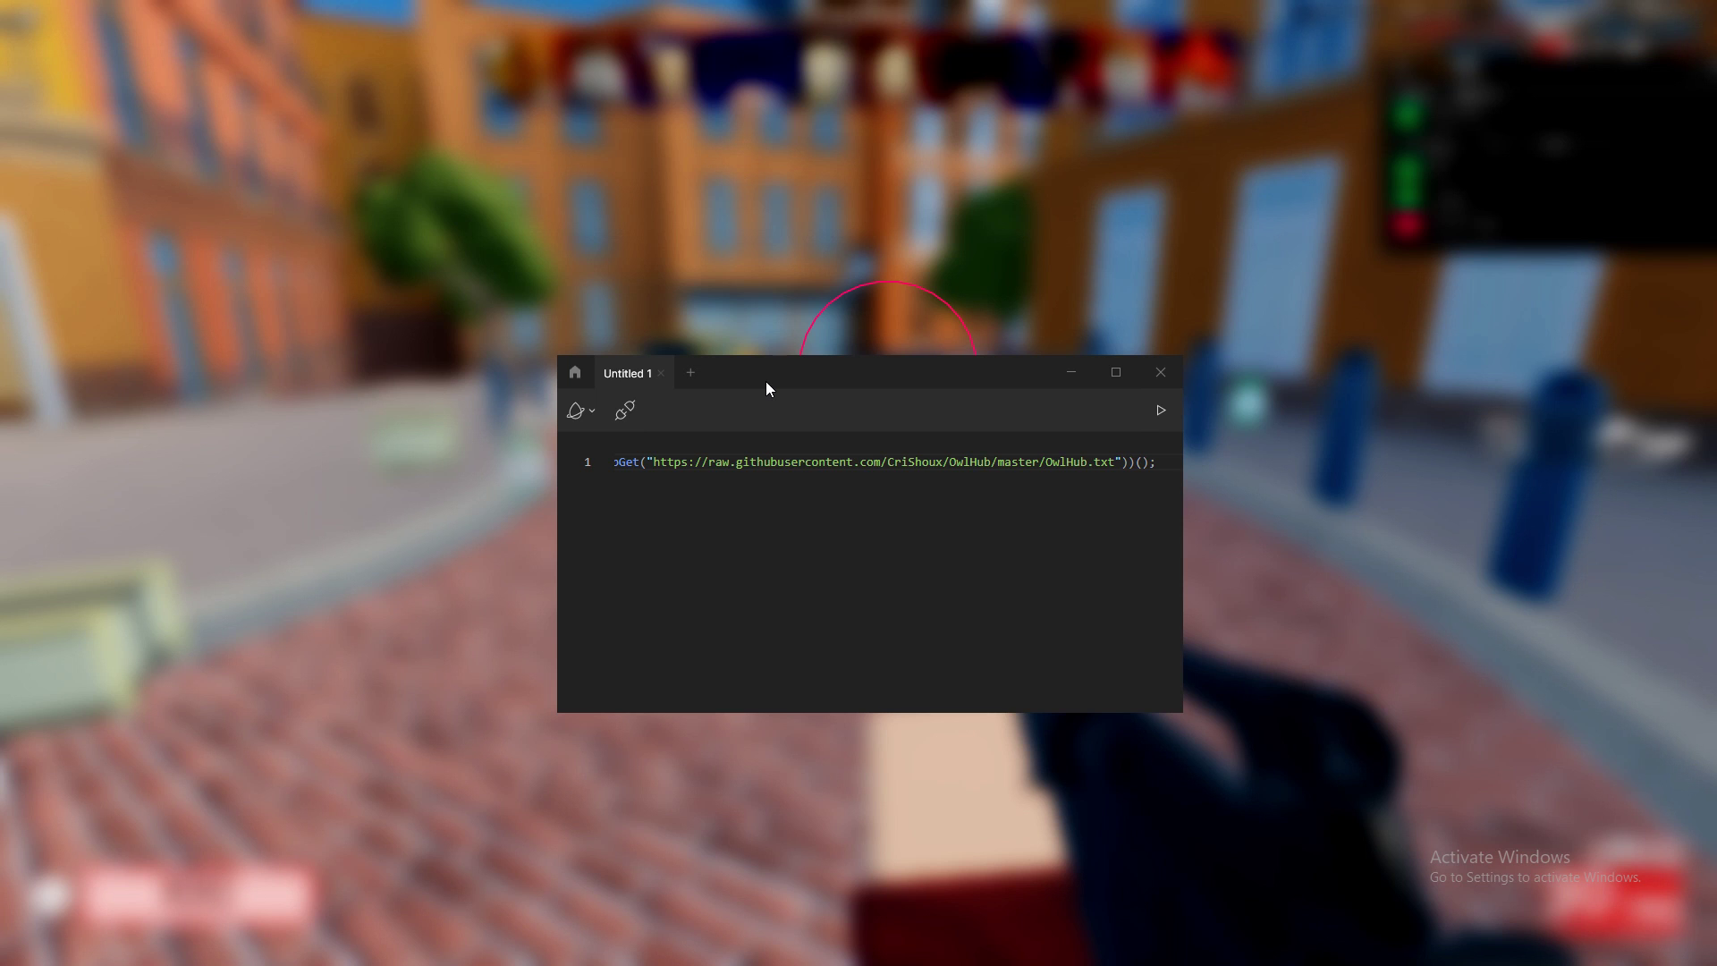
key("alt+Tab")
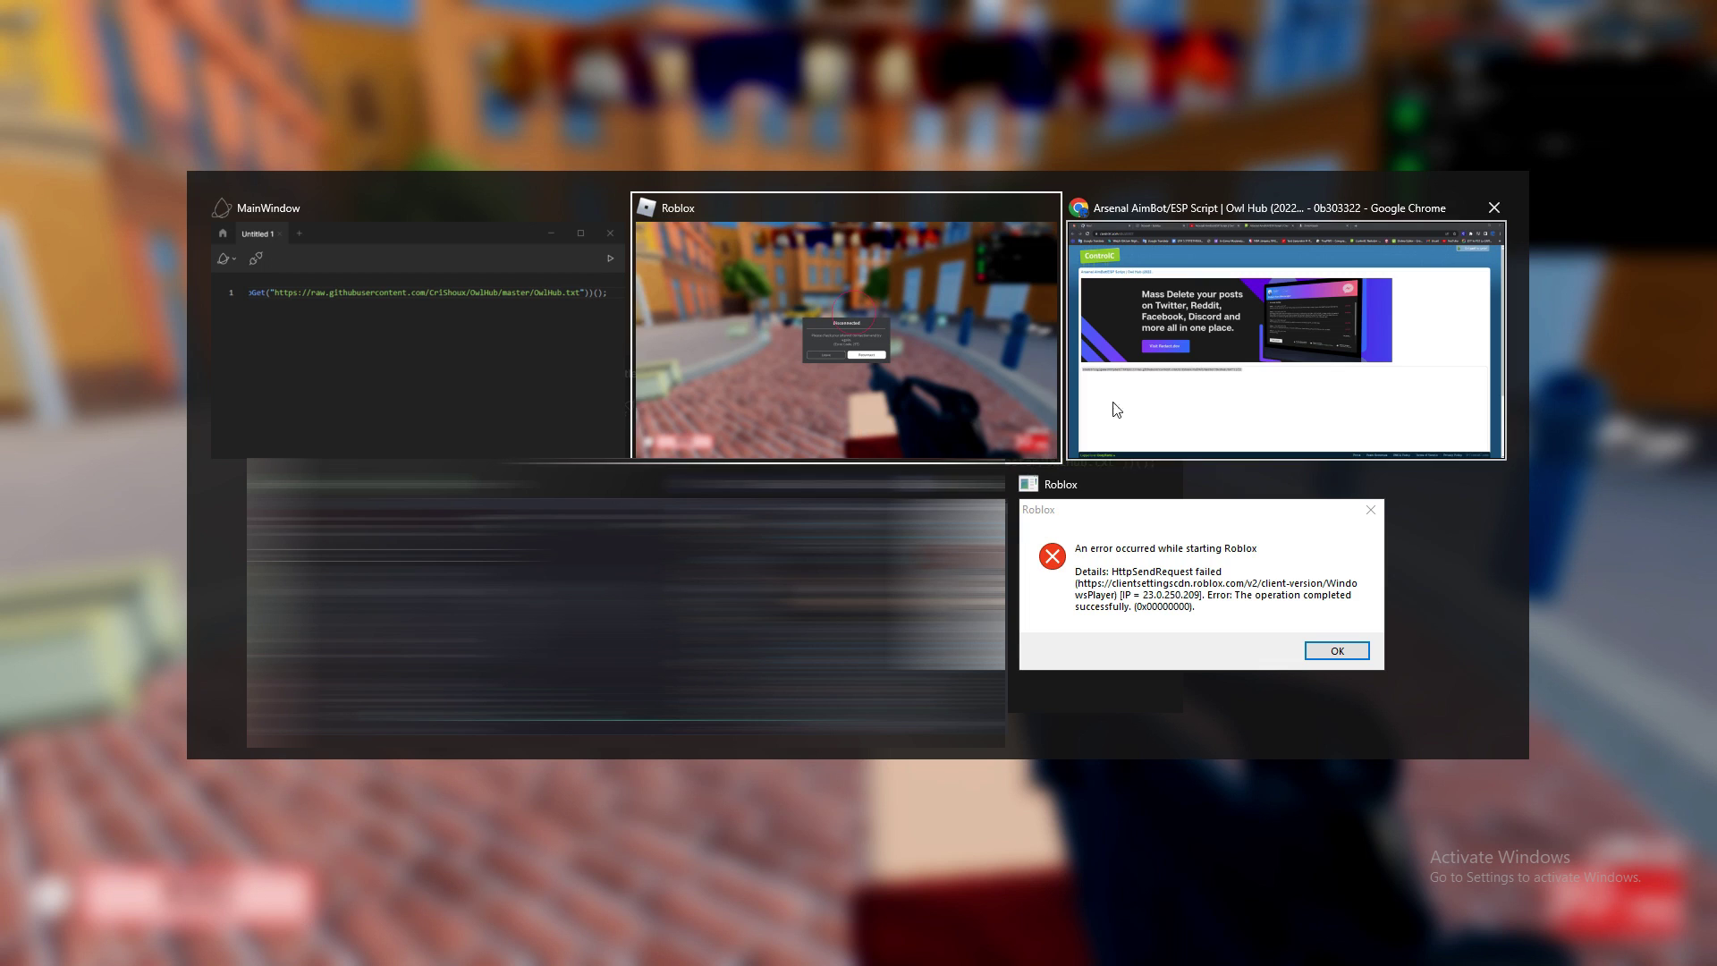
left_click(1167, 403)
From the Owl Hub video tab, open the uploader's channel and its Community posts
key("ctrl+shift+Tab")
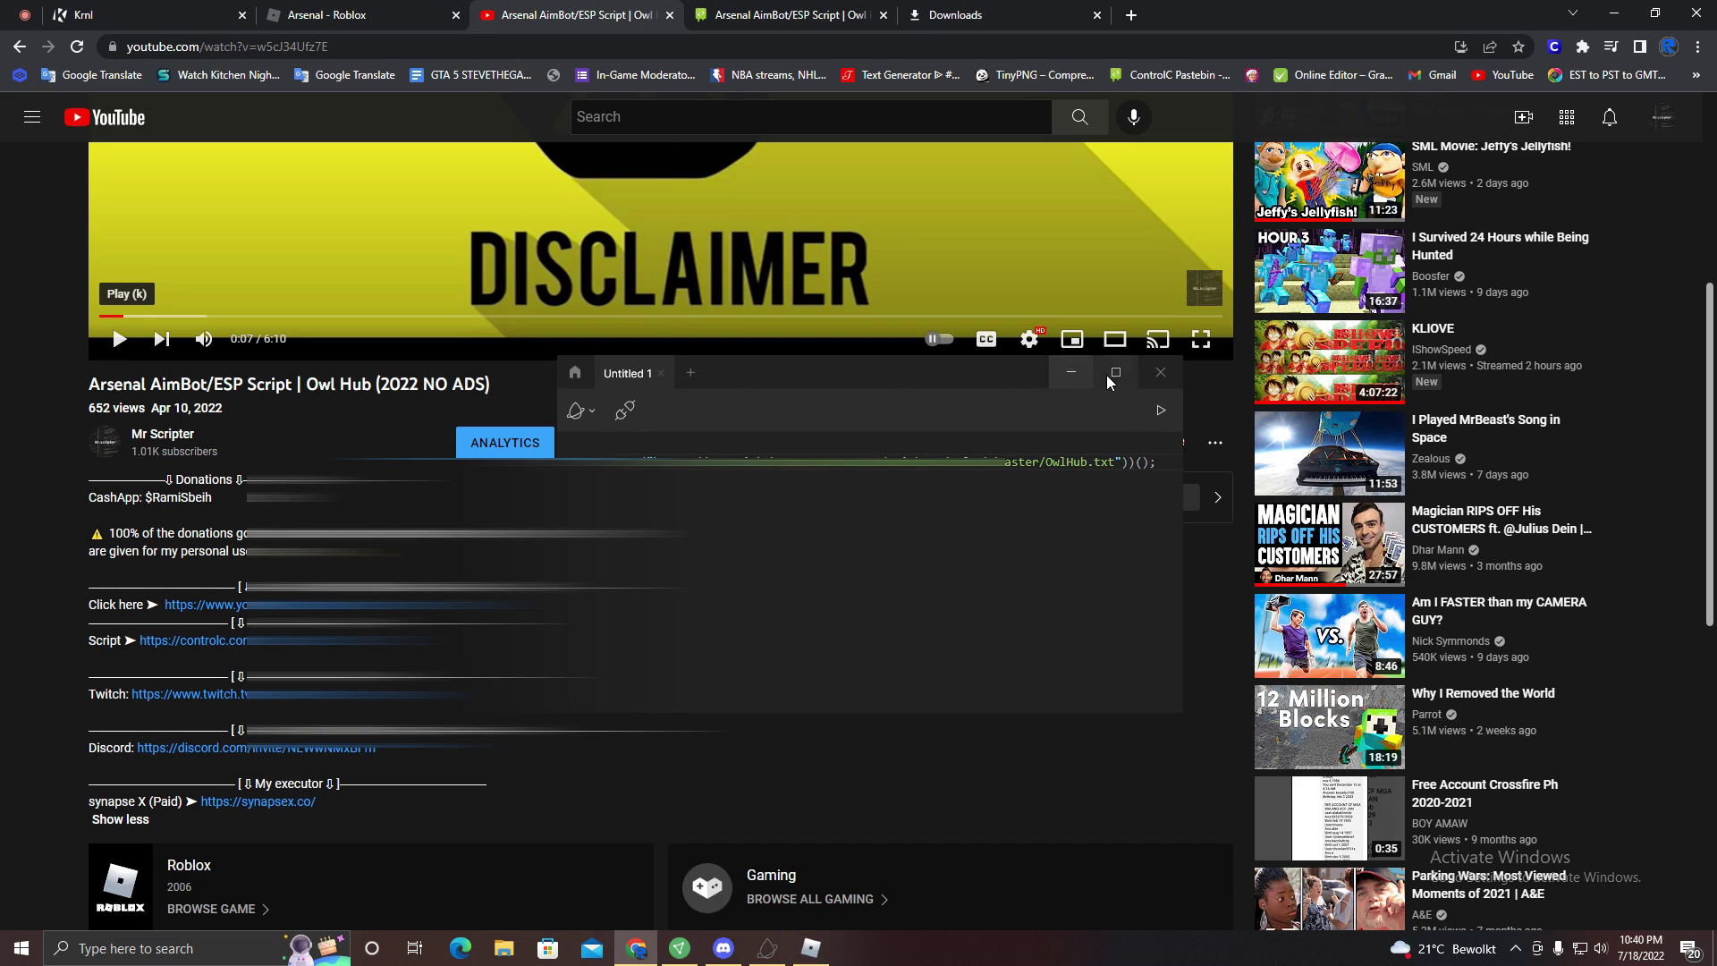
left_click(106, 442)
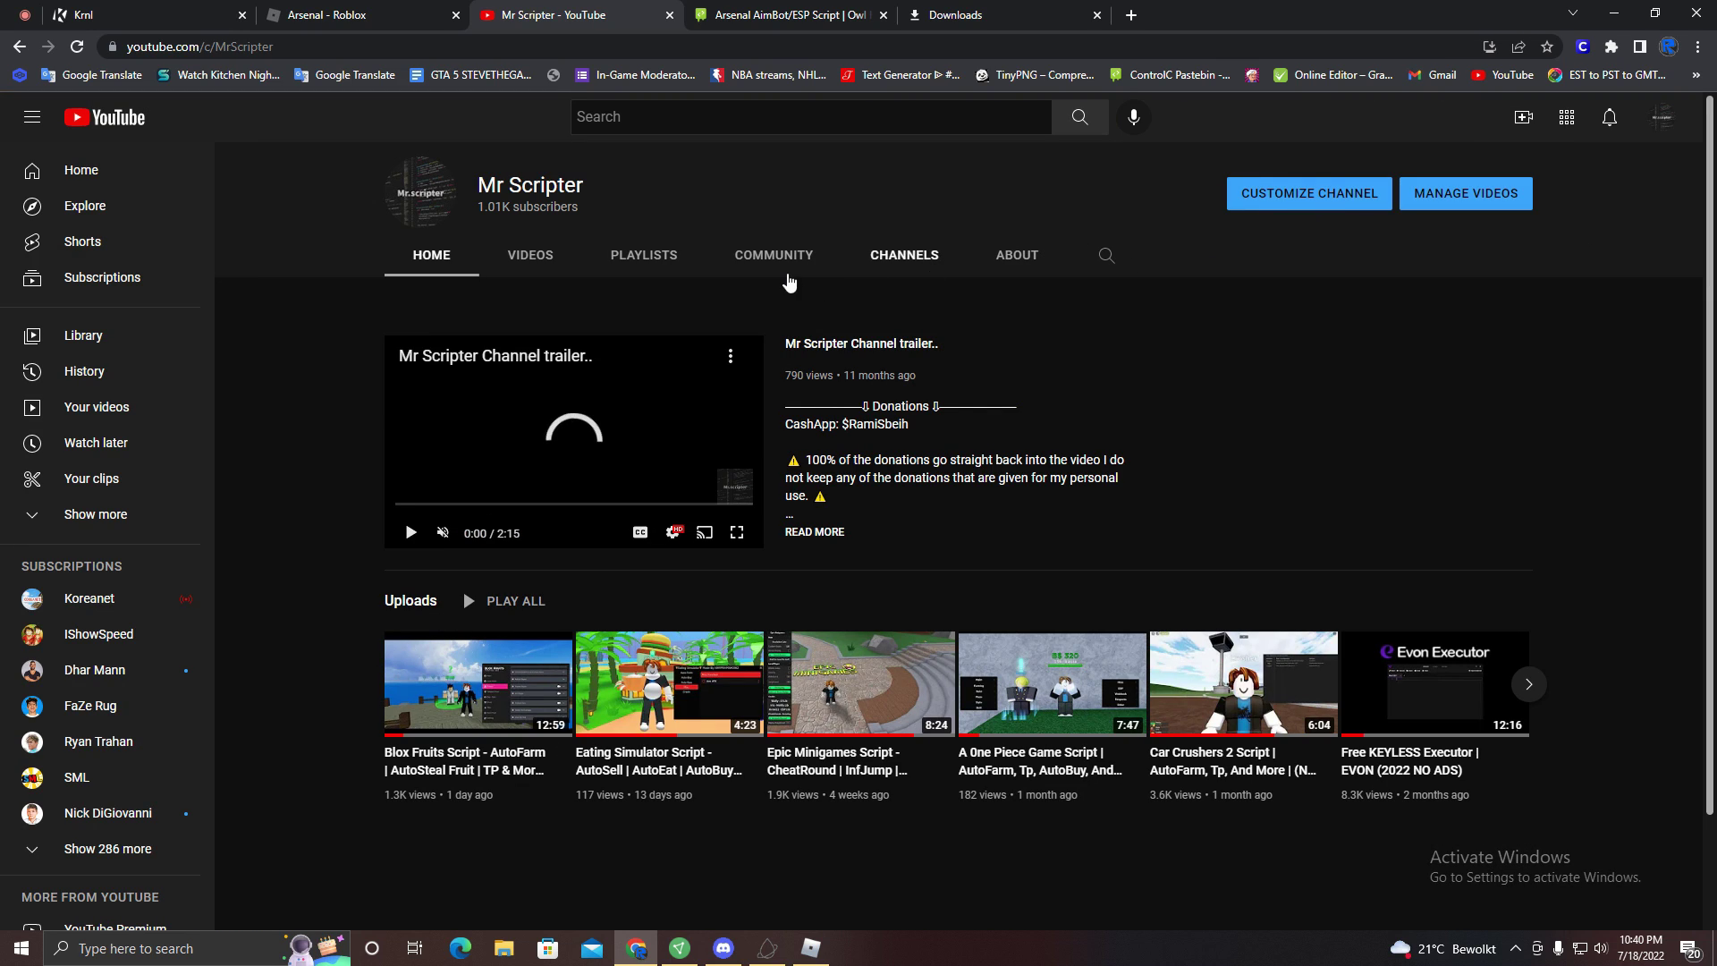
left_click(747, 261)
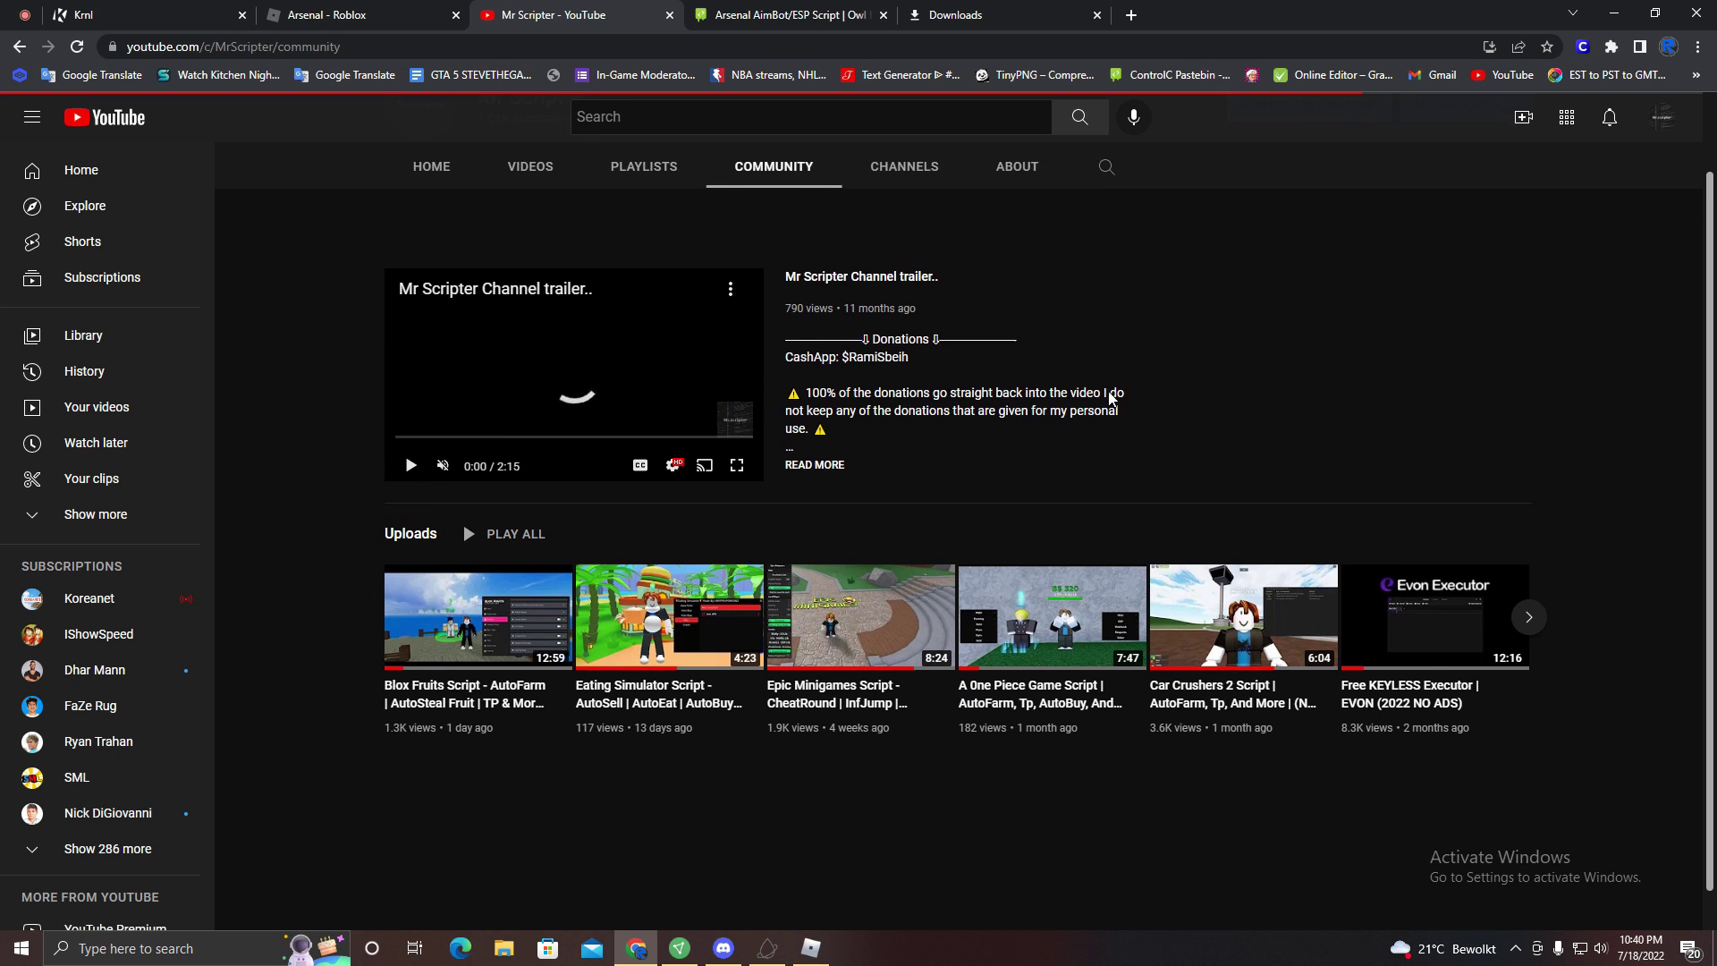
Scroll through the community poll, then go back to the channel's Home page
scroll(778, 607, "down", 1)
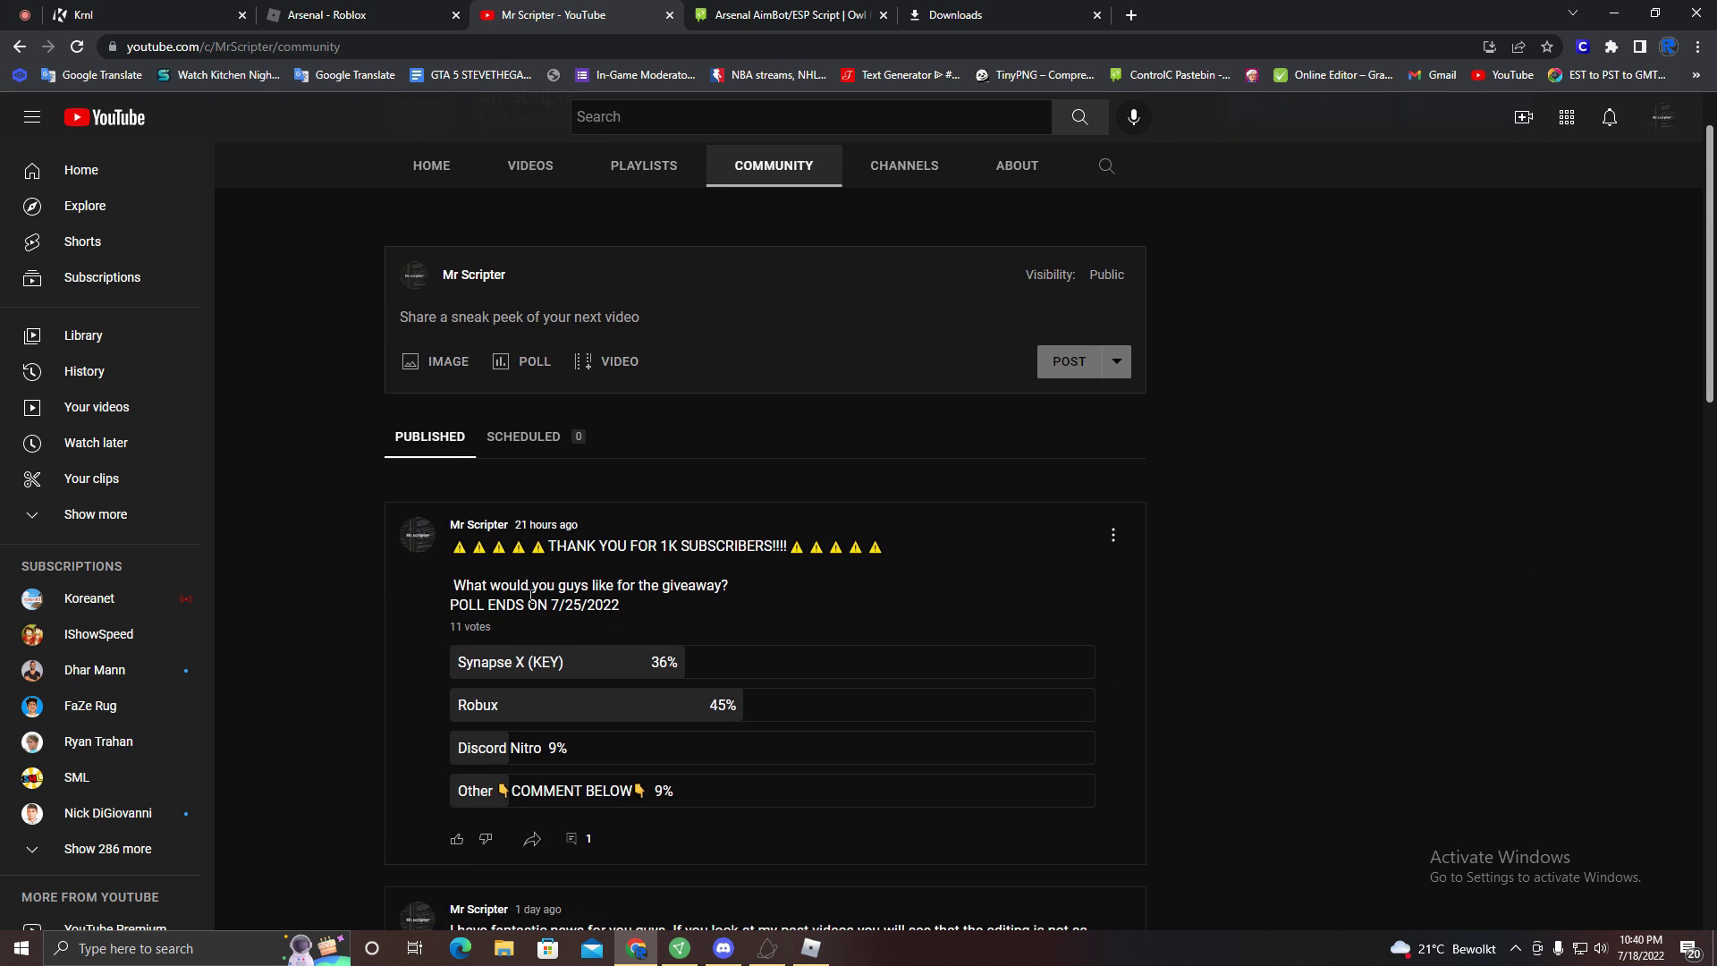
scroll(581, 590, "down", 1)
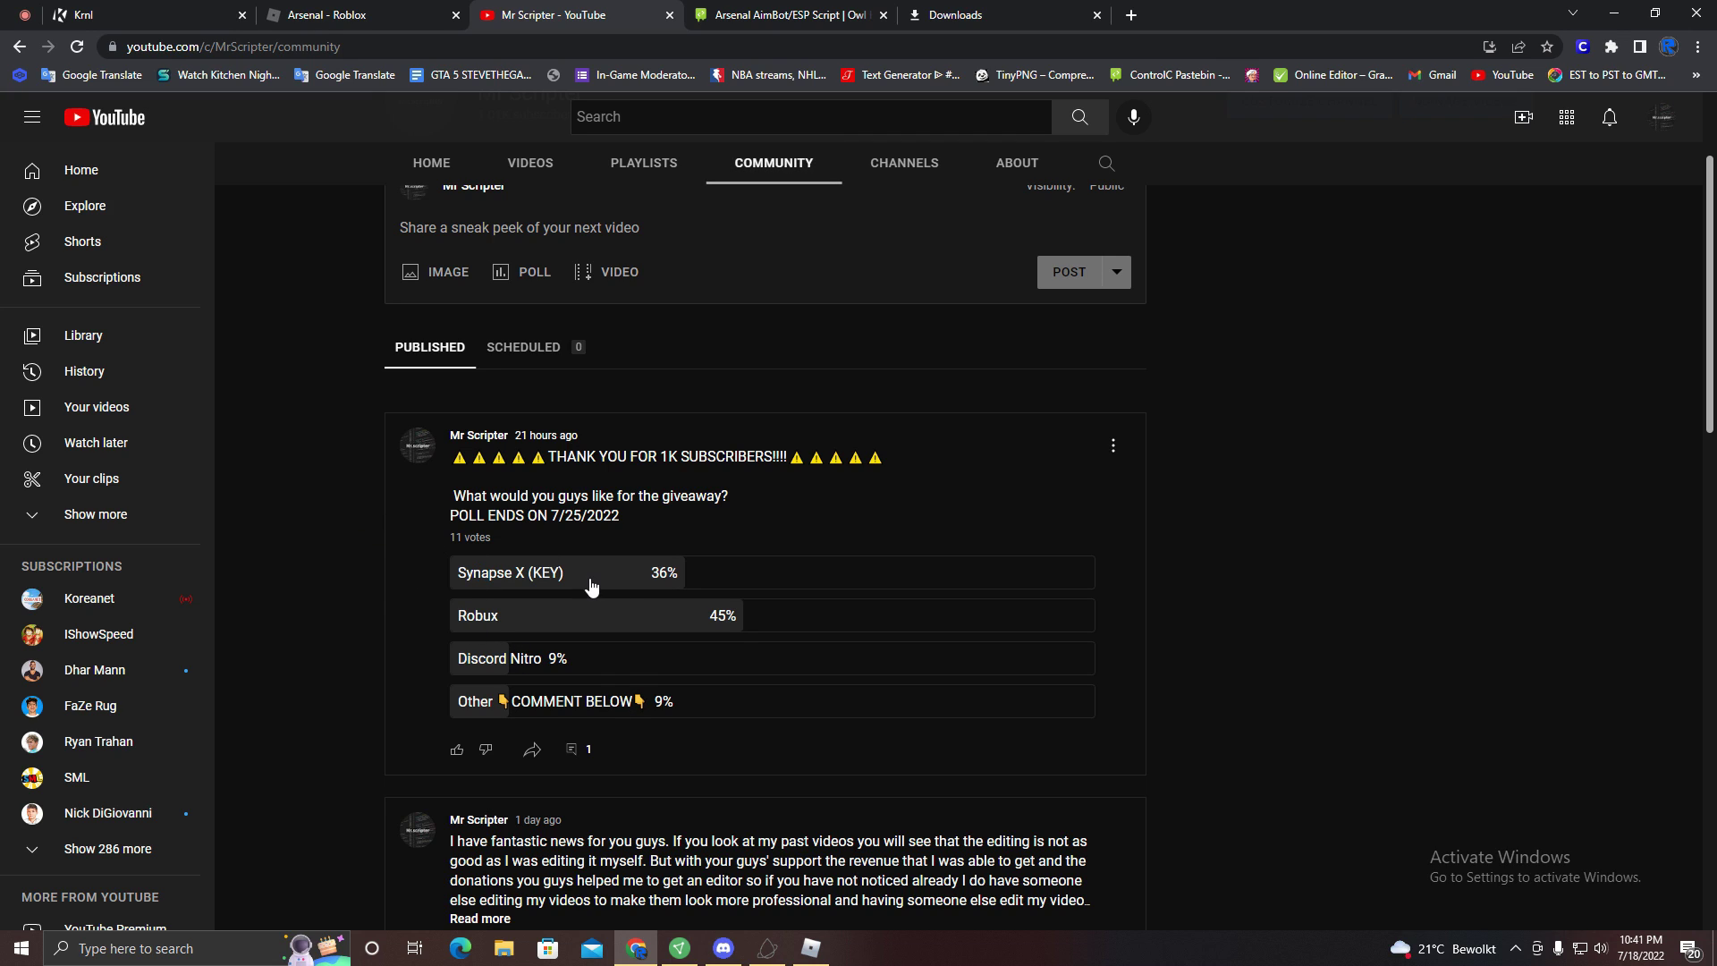
scroll(590, 581, "up", 2)
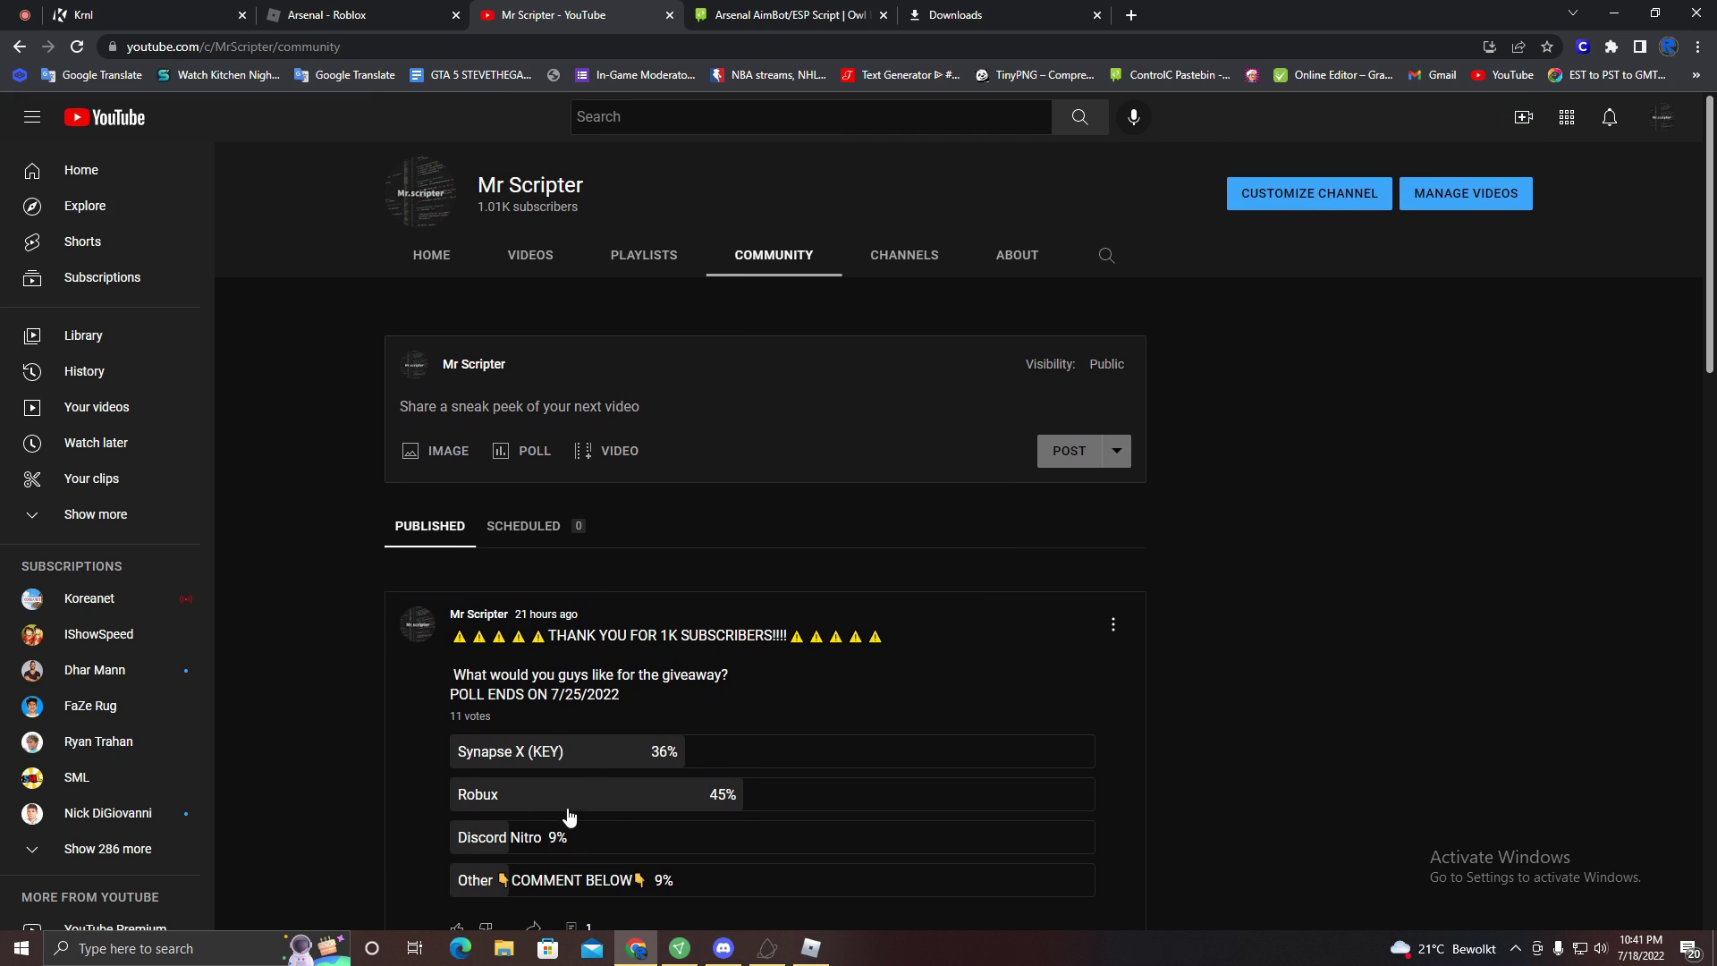
left_click(399, 270)
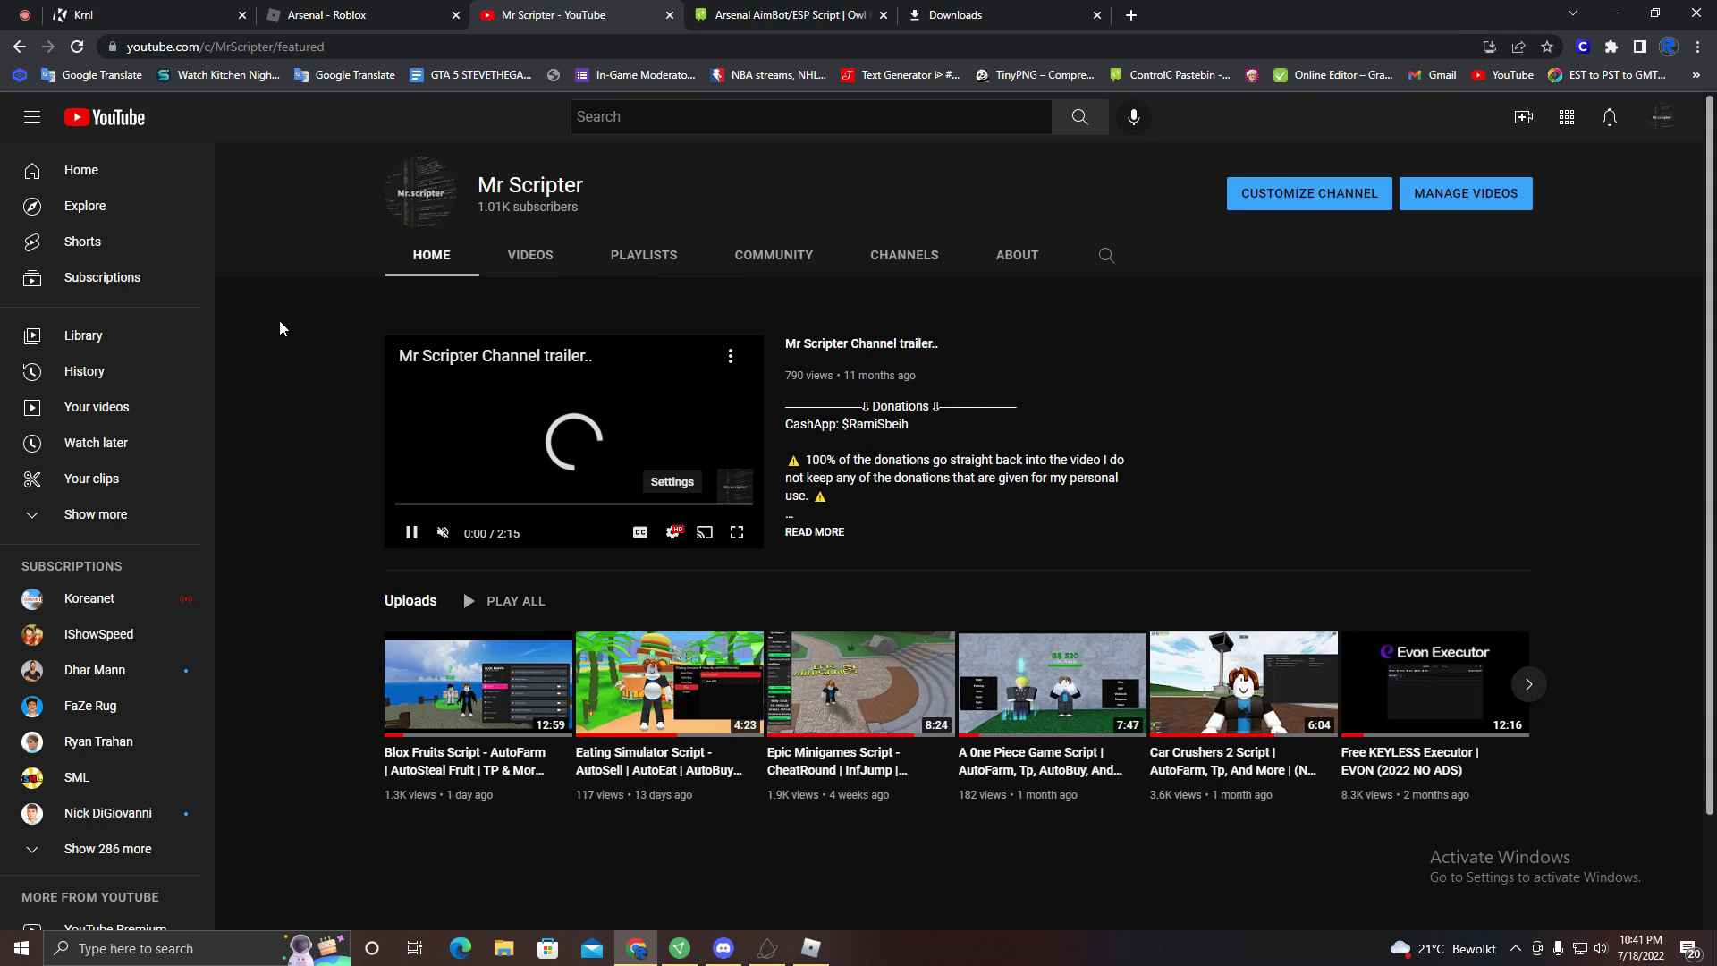